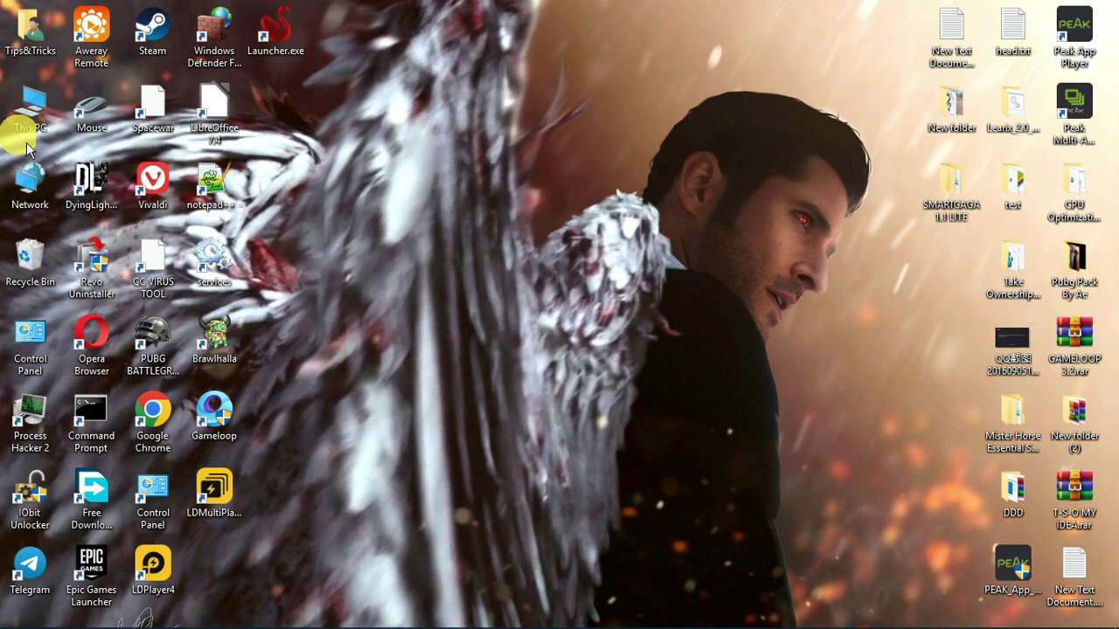
Open the Performance Options from the computer's advanced system settings
{"action": "right_click", "coordinate": [55, 104]}
{"action": "left_click", "coordinate": [105, 306]}
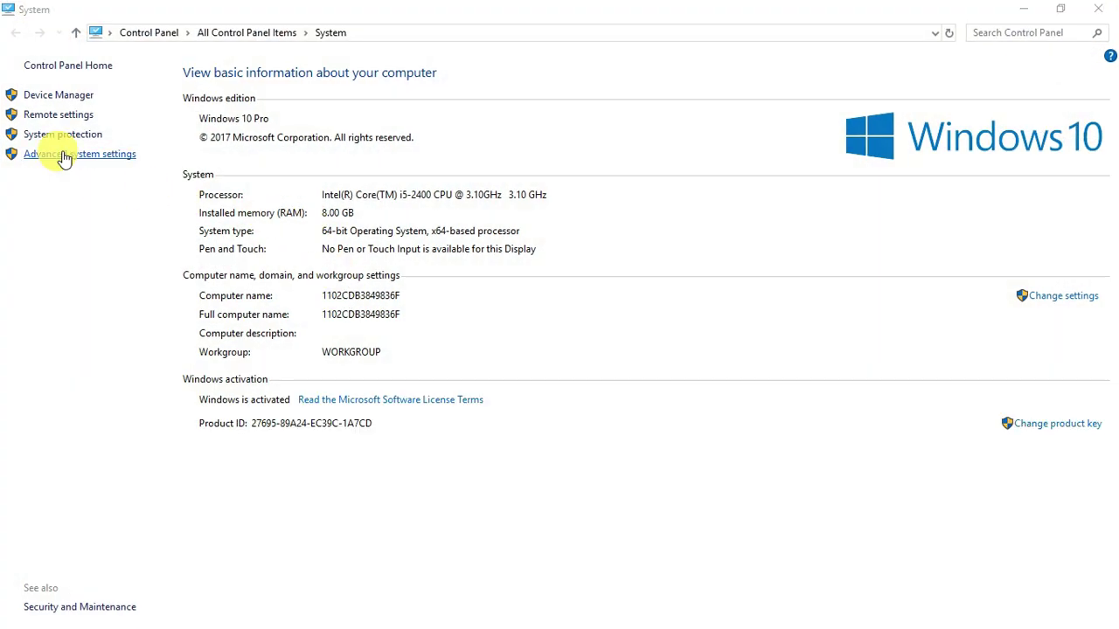
{"action": "left_click", "coordinate": [63, 156]}
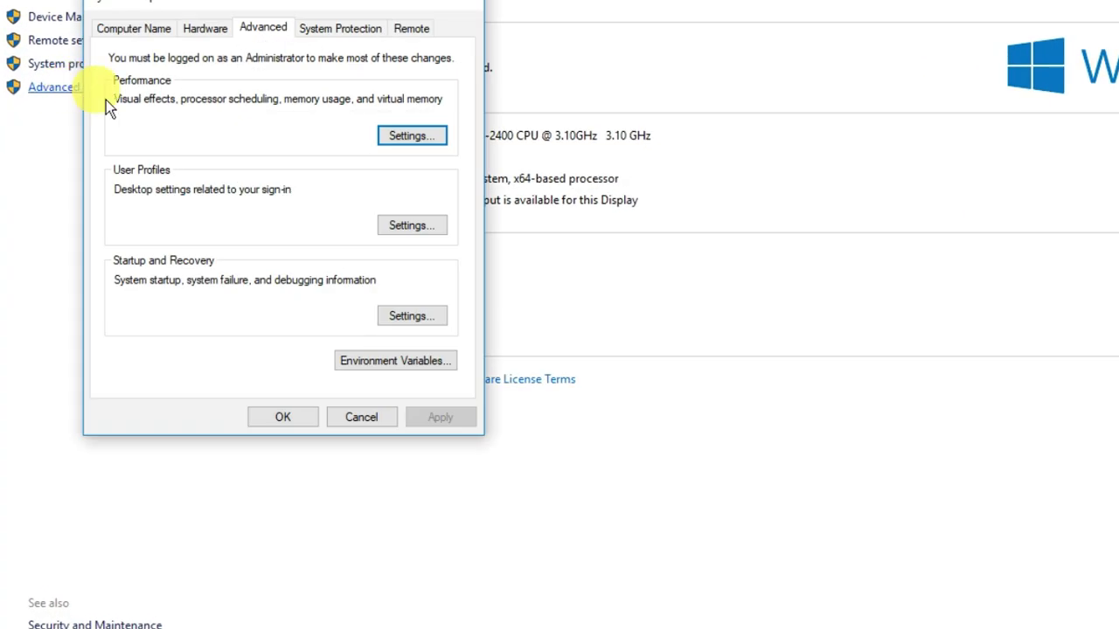
{"action": "left_click", "coordinate": [408, 142]}
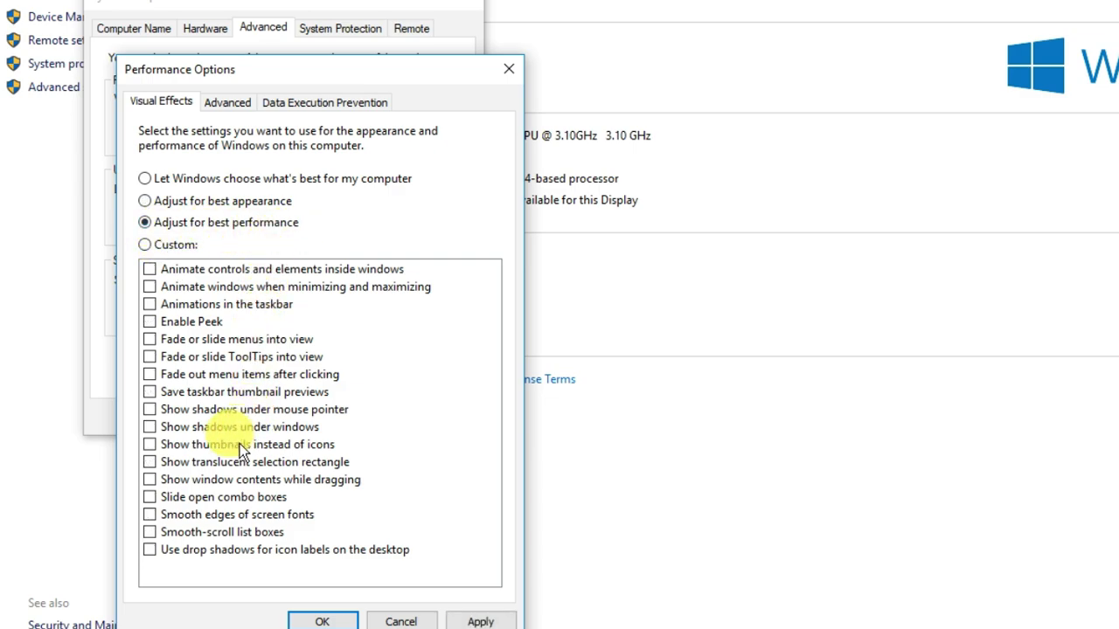
Apply custom visual effects with only "Show thumbnails instead of icons" enabled
{"action": "left_click", "coordinate": [151, 428]}
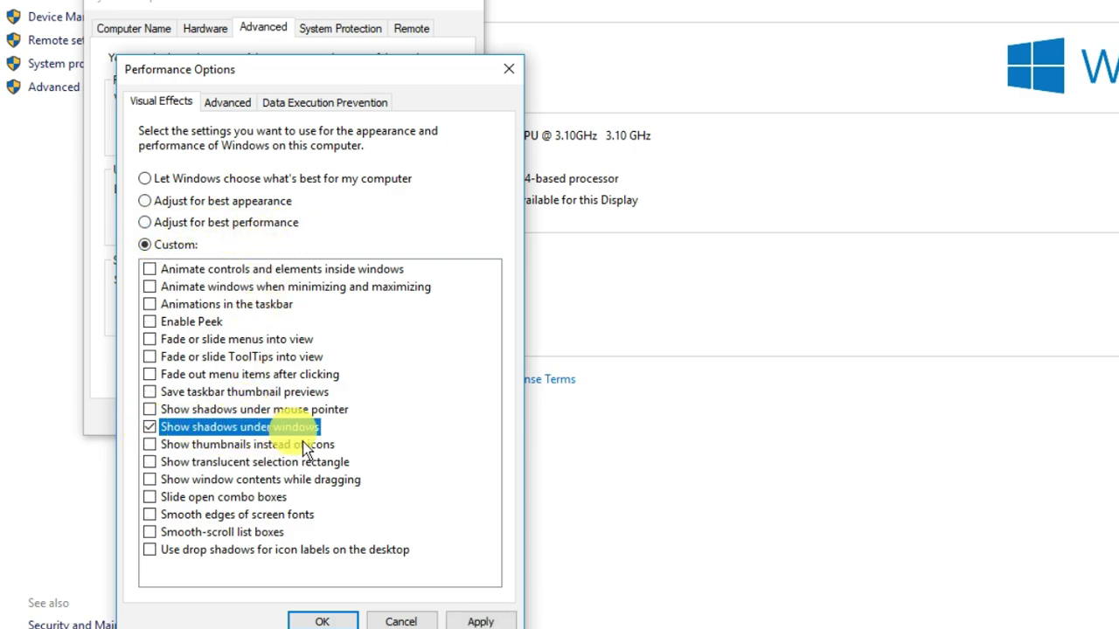
{"action": "left_click", "coordinate": [163, 445]}
{"action": "left_click", "coordinate": [477, 620]}
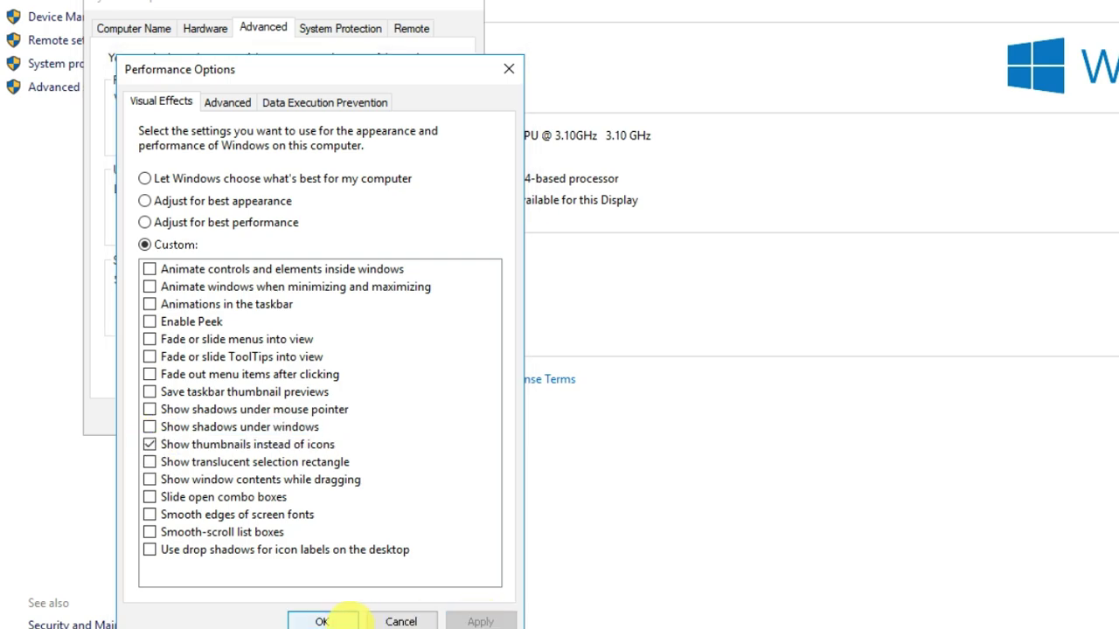
{"action": "left_click", "coordinate": [321, 620]}
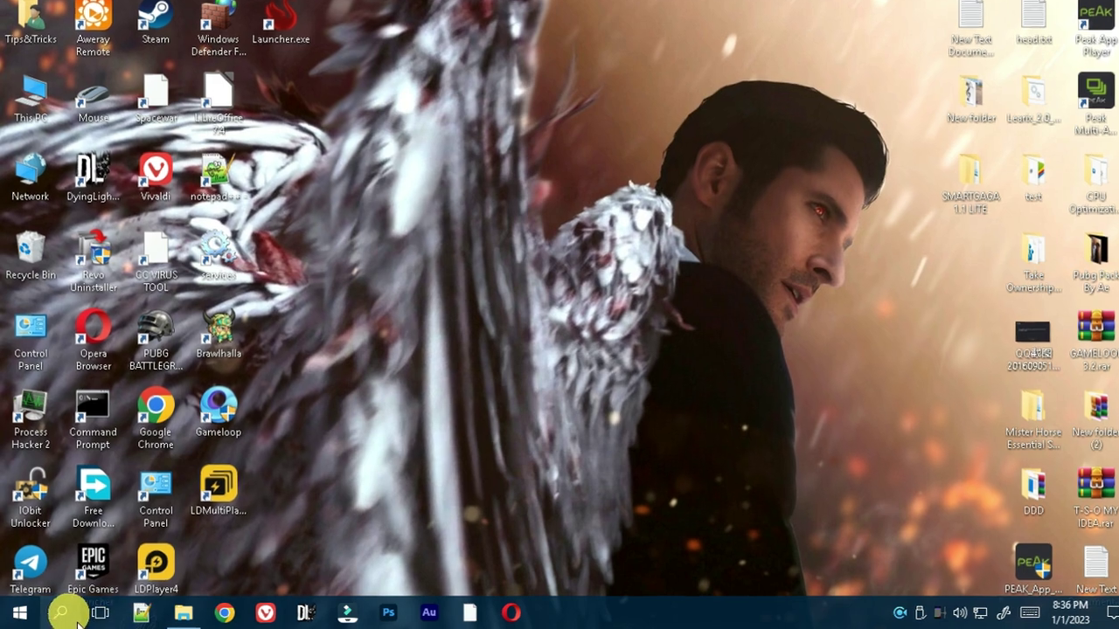
Search Windows for "ser" and open the list of services running on this computer
{"action": "left_click", "coordinate": [70, 615]}
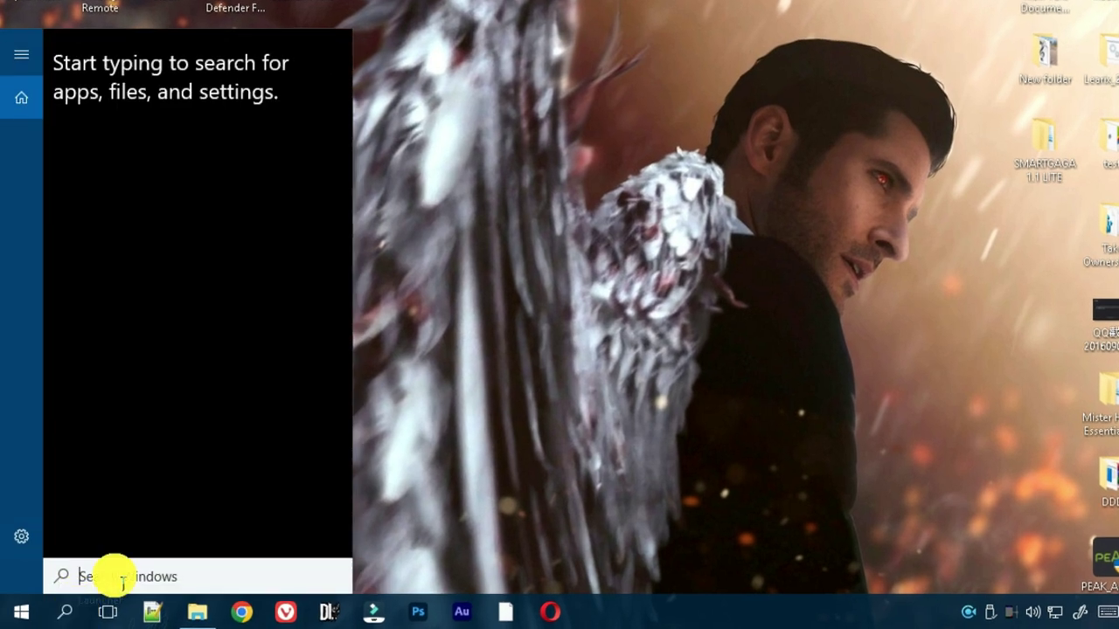
{"action": "type", "text": "ser"}
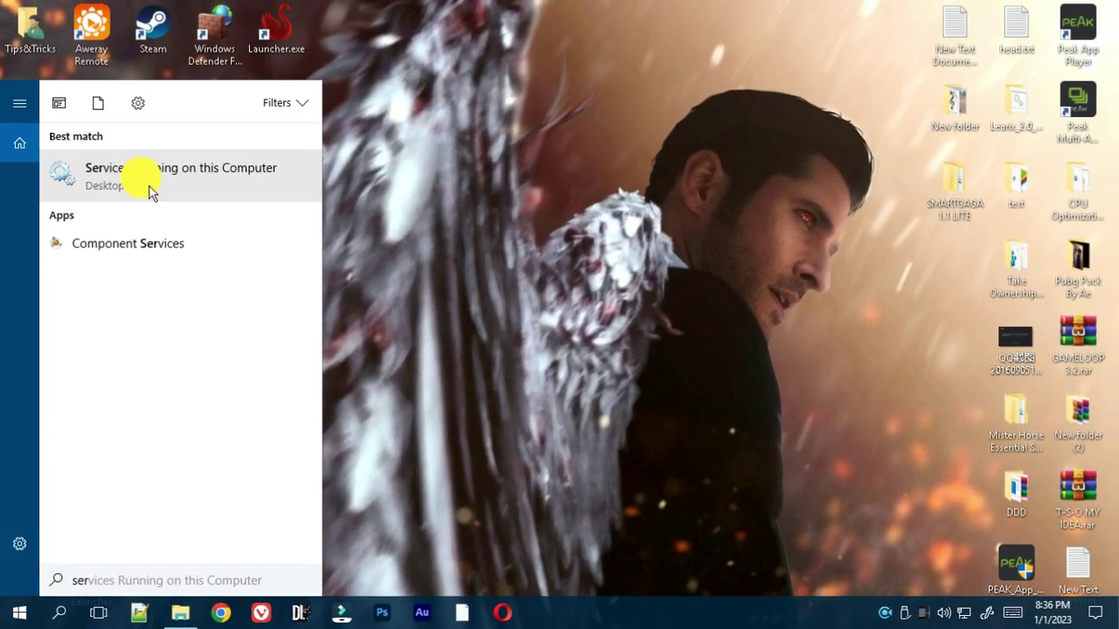
{"action": "left_click", "coordinate": [165, 143]}
Set the Delivery Optimization service's startup type to Disabled and apply the change
{"action": "key", "text": "d"}
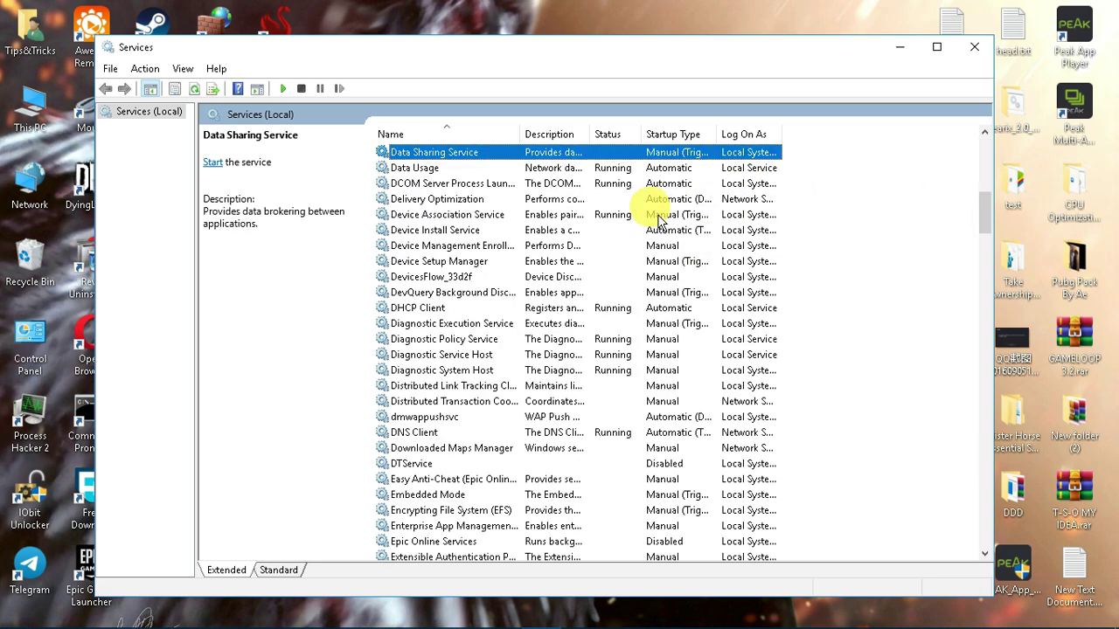
{"action": "left_click", "coordinate": [505, 201]}
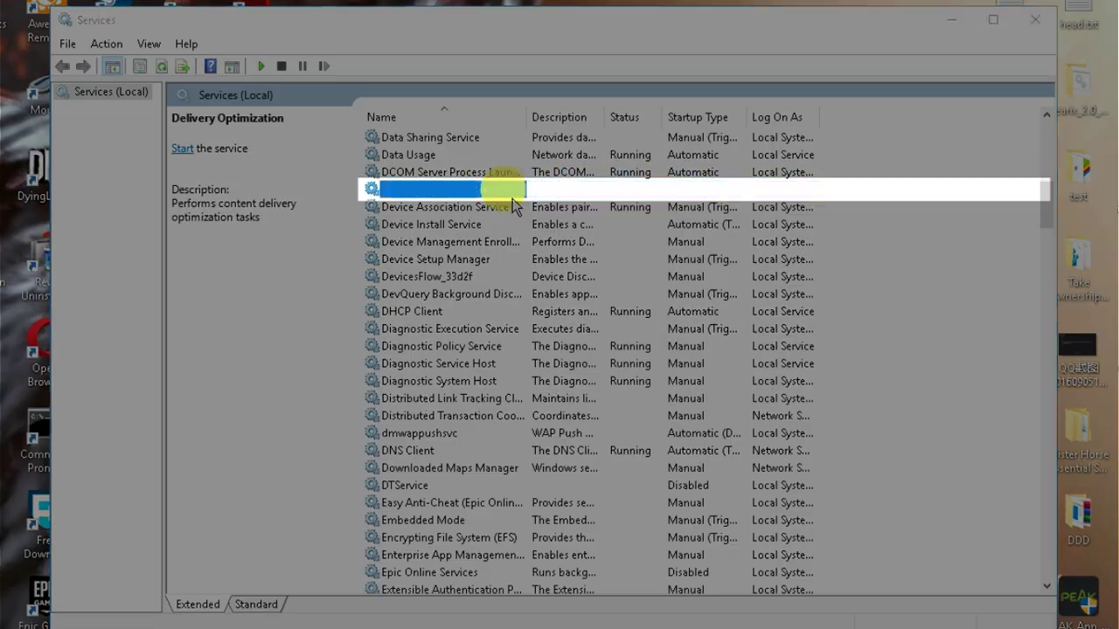
{"action": "double_click", "coordinate": [513, 196]}
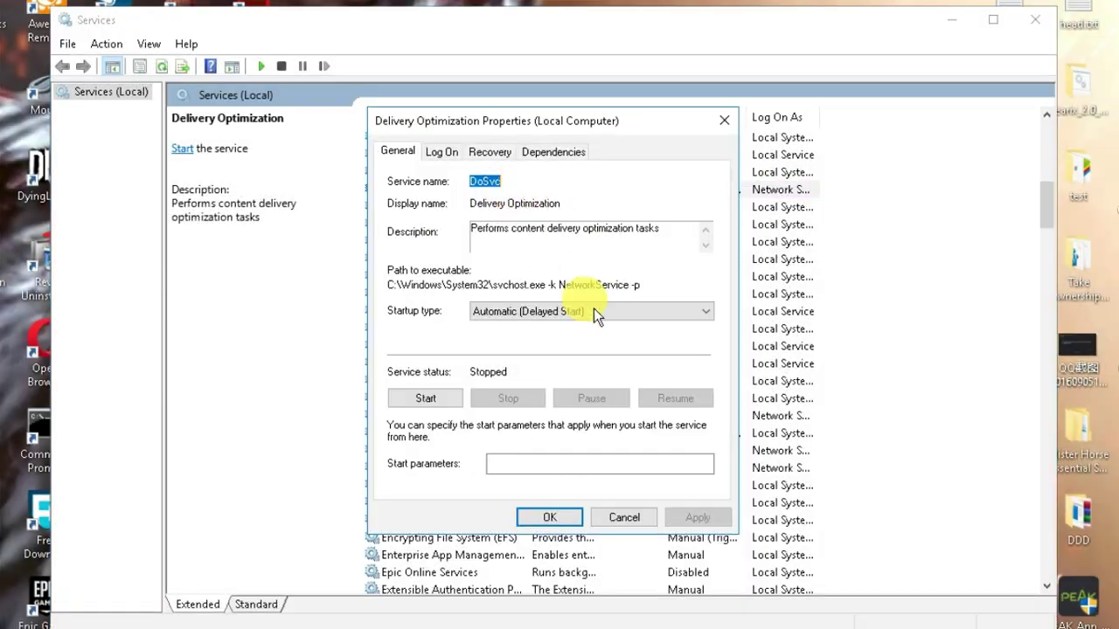
{"action": "left_click", "coordinate": [544, 313]}
{"action": "left_click", "coordinate": [519, 369]}
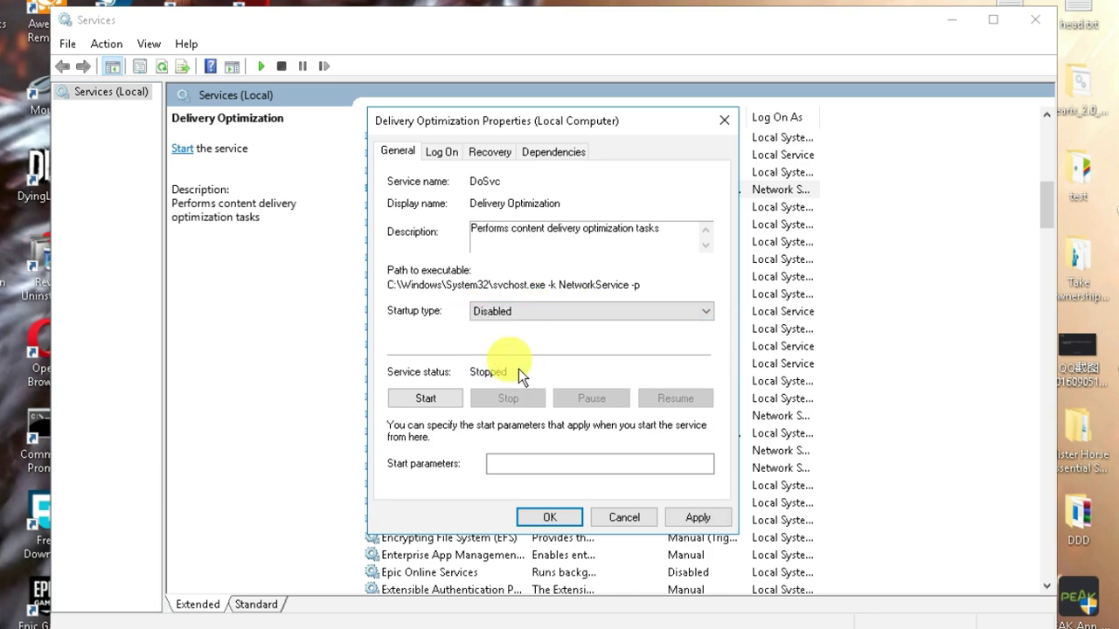
{"action": "left_click", "coordinate": [691, 518]}
{"action": "left_click", "coordinate": [551, 517]}
Stop the Background Intelligent Transfer Service and set its startup type to Disabled
{"action": "left_click", "coordinate": [650, 498]}
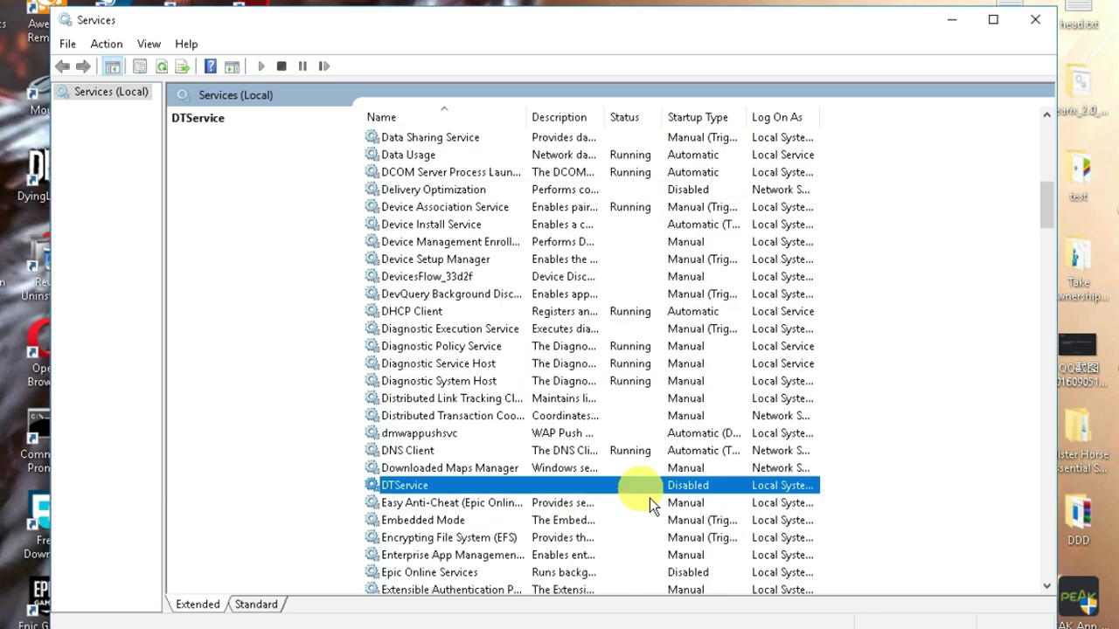
{"action": "key", "text": "b"}
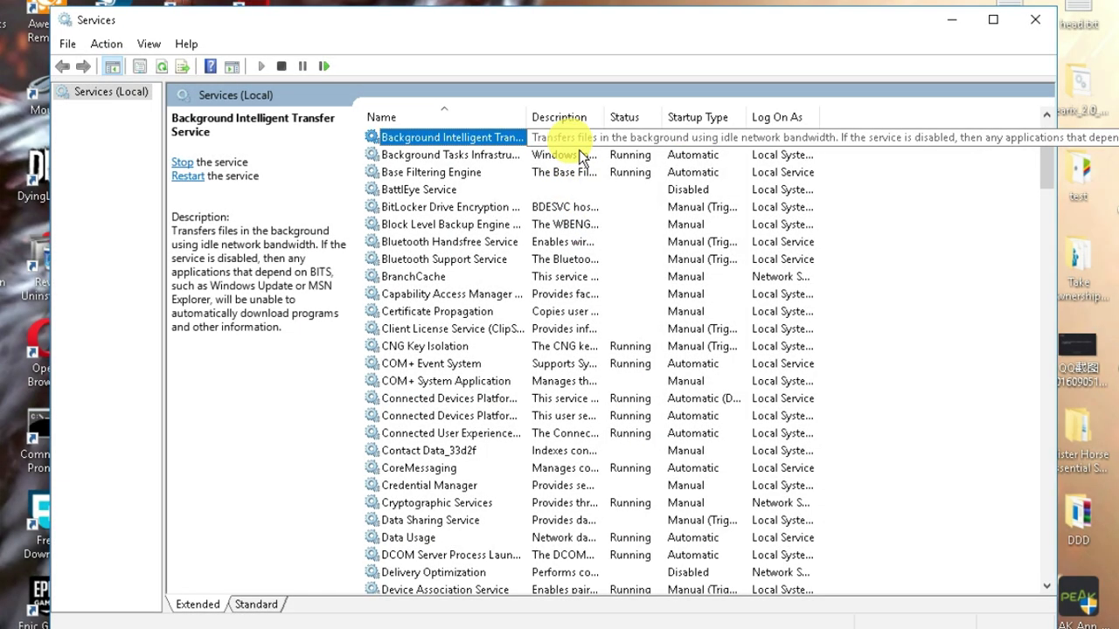
{"action": "double_click", "coordinate": [515, 138]}
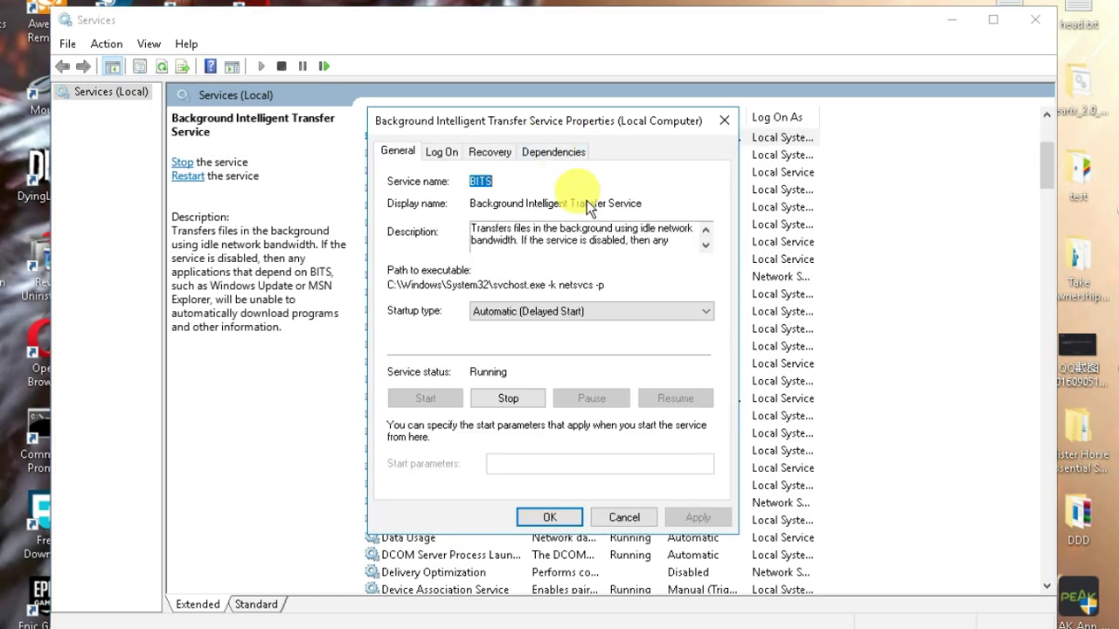
{"action": "left_click", "coordinate": [511, 400]}
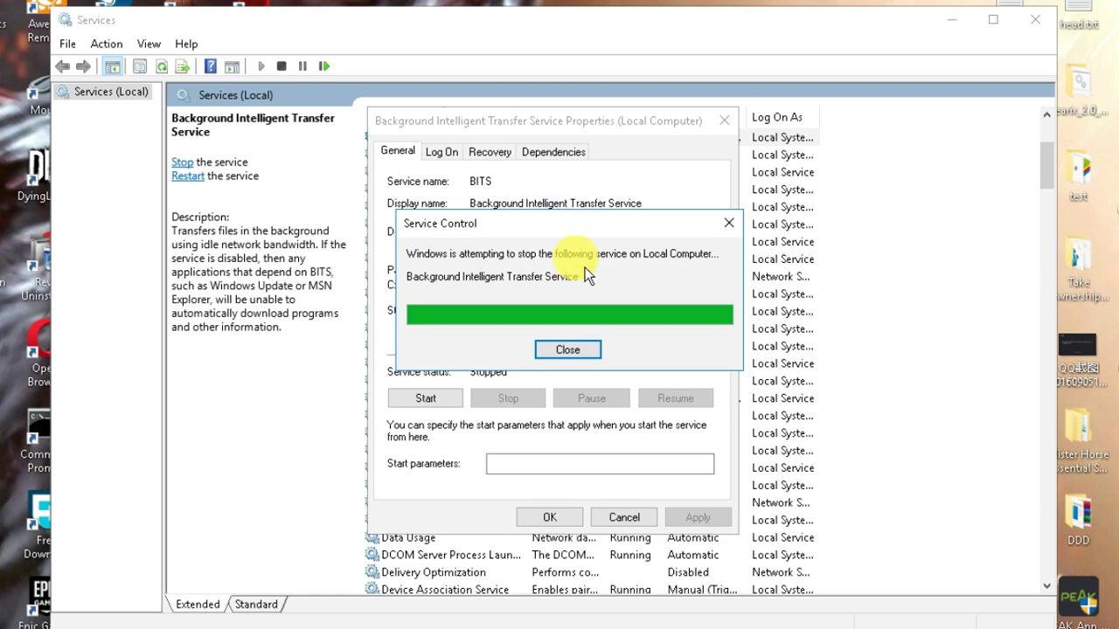
{"action": "left_click", "coordinate": [568, 520]}
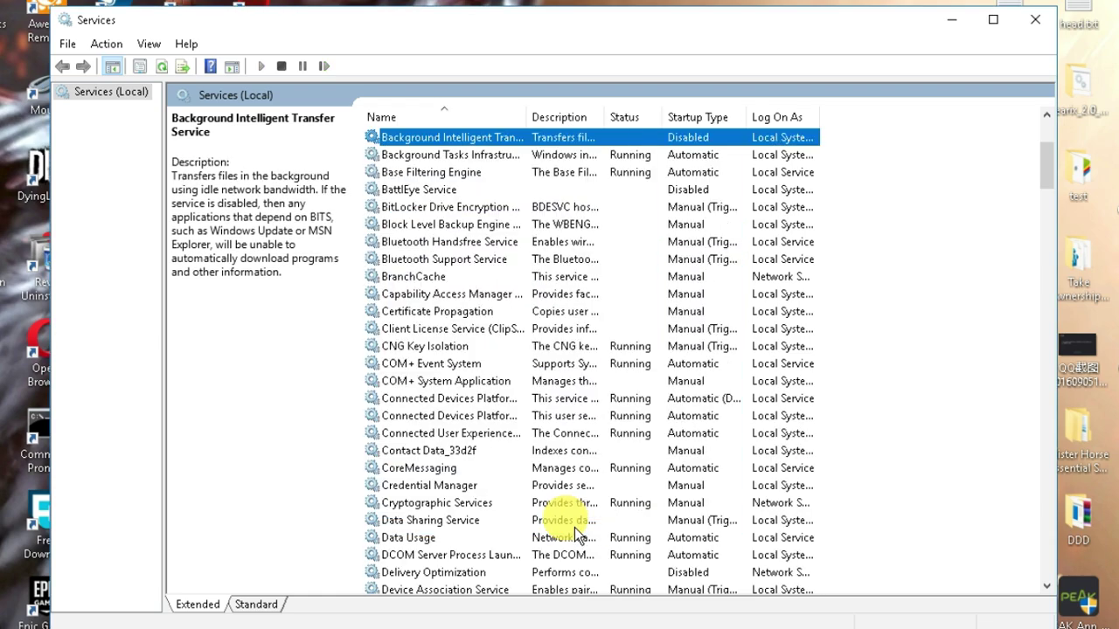
Stop the Windows Update service, set its startup type to Disabled and apply the change
{"action": "left_click", "coordinate": [580, 507]}
{"action": "key", "text": "w"}
{"action": "scroll", "coordinate": [569, 490], "scroll_direction": "down", "scroll_amount": 10}
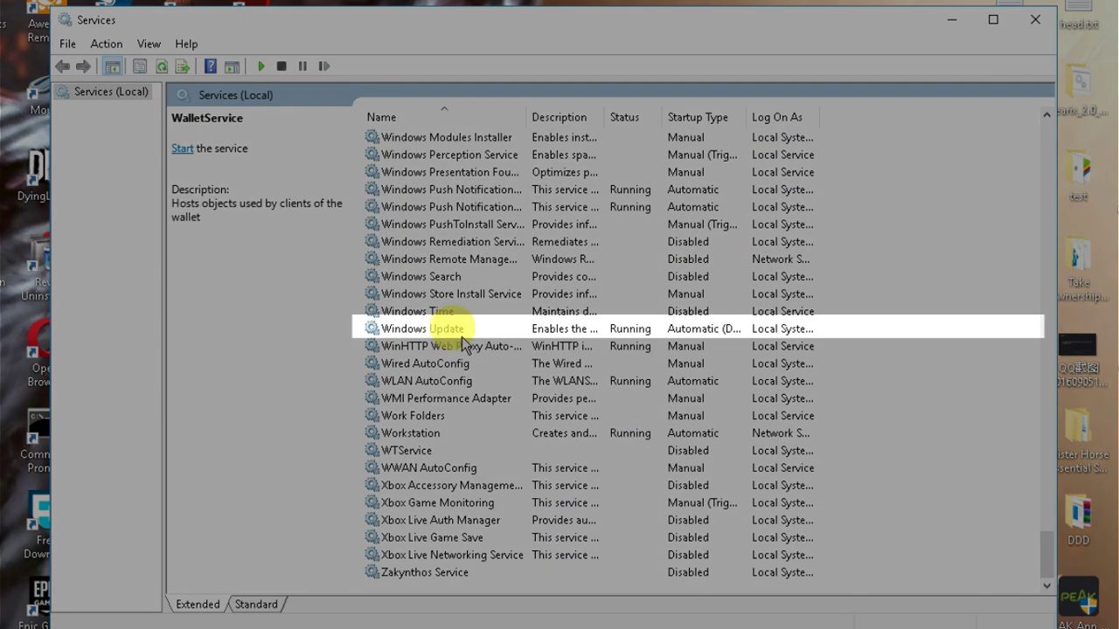
{"action": "left_click", "coordinate": [461, 330]}
{"action": "double_click", "coordinate": [464, 336]}
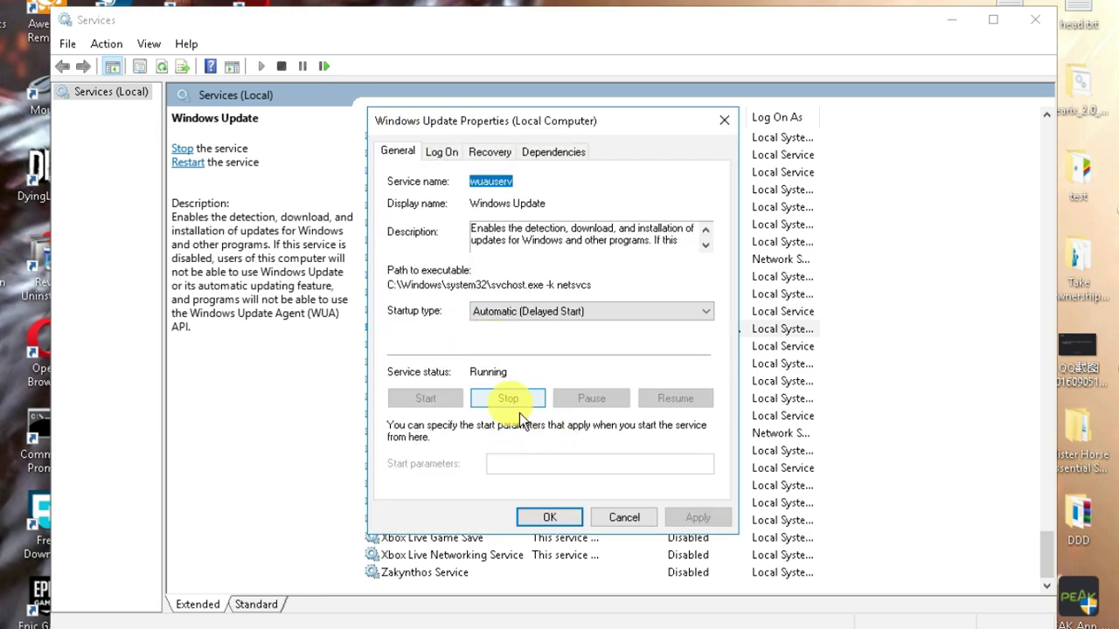
{"action": "left_click", "coordinate": [508, 399]}
{"action": "key", "text": "d"}
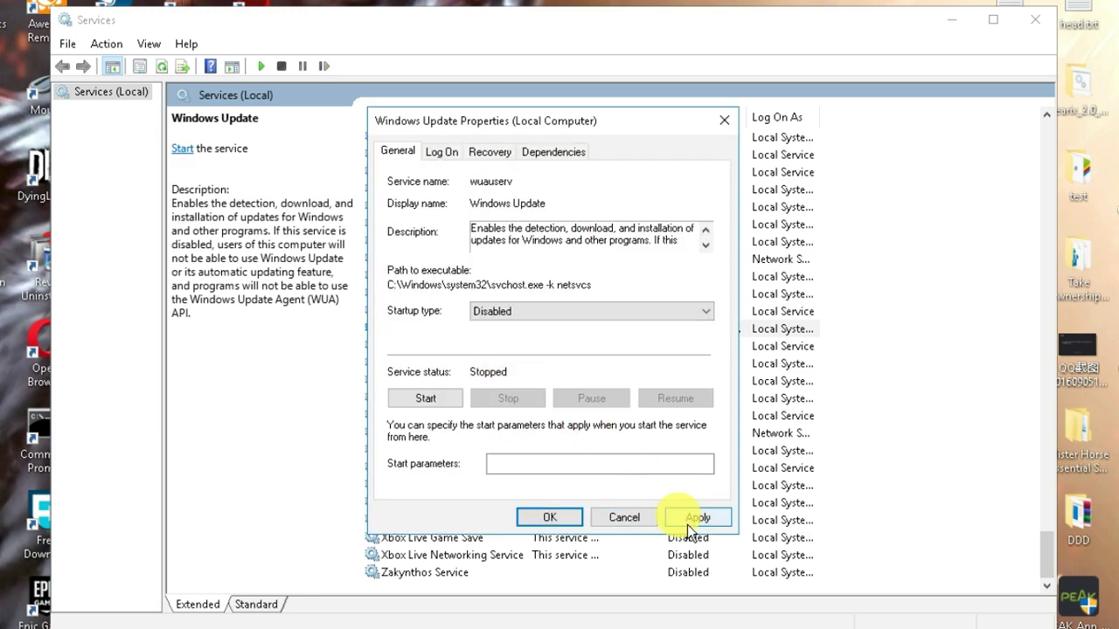
{"action": "left_click", "coordinate": [697, 518]}
{"action": "left_click", "coordinate": [624, 517]}
Set the Superfetch service's startup type to Disabled and apply it
{"action": "key", "text": "s"}
{"action": "key", "text": "Down"}
{"action": "key", "text": "Down"}
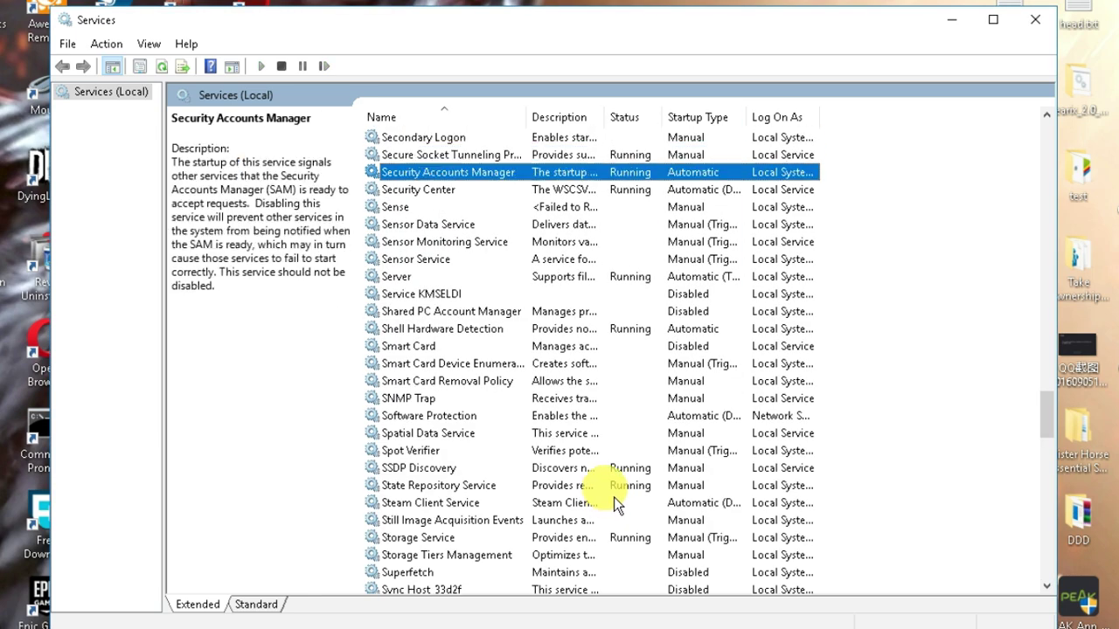
{"action": "scroll", "coordinate": [614, 503], "scroll_direction": "down", "scroll_amount": 4}
{"action": "double_click", "coordinate": [400, 342]}
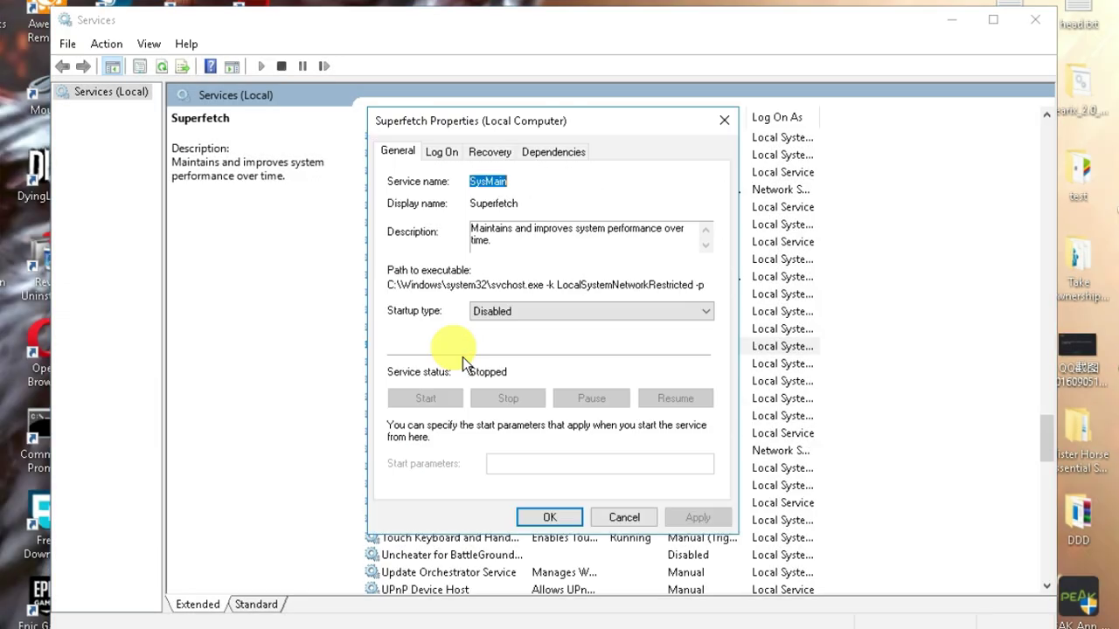
{"action": "left_click", "coordinate": [524, 312]}
{"action": "left_click", "coordinate": [511, 365]}
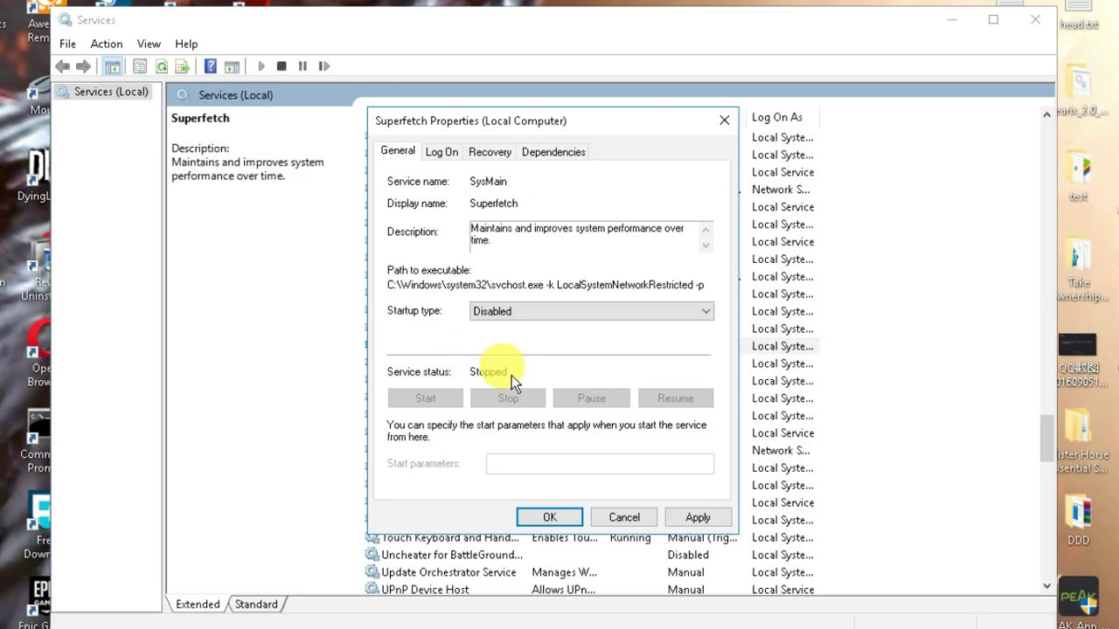
{"action": "left_click", "coordinate": [697, 518]}
{"action": "left_click", "coordinate": [612, 517]}
Find the Windows Search service and open its properties
{"action": "left_click", "coordinate": [628, 476]}
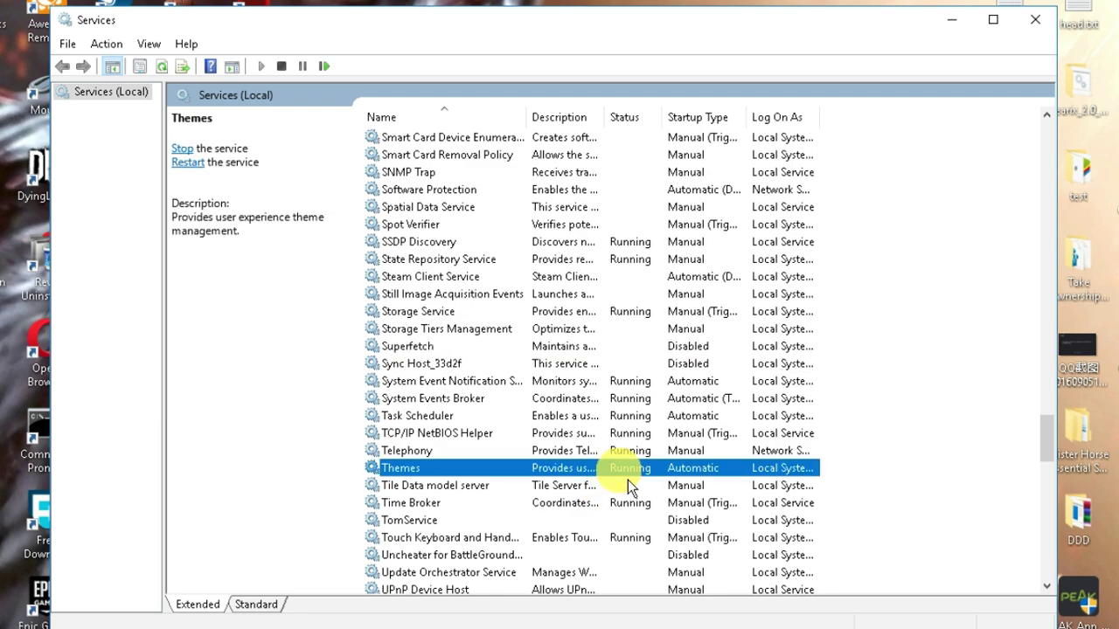
{"action": "key", "text": "w"}
{"action": "scroll", "coordinate": [628, 480], "scroll_direction": "down", "scroll_amount": 10}
{"action": "left_click", "coordinate": [445, 326]}
{"action": "left_click", "coordinate": [446, 278]}
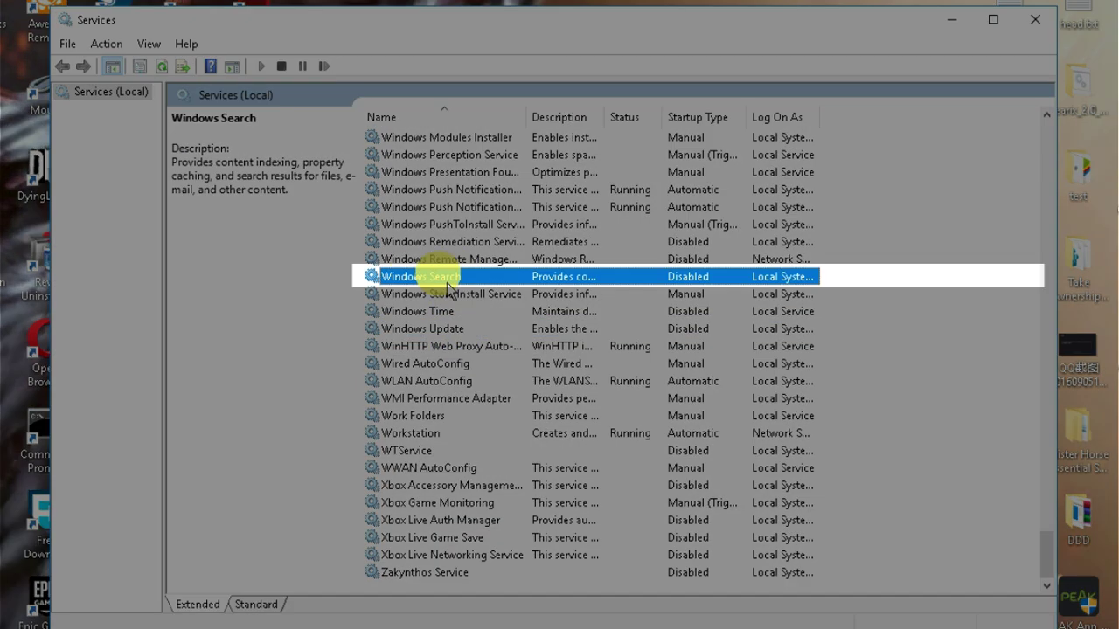
{"action": "double_click", "coordinate": [455, 282]}
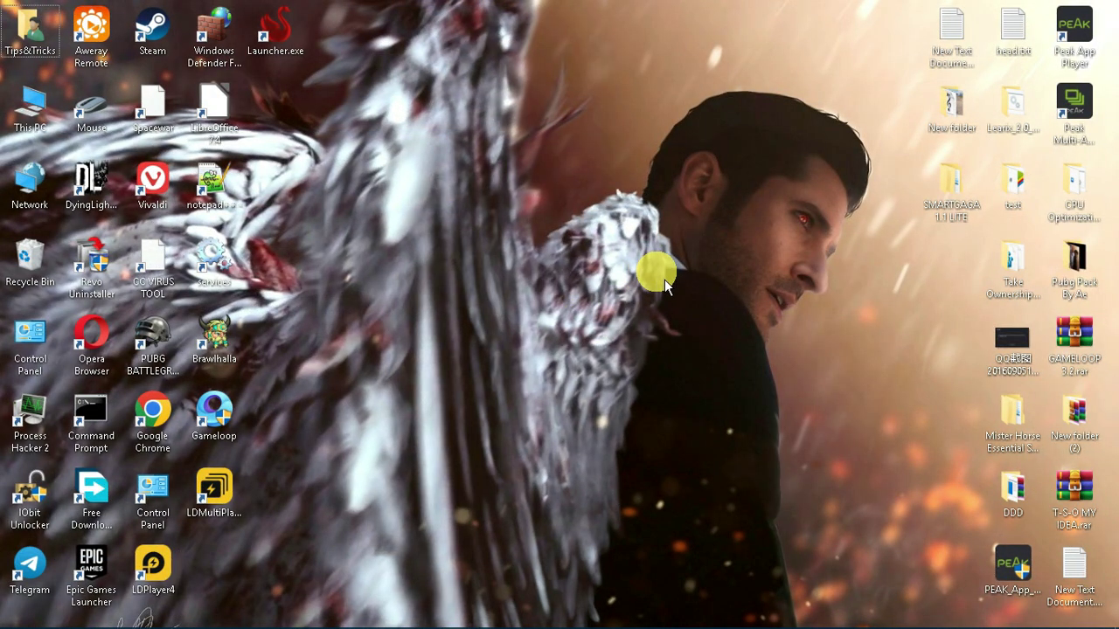
Run msconfig and hide all Microsoft services in the System Configuration service list
{"action": "key", "text": "super+r"}
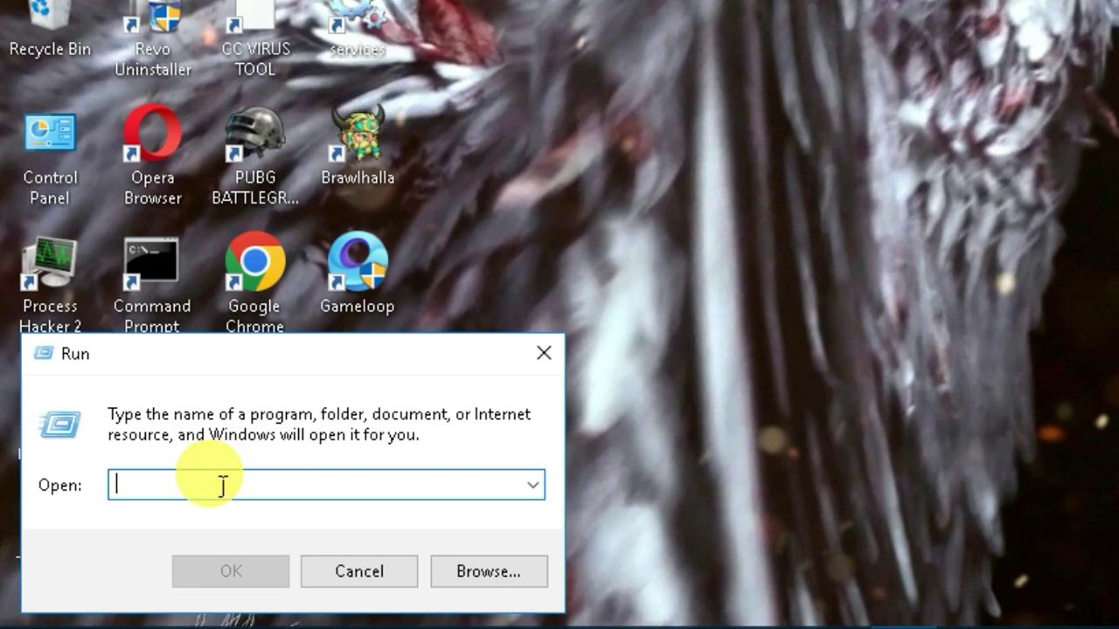
{"action": "type", "text": "msconfig"}
{"action": "key", "text": "Return"}
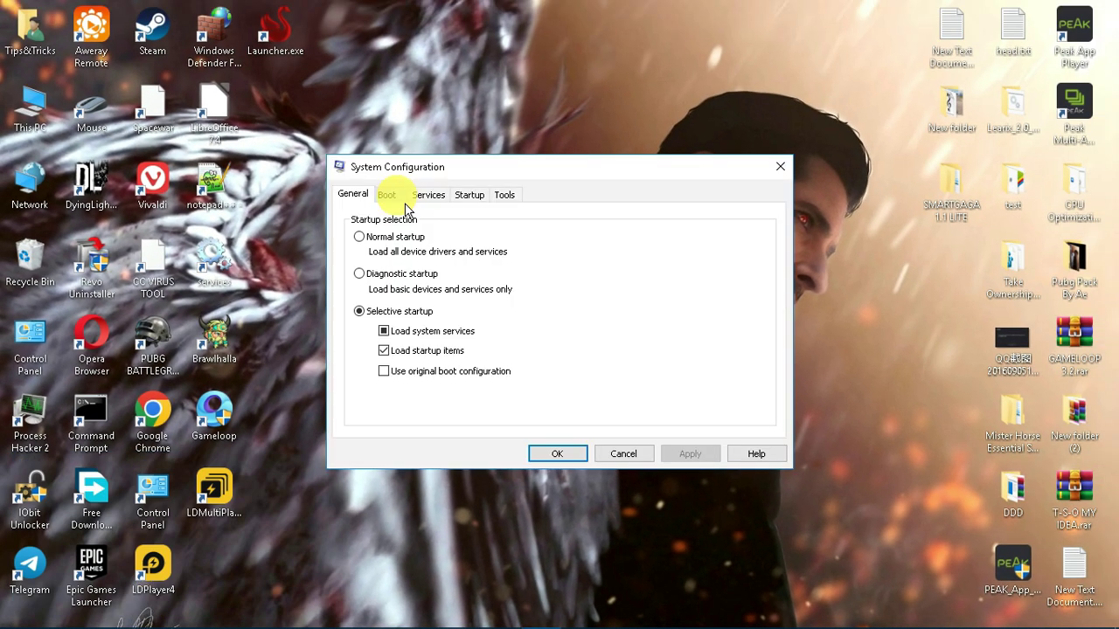
{"action": "left_click", "coordinate": [429, 195]}
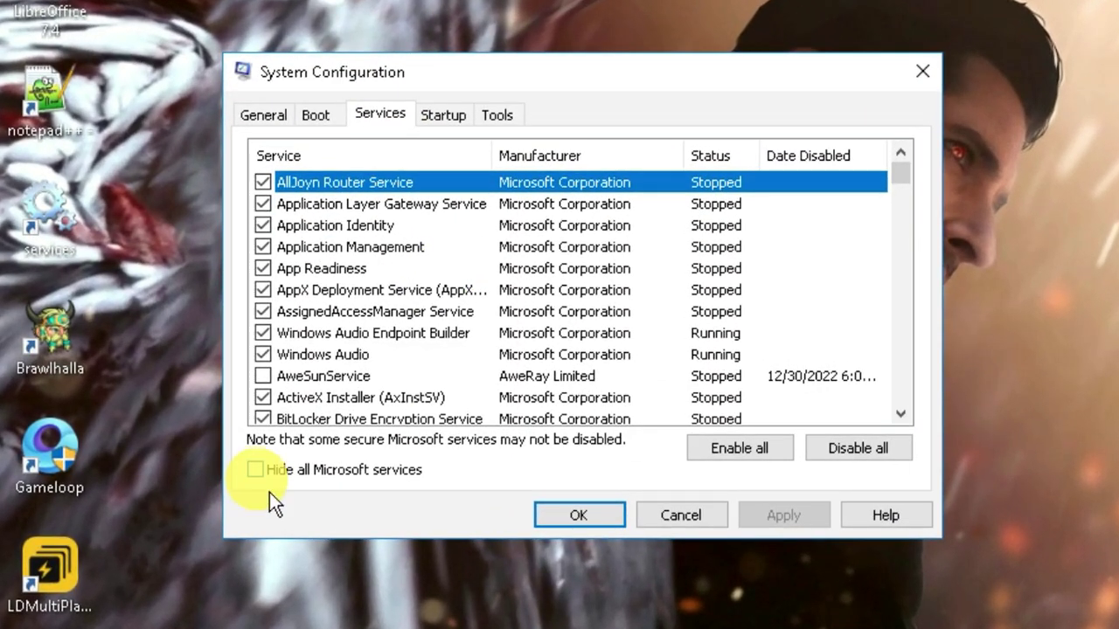
{"action": "left_click", "coordinate": [269, 486]}
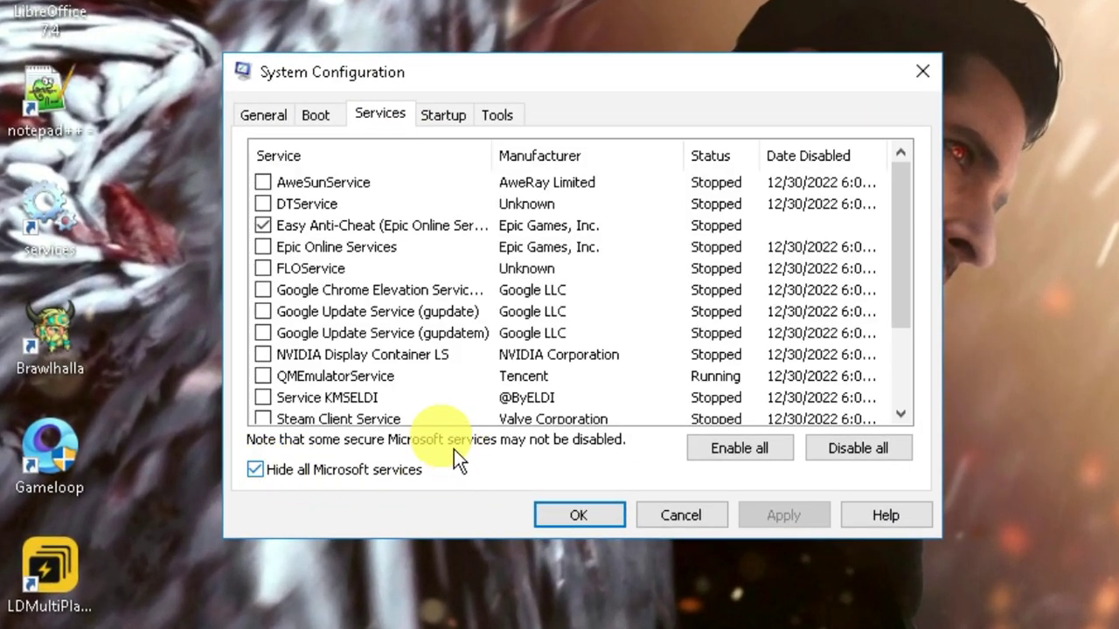
Disable all the listed non-Microsoft services except Easy Anti-Cheat (Epic Online Services) and apply the configuration
{"action": "left_click", "coordinate": [876, 461]}
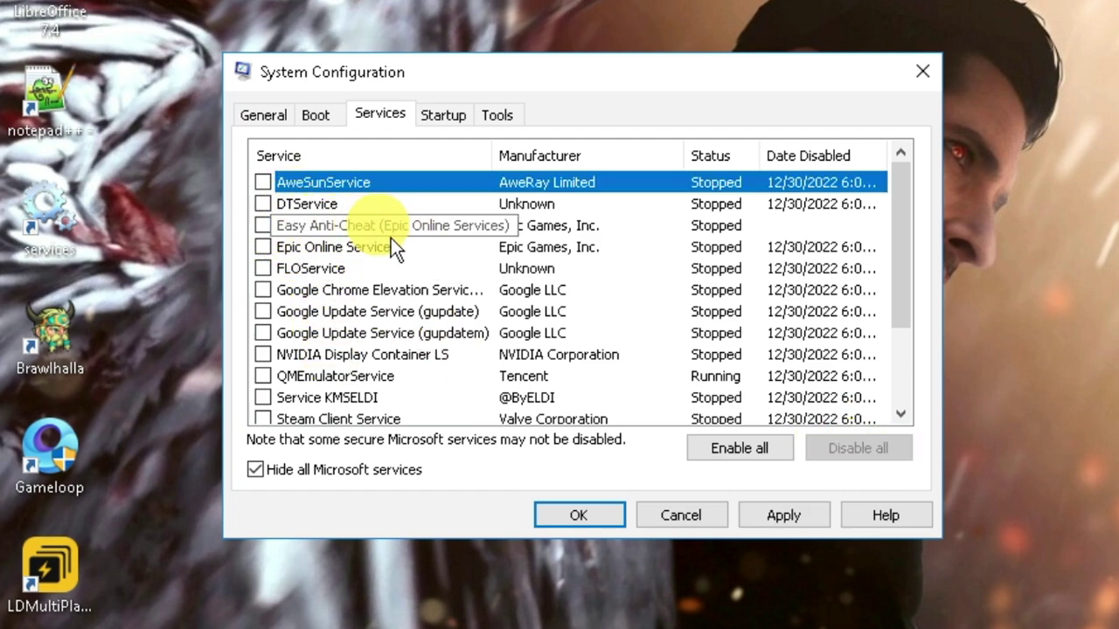
{"action": "left_click", "coordinate": [289, 228]}
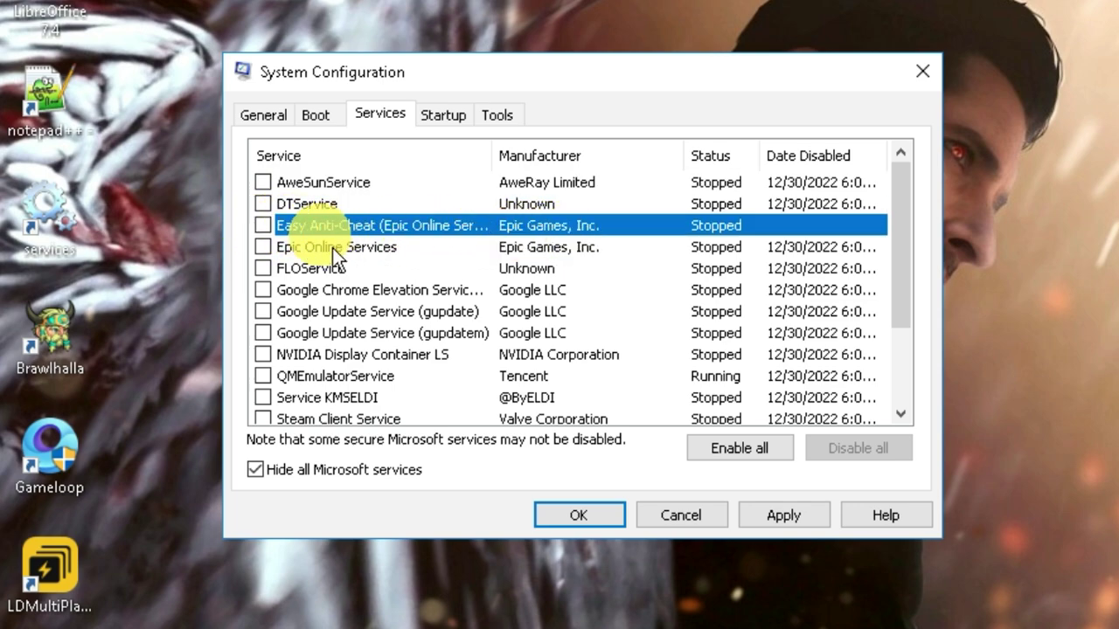
{"action": "left_click", "coordinate": [263, 226]}
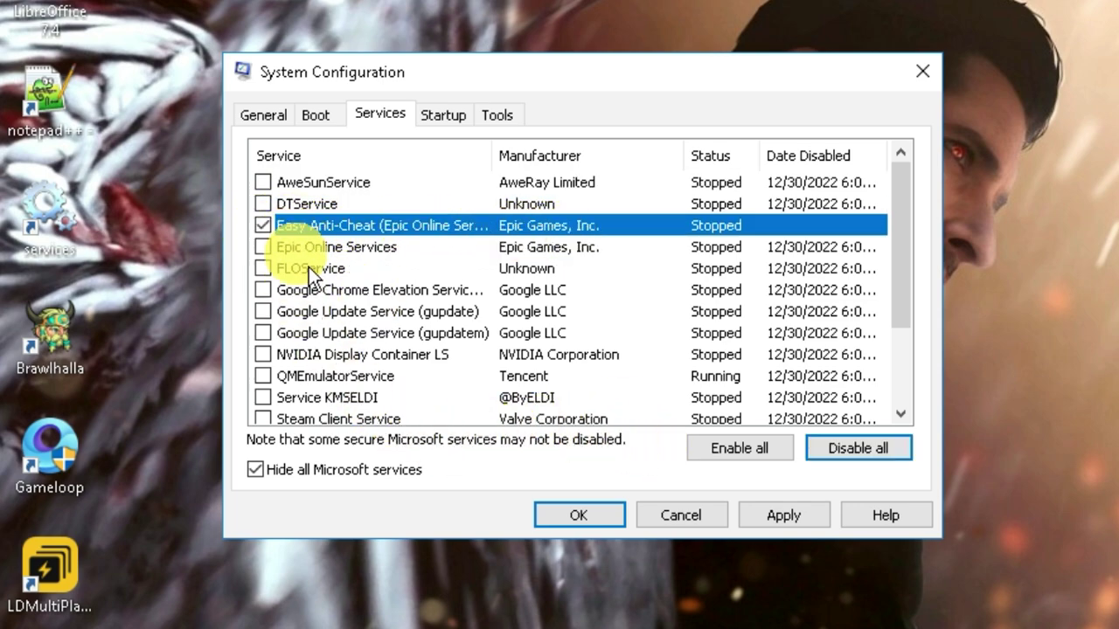
{"action": "left_click", "coordinate": [773, 528]}
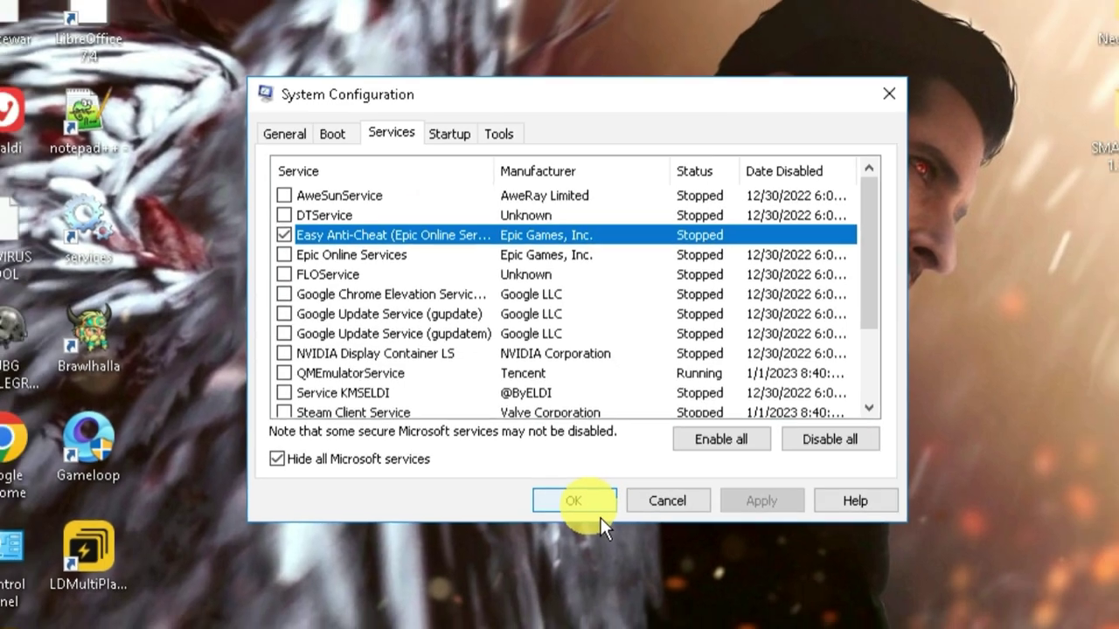
{"action": "left_click", "coordinate": [581, 517]}
Open the %temp% folder through Run and delete all its items, skipping every file in use
{"action": "key", "text": "super+r"}
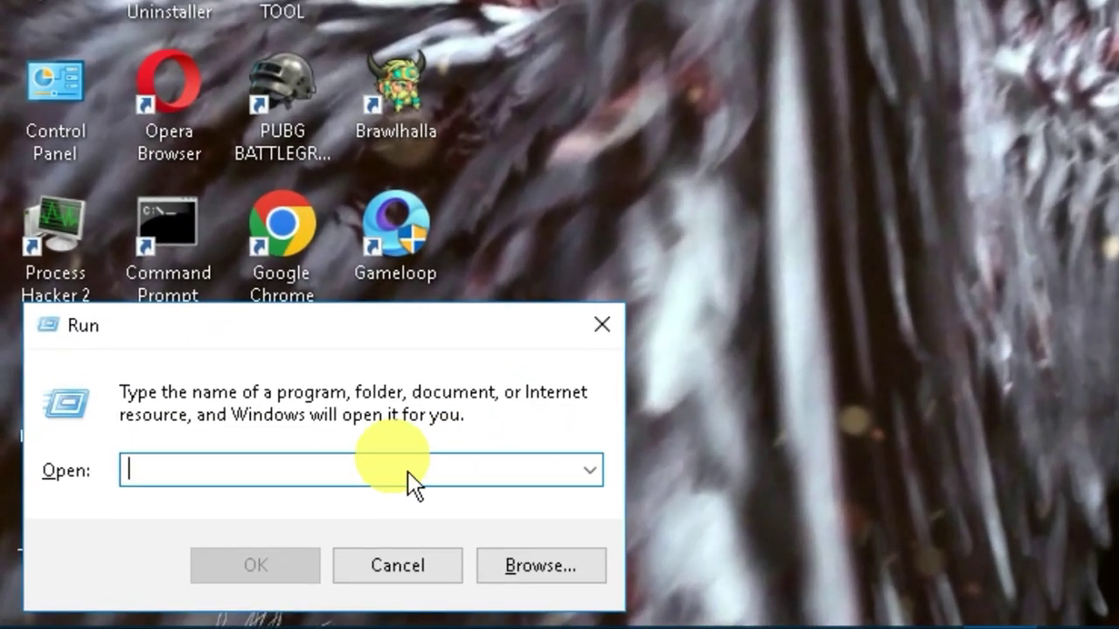
{"action": "type", "text": "%temp%"}
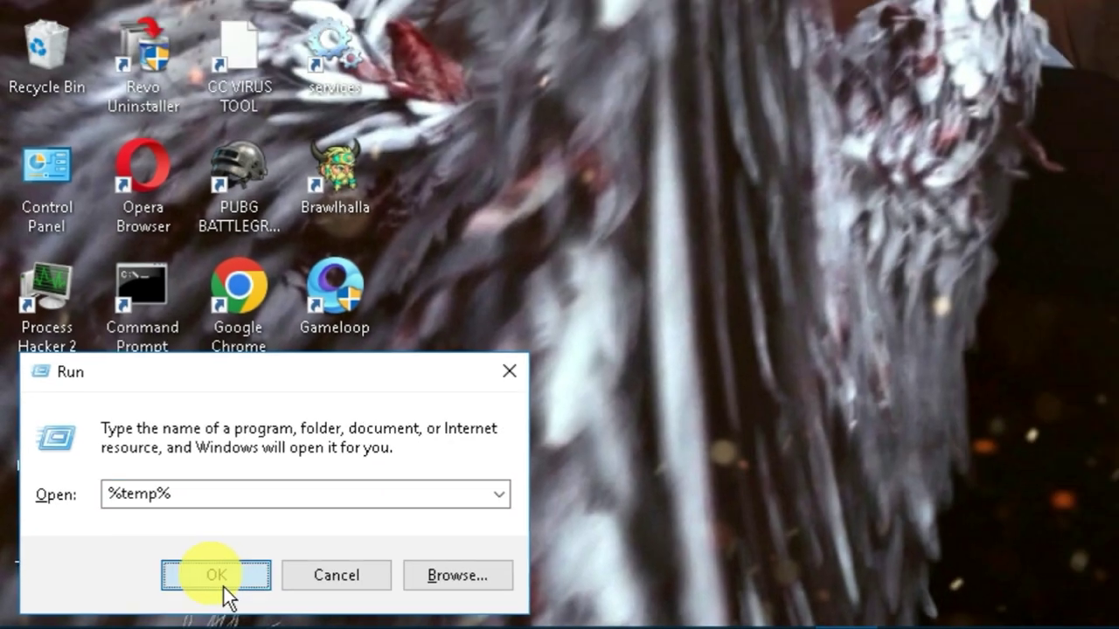
{"action": "left_click", "coordinate": [262, 573]}
{"action": "key", "text": "ctrl+a"}
{"action": "right_click", "coordinate": [232, 226]}
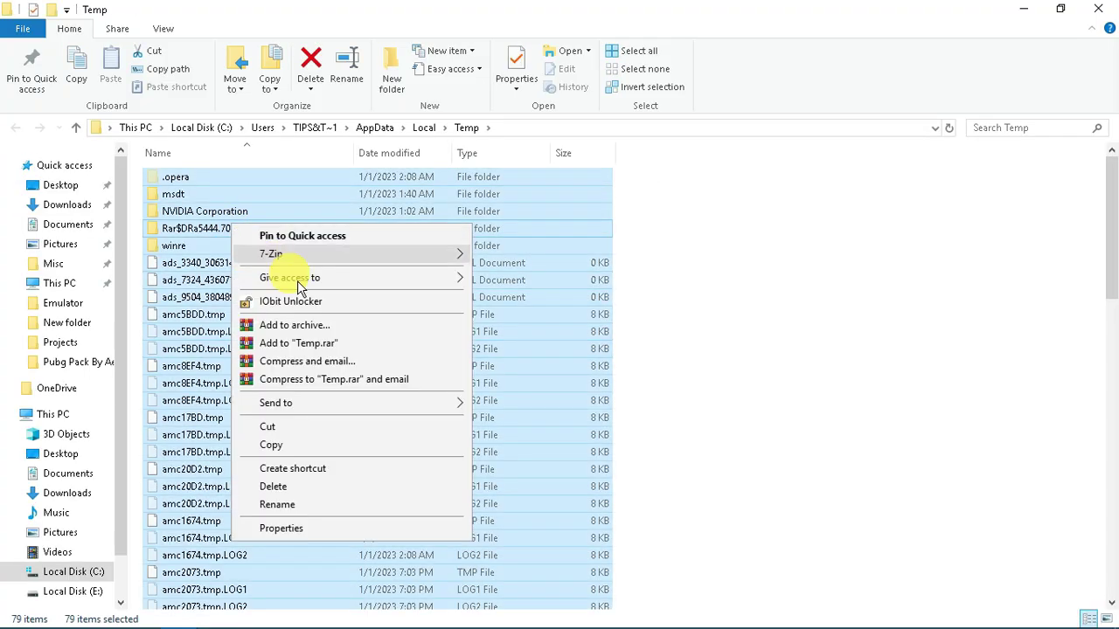
{"action": "left_click", "coordinate": [295, 486]}
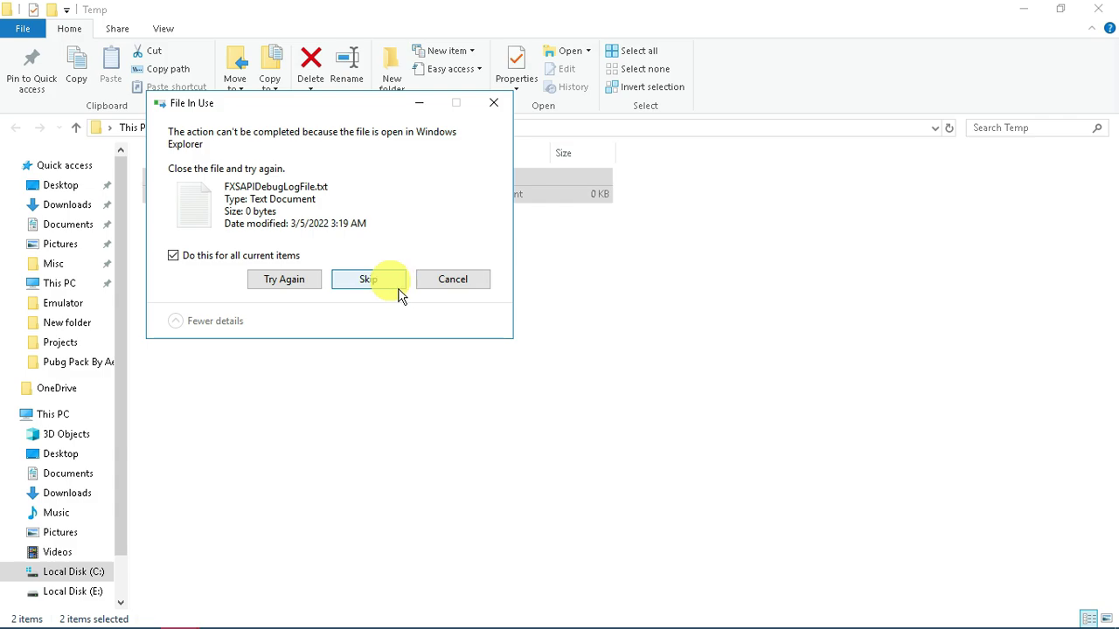
{"action": "left_click", "coordinate": [398, 288]}
Open the Windows temp folder by running temp and delete everything in it
{"action": "key", "text": "super+r"}
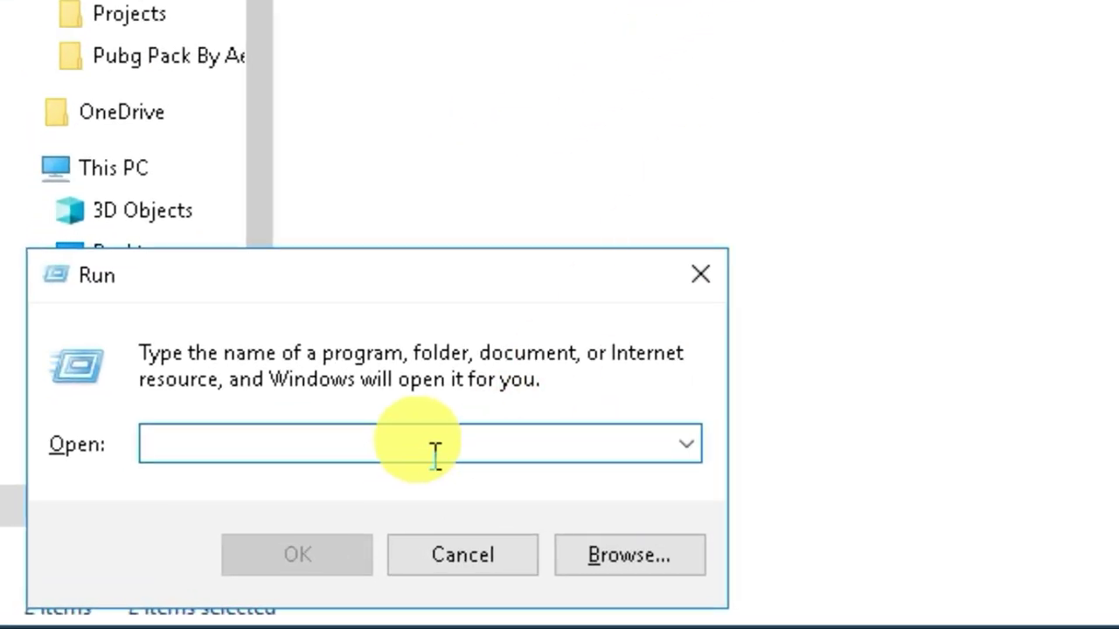
{"action": "type", "text": "temp"}
{"action": "left_click", "coordinate": [292, 559]}
{"action": "key", "text": "ctrl+a"}
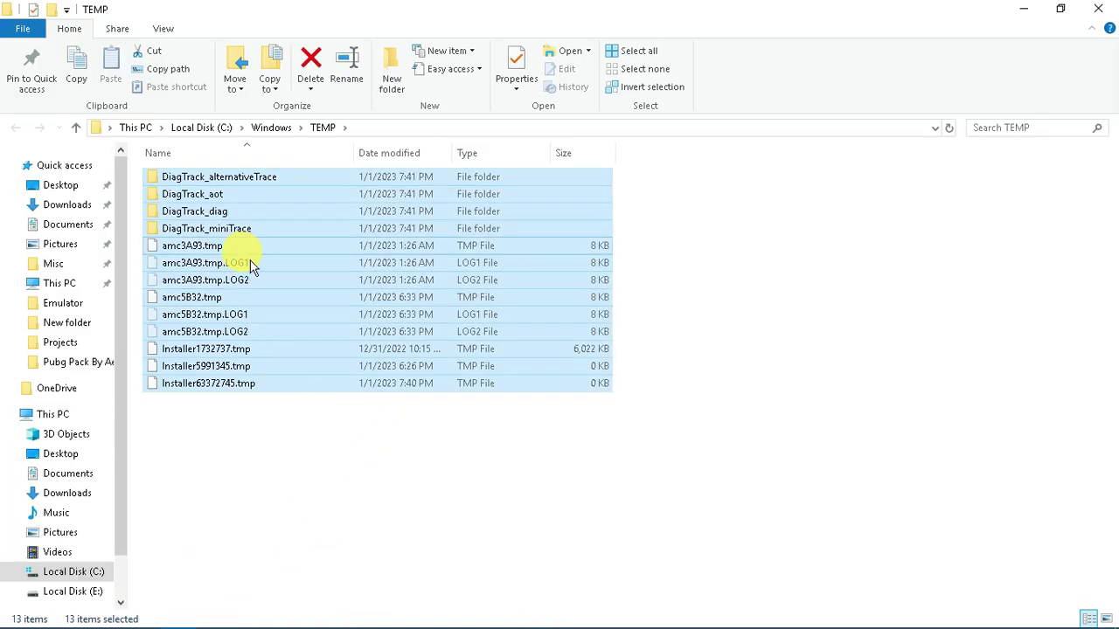
{"action": "right_click", "coordinate": [250, 266]}
{"action": "left_click", "coordinate": [312, 507]}
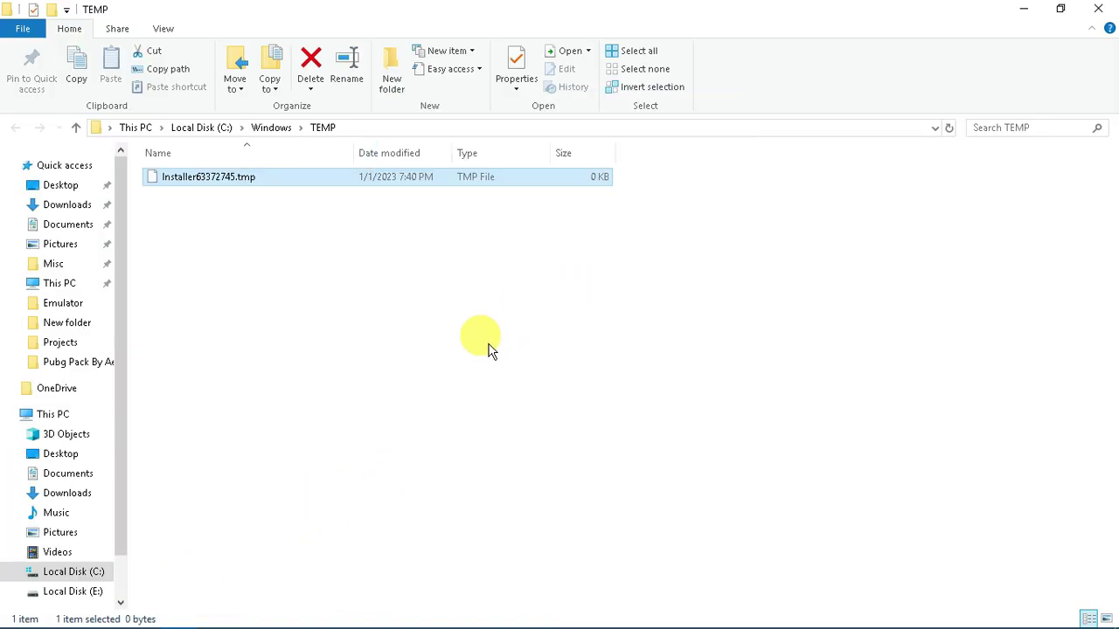
Run prefetch to open the Windows Prefetch folder and select the ReadyBoot folder
{"action": "key", "text": "super+r"}
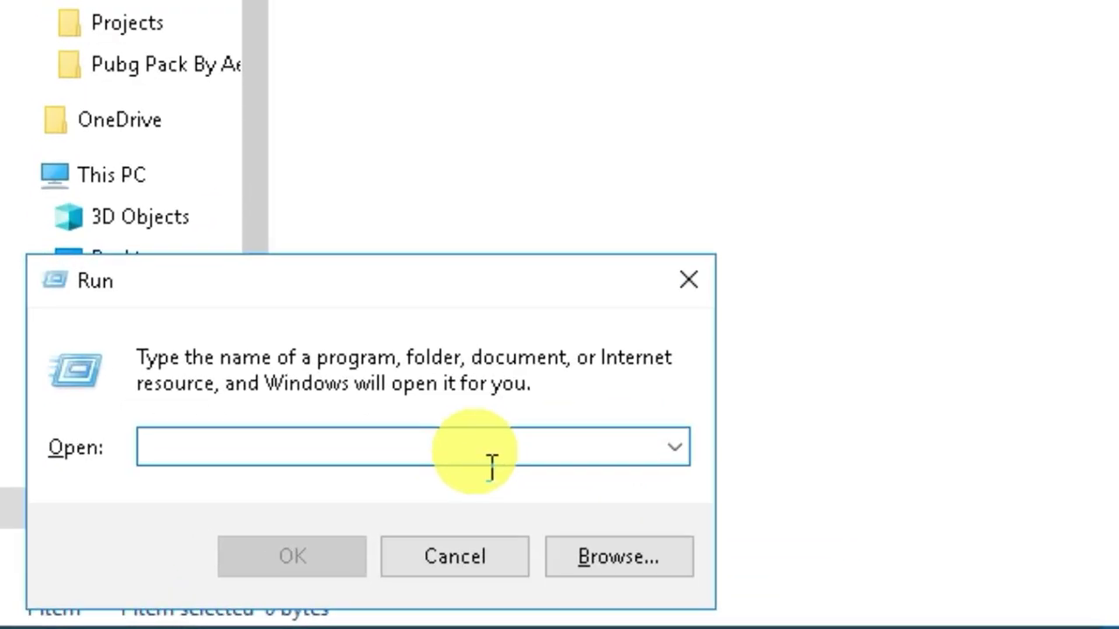
{"action": "type", "text": "prefetch"}
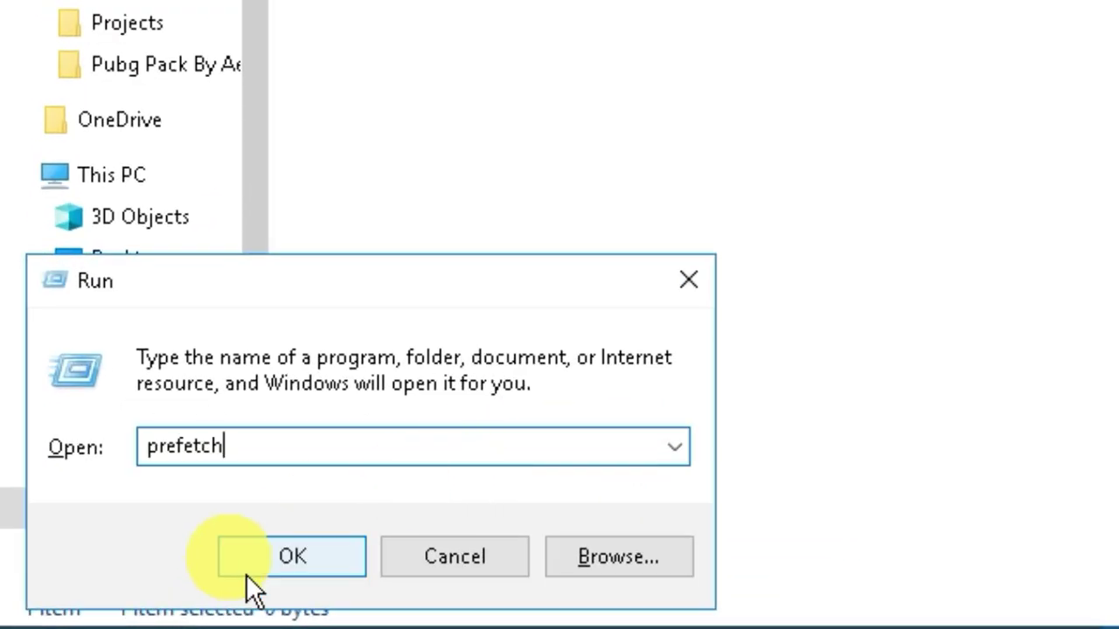
{"action": "left_click", "coordinate": [246, 572]}
{"action": "left_click", "coordinate": [192, 179]}
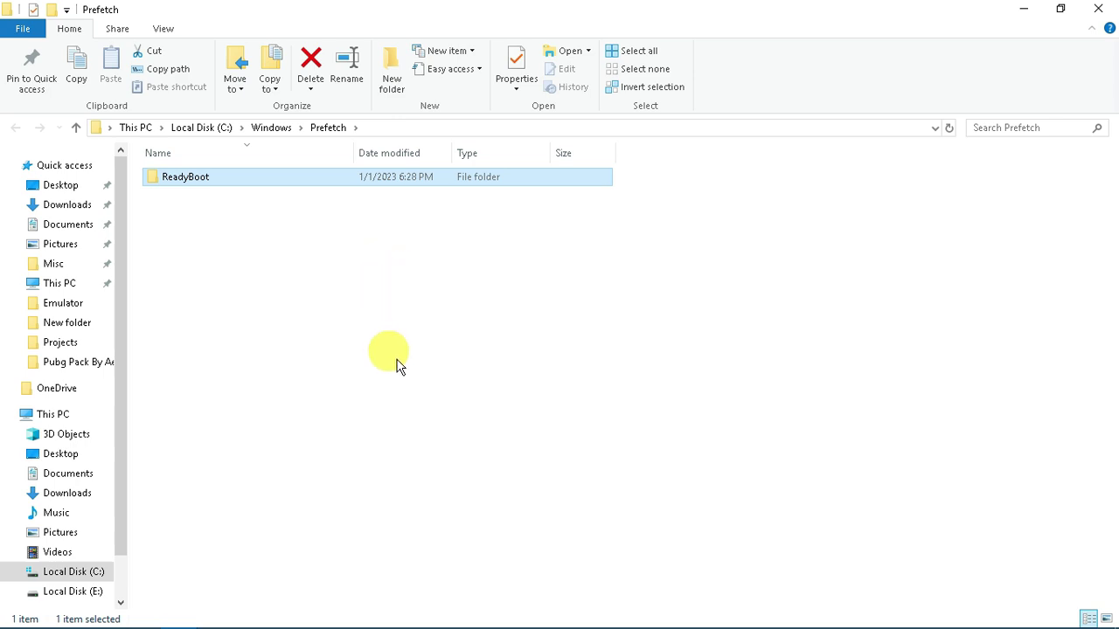
Run %appdata% and delete the SmartGaGa folder from the Roaming folder
{"action": "key", "text": "super+r"}
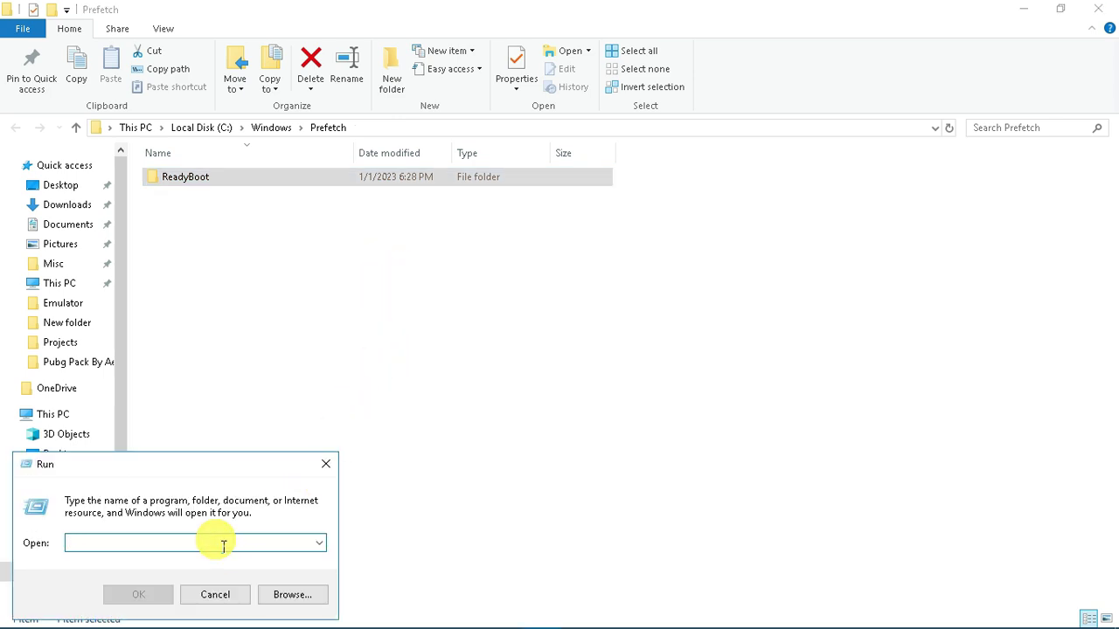
{"action": "type", "text": "%a"}
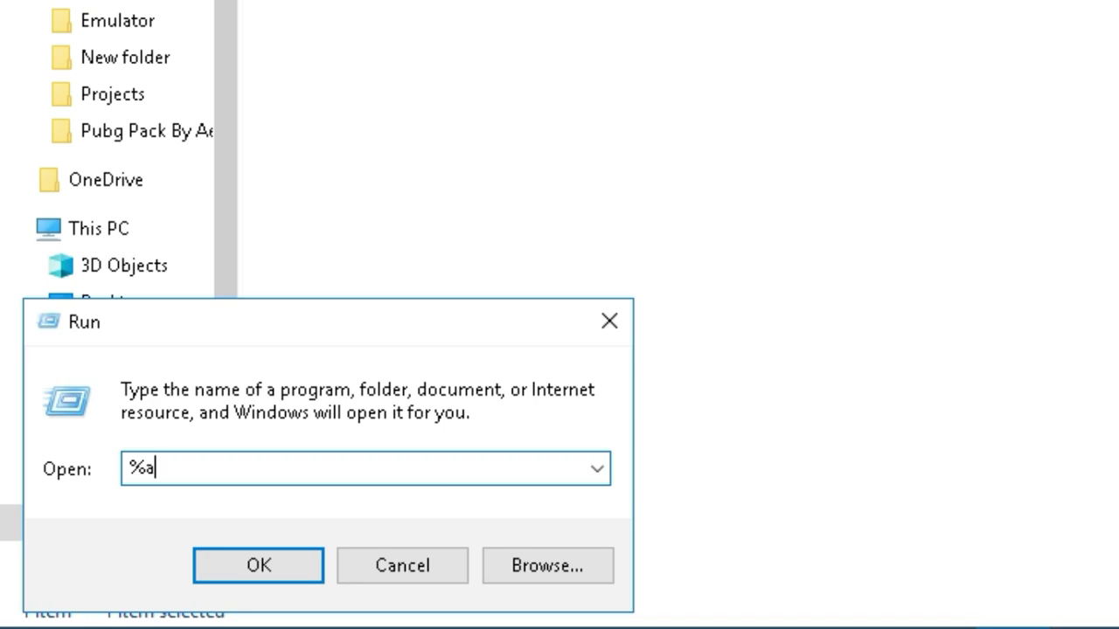
{"action": "type", "text": "ppdata%"}
{"action": "left_click_drag", "start_coordinate": [270, 482], "coordinate": [121, 494]}
{"action": "left_click", "coordinate": [293, 577]}
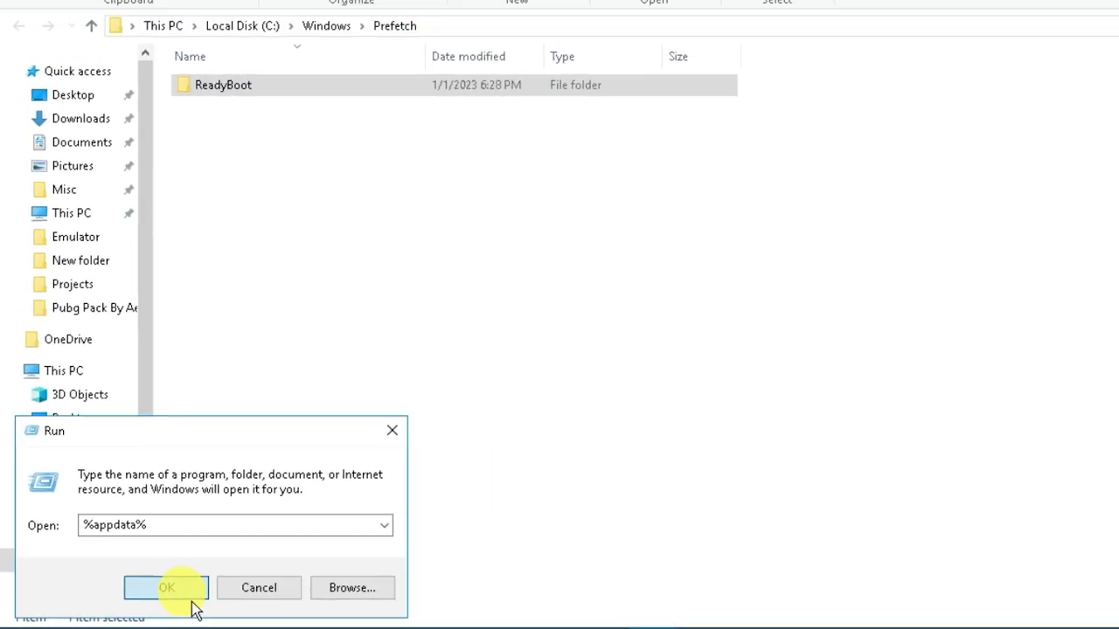
{"action": "scroll", "coordinate": [239, 498], "scroll_direction": "down", "scroll_amount": 2}
{"action": "right_click", "coordinate": [234, 445]}
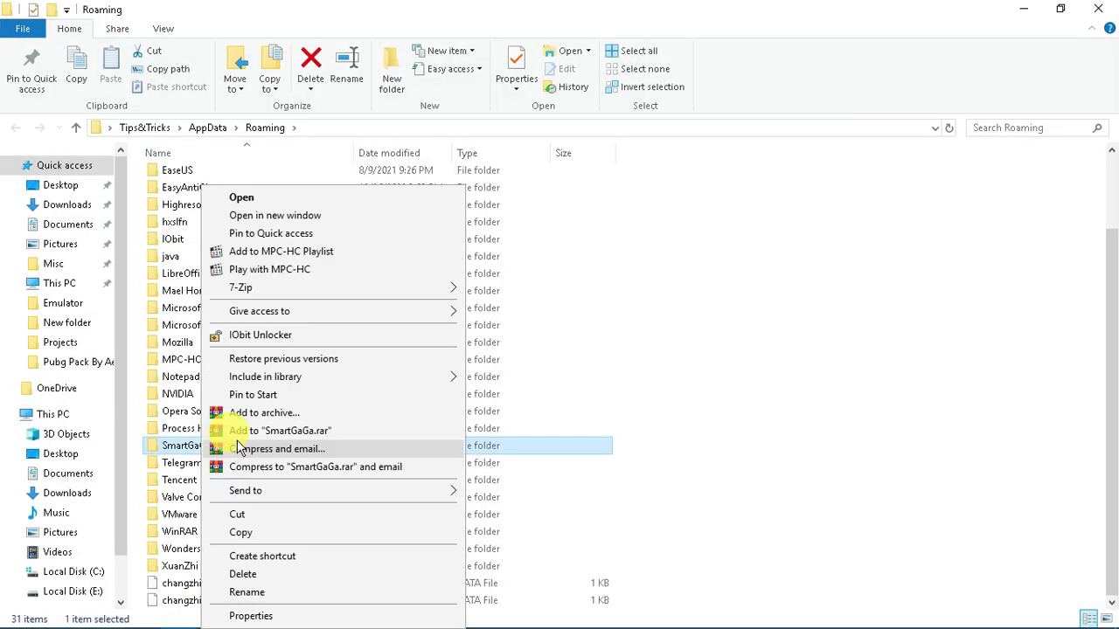
{"action": "left_click", "coordinate": [282, 579]}
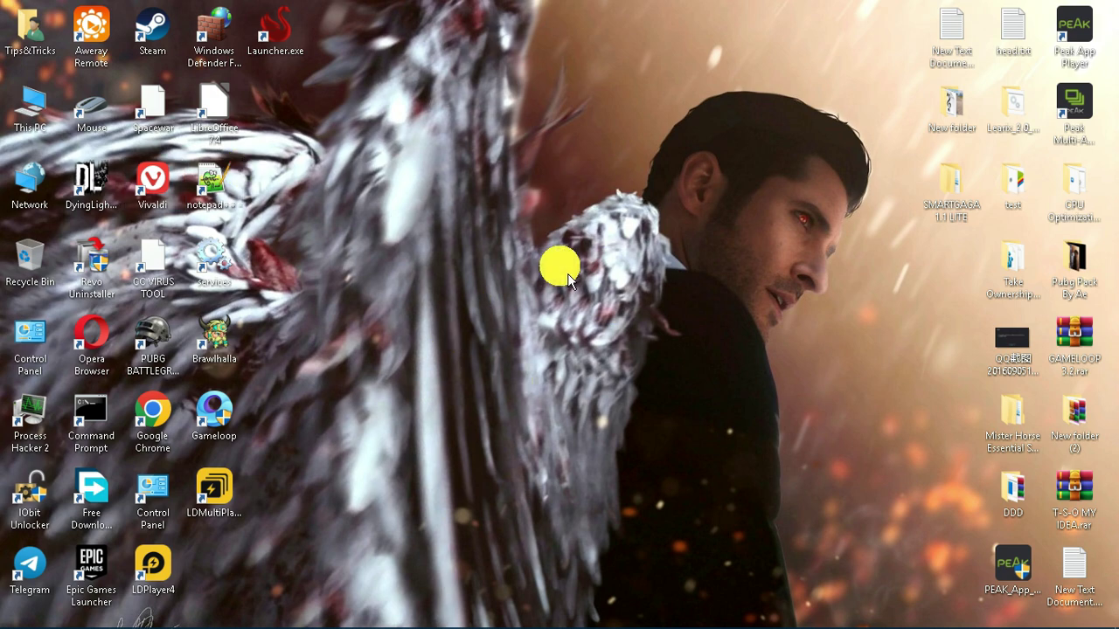
Open the system protection configuration of Local Disk (C:) from This PC's properties and set its maximum usage to 1% (1.48 GB)
{"action": "right_click", "coordinate": [36, 116]}
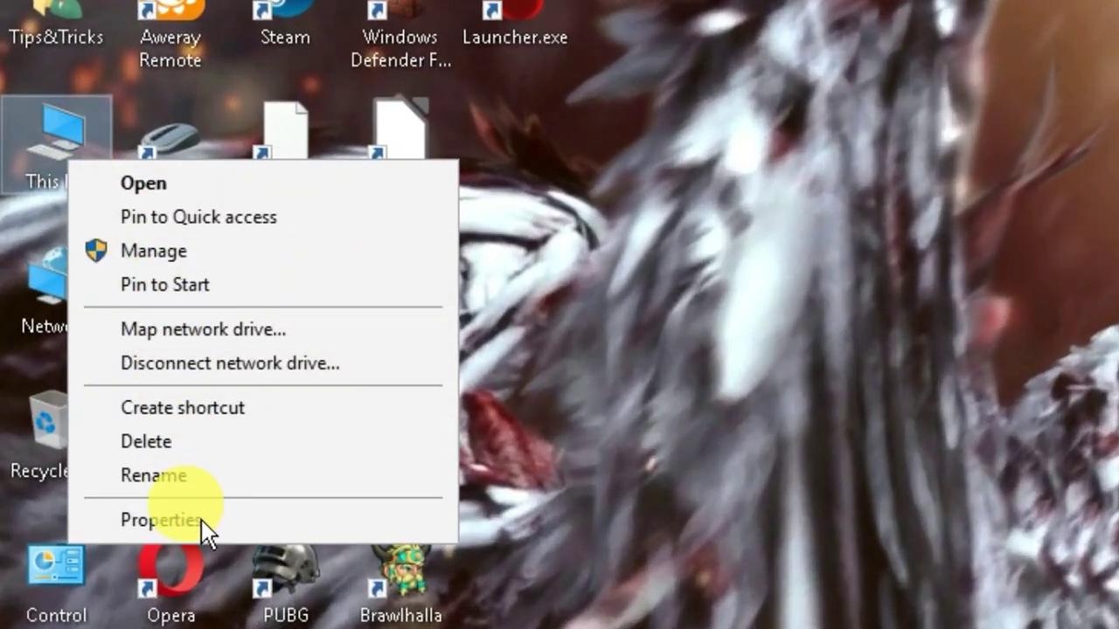
{"action": "left_click", "coordinate": [162, 520]}
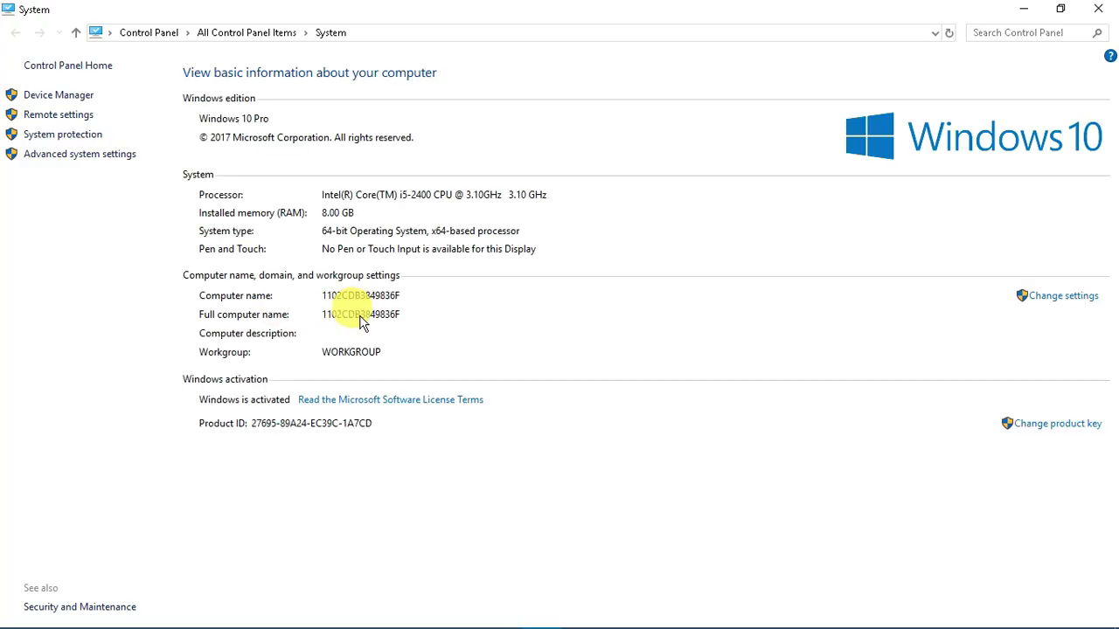
{"action": "left_click", "coordinate": [69, 135]}
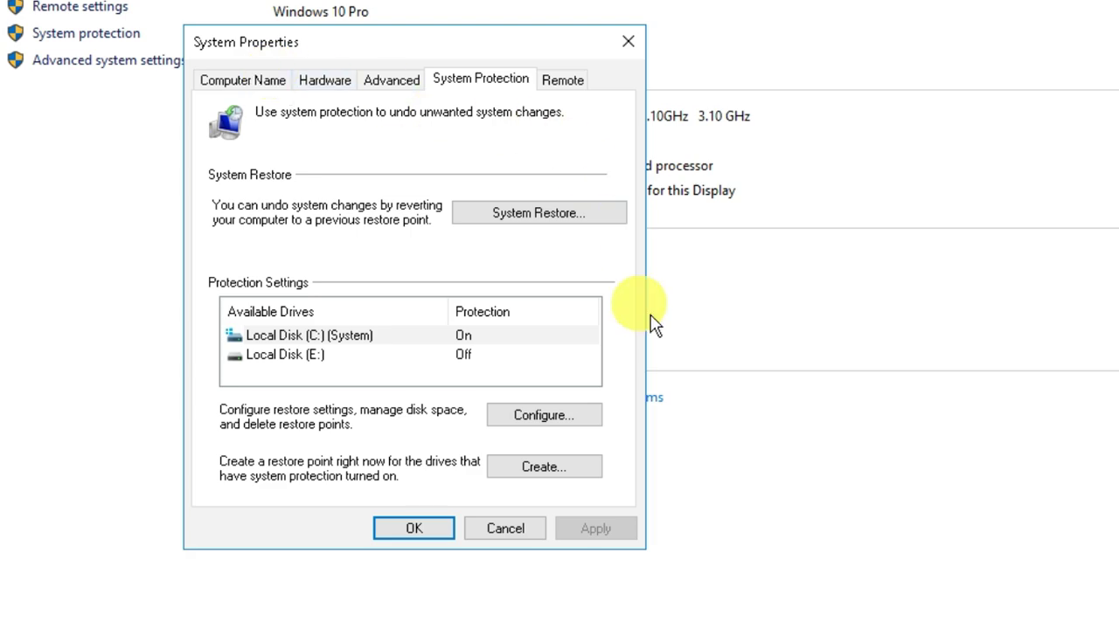
{"action": "left_click", "coordinate": [548, 419]}
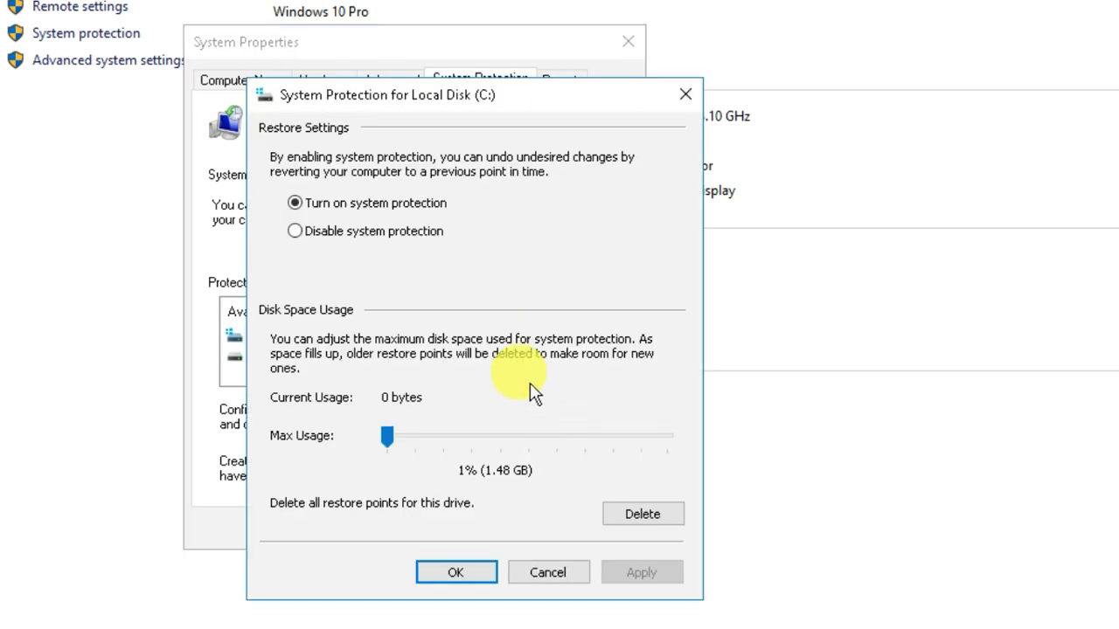
{"action": "left_click_drag", "start_coordinate": [409, 456], "coordinate": [479, 449]}
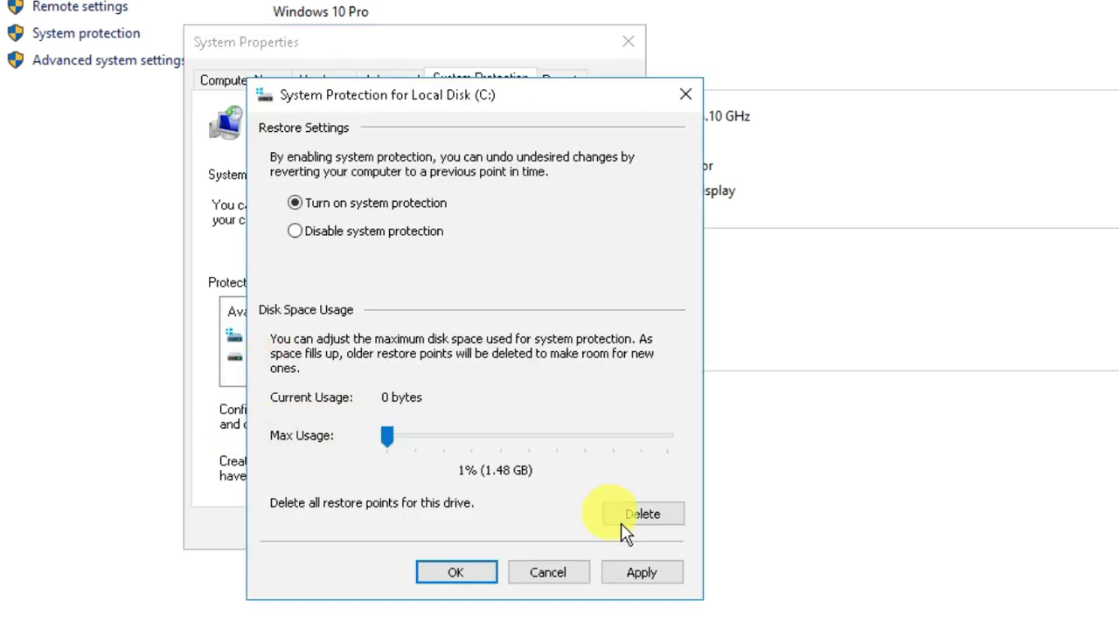
Delete all restore points for Local Disk (C:) and disable its system protection
{"action": "left_click", "coordinate": [651, 522]}
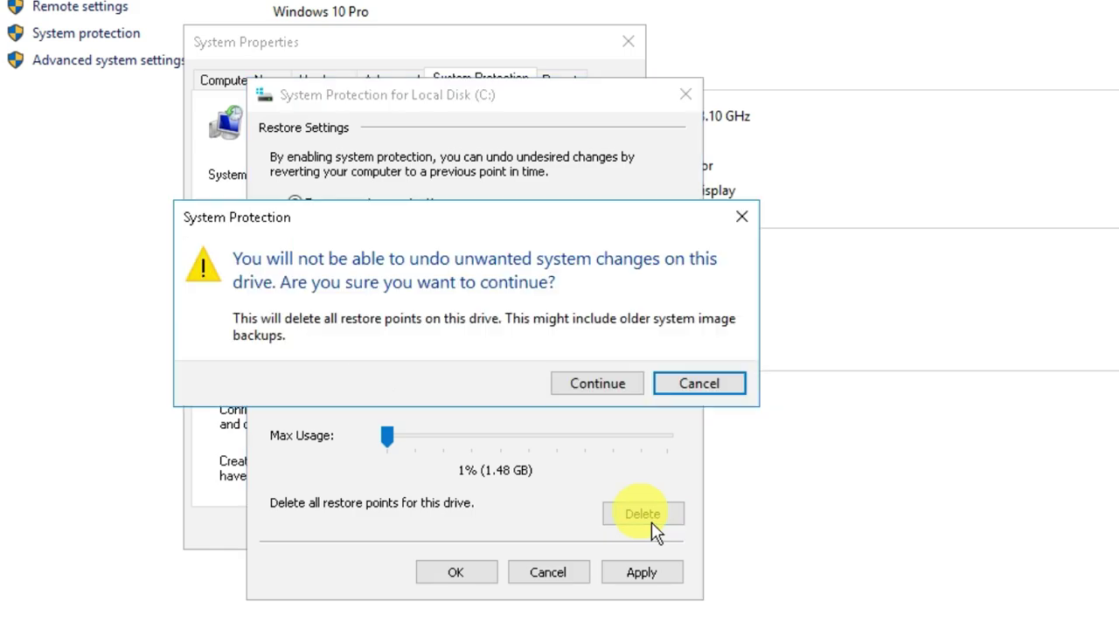
{"action": "left_click", "coordinate": [603, 389]}
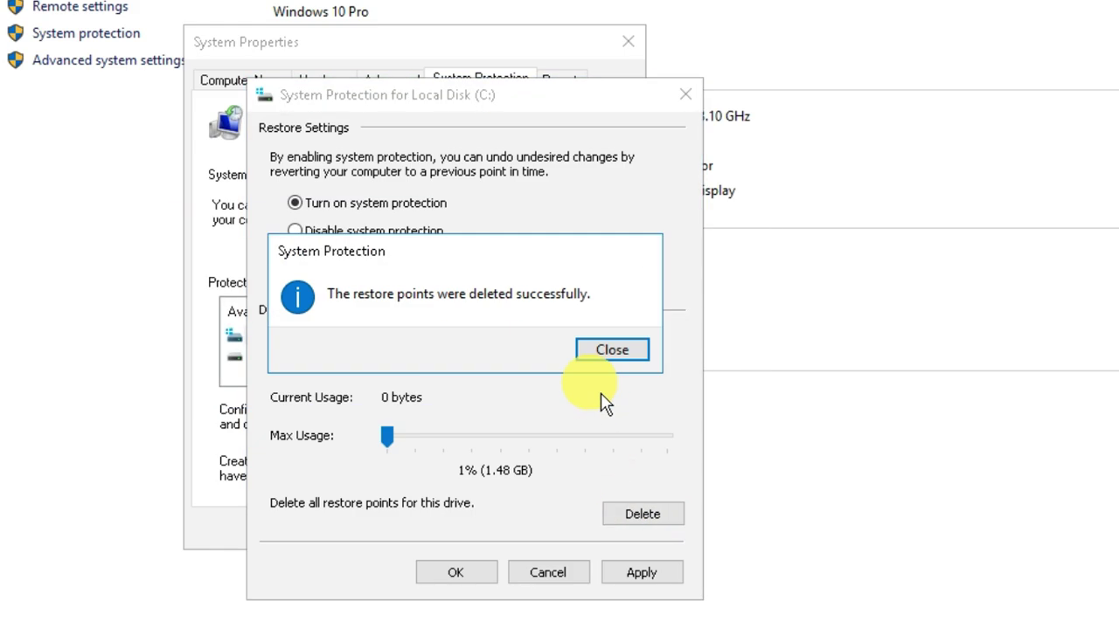
{"action": "left_click", "coordinate": [622, 354]}
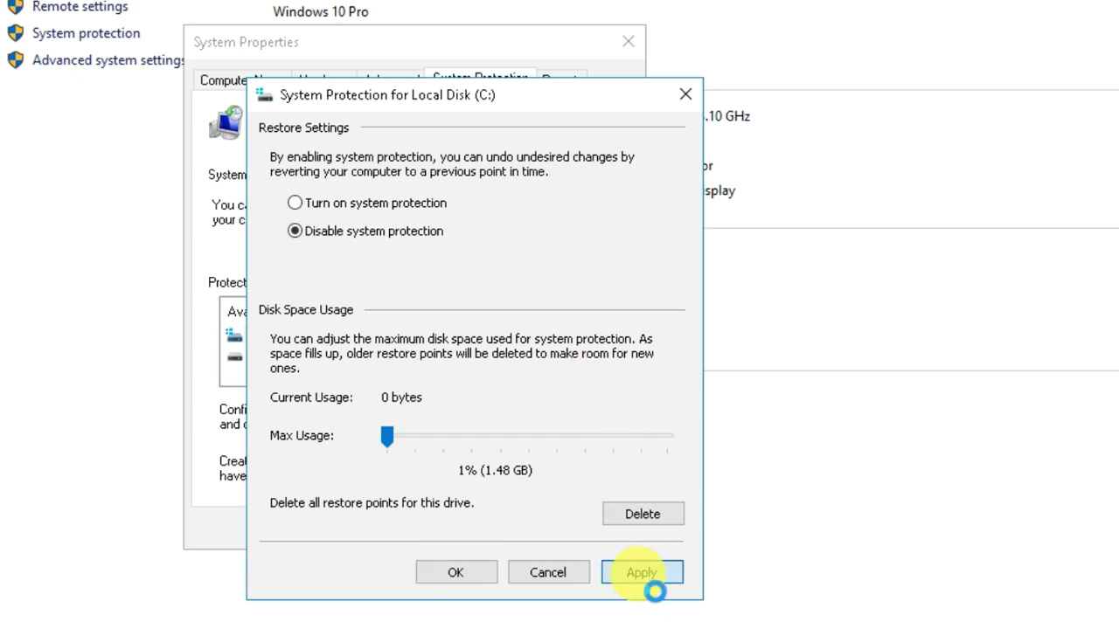
{"action": "left_click", "coordinate": [530, 399]}
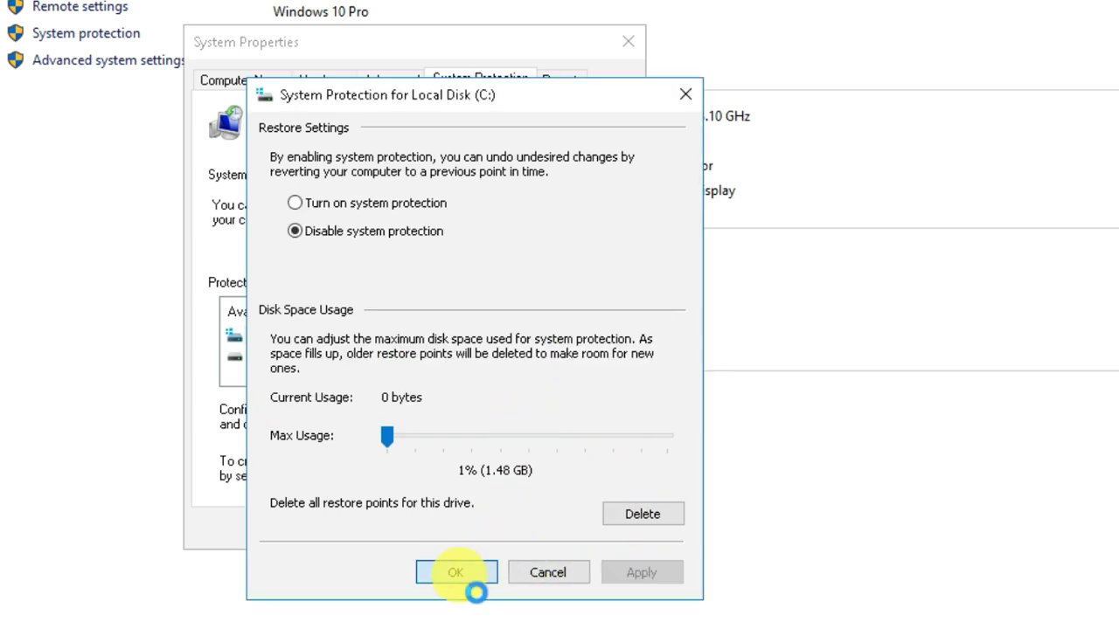
{"action": "left_click", "coordinate": [455, 573]}
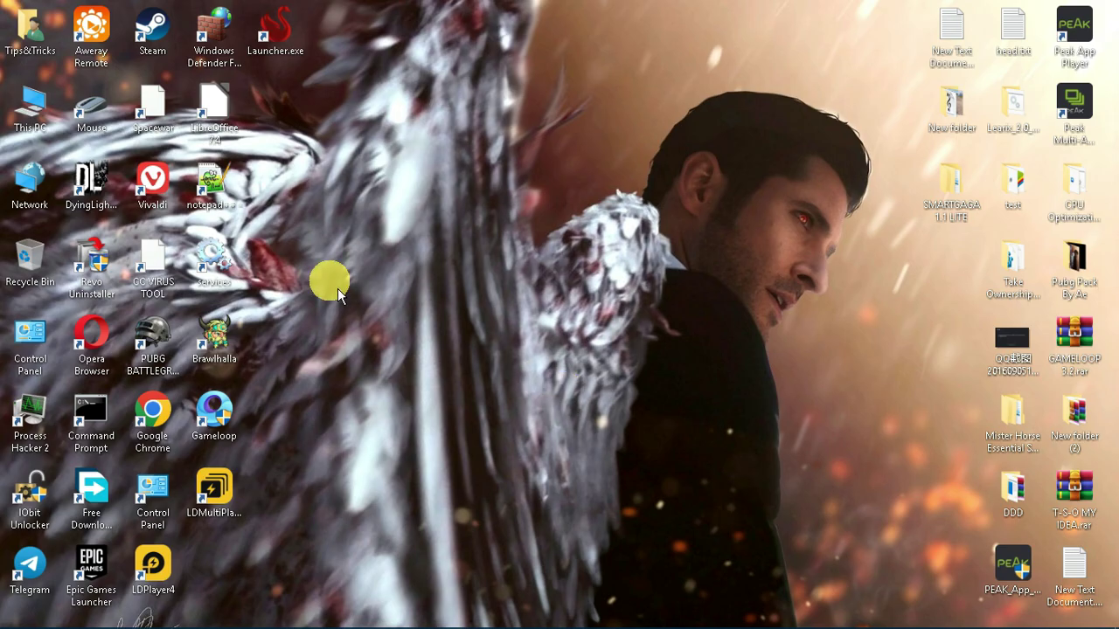
Open the Optimize Drives tool from the properties of Local Disk (C:) in This PC
{"action": "double_click", "coordinate": [30, 109]}
{"action": "left_click_drag", "start_coordinate": [832, 528], "coordinate": [277, 425]}
{"action": "left_click", "coordinate": [277, 425]}
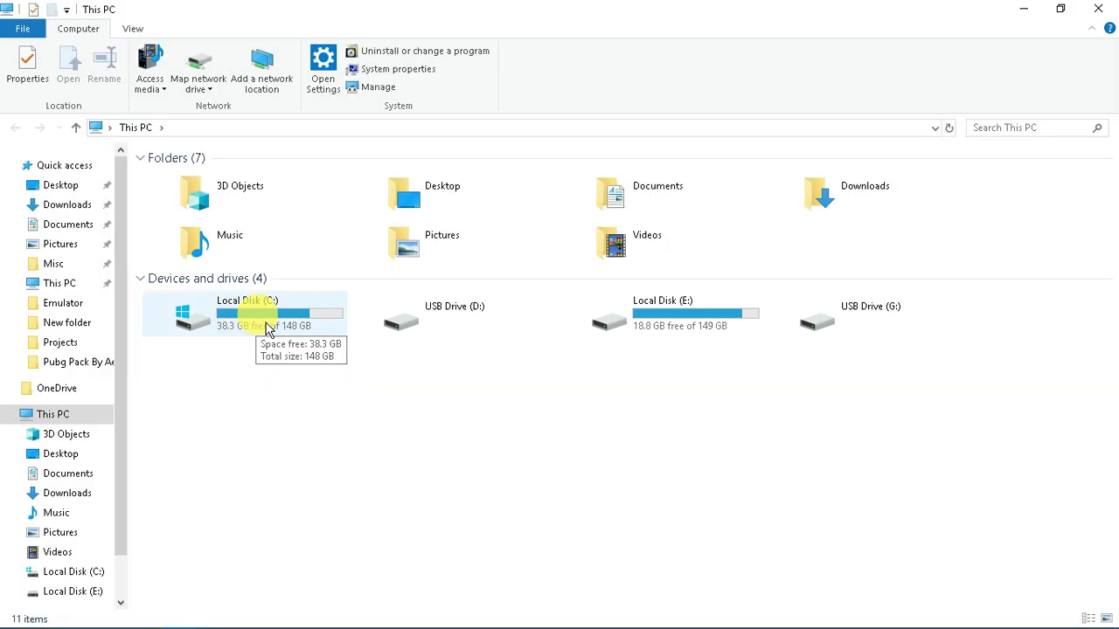
{"action": "left_click", "coordinate": [267, 330]}
{"action": "right_click", "coordinate": [278, 306]}
{"action": "left_click", "coordinate": [440, 614]}
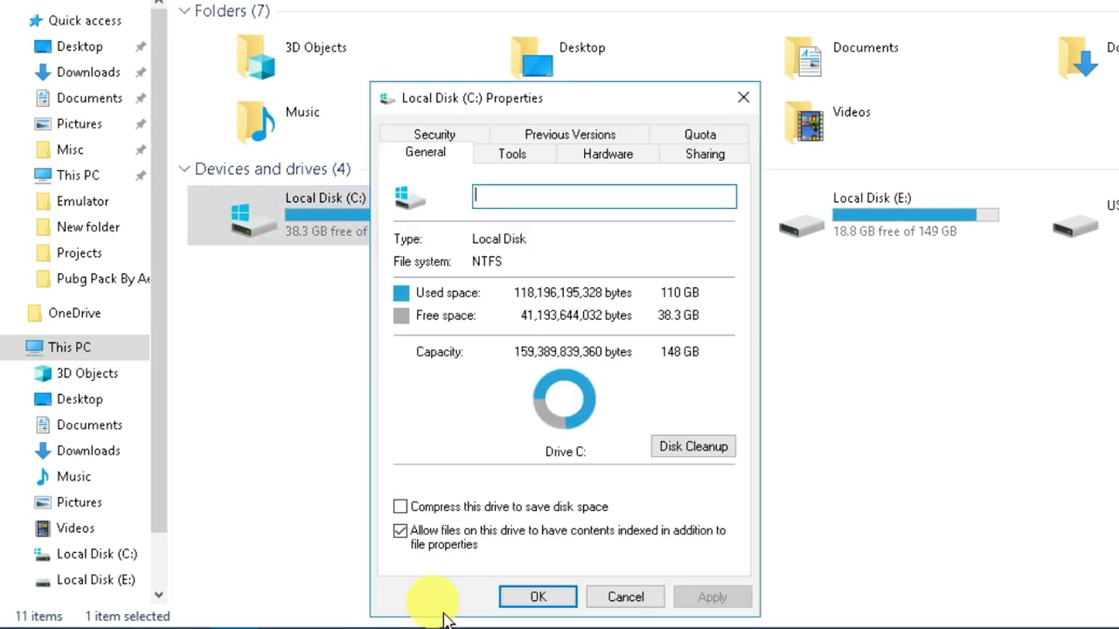
{"action": "left_click", "coordinate": [512, 155]}
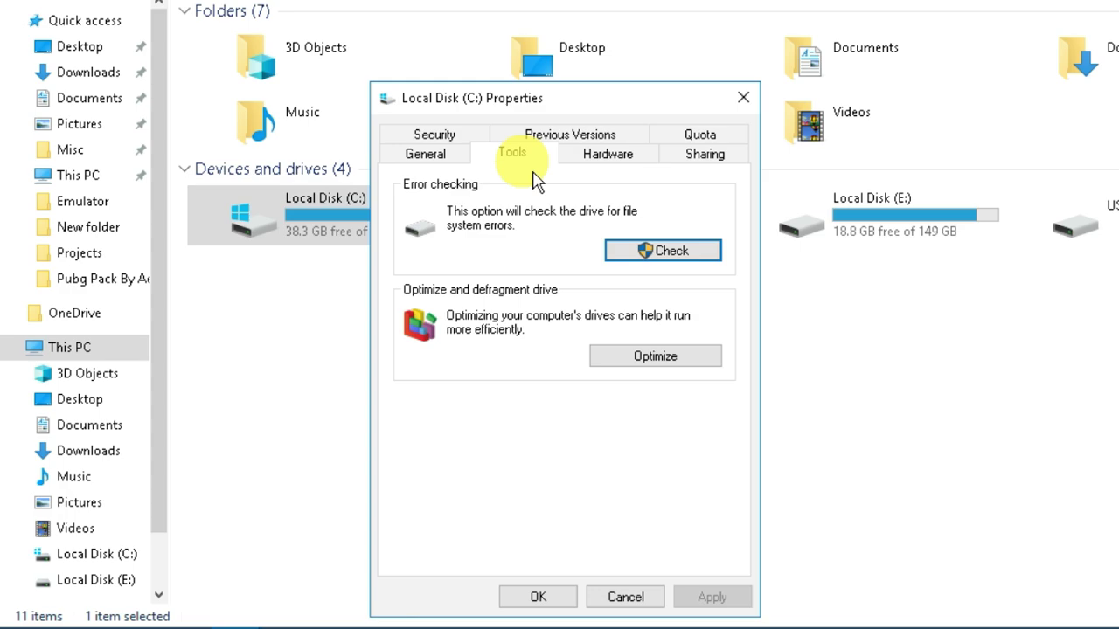
{"action": "left_click", "coordinate": [652, 359]}
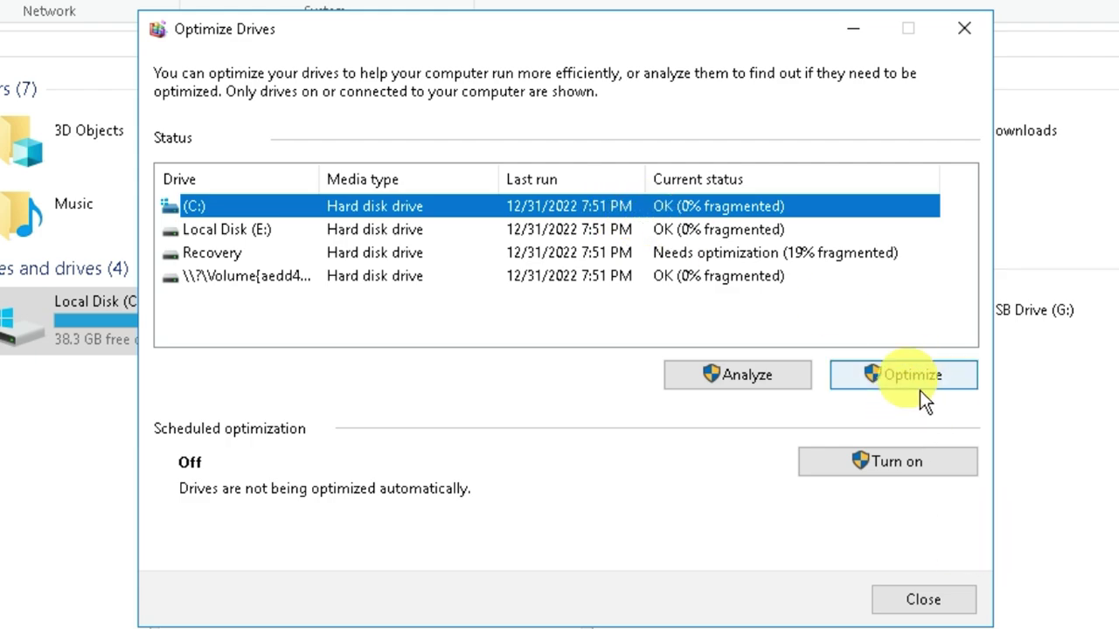
Analyze drive C: for fragmentation and optimize it
{"action": "left_click", "coordinate": [773, 384]}
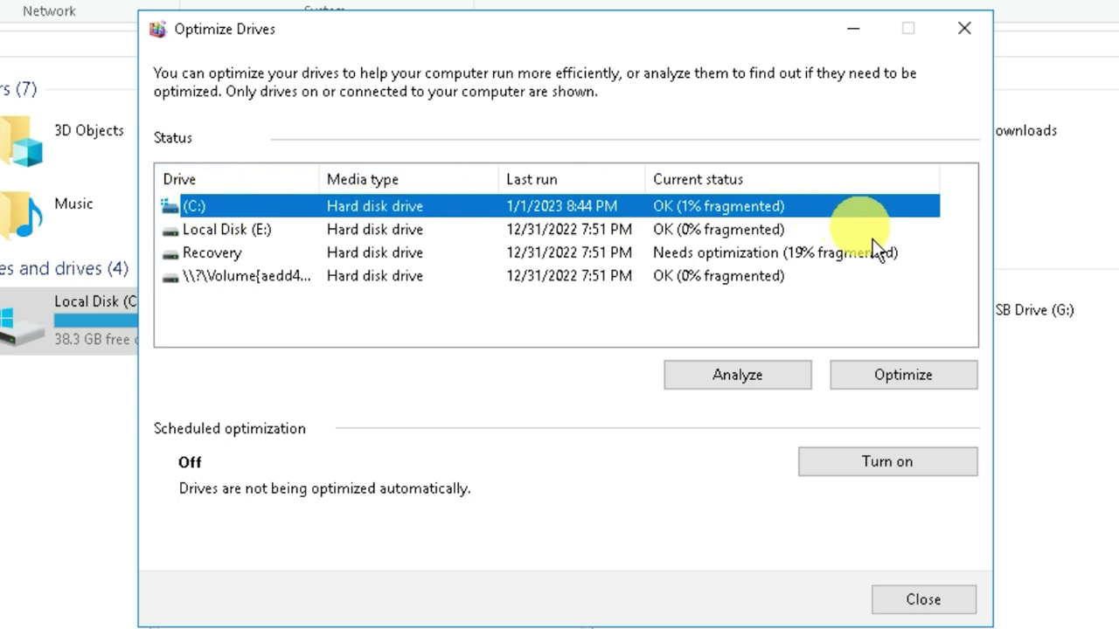
{"action": "left_click", "coordinate": [888, 389]}
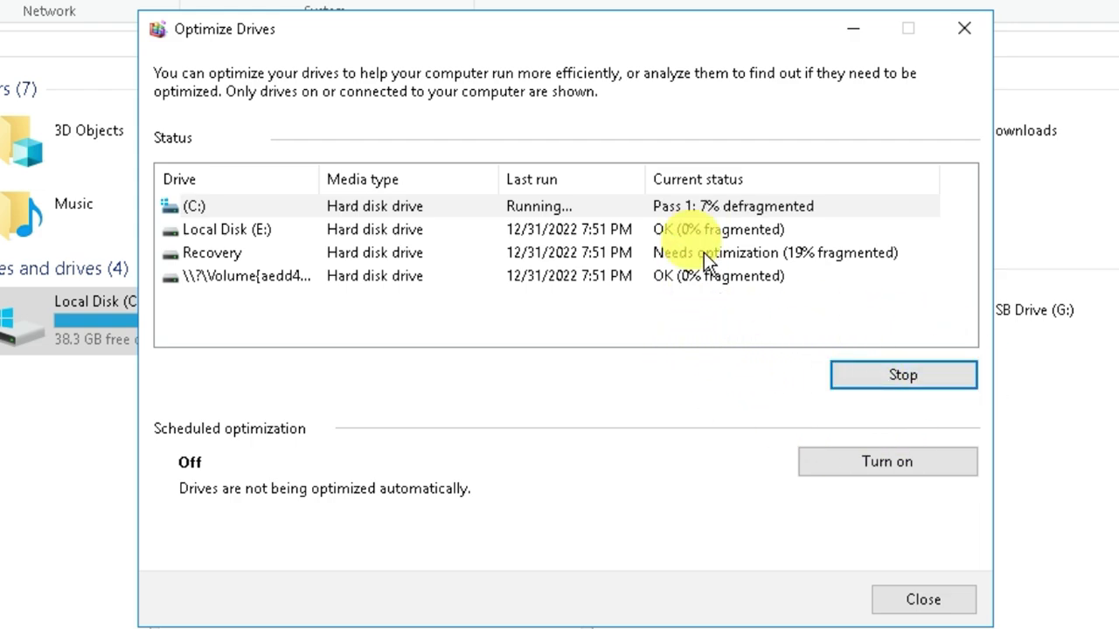
{"action": "left_click", "coordinate": [715, 211]}
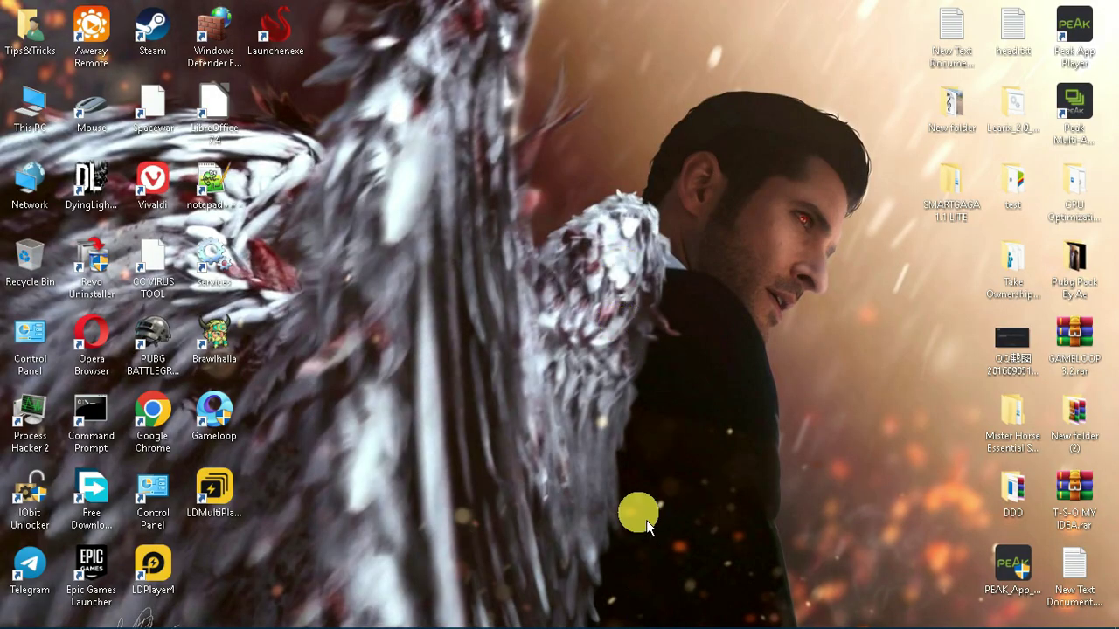
Open the desktop's display settings and check the available screen resolutions
{"action": "right_click", "coordinate": [607, 154]}
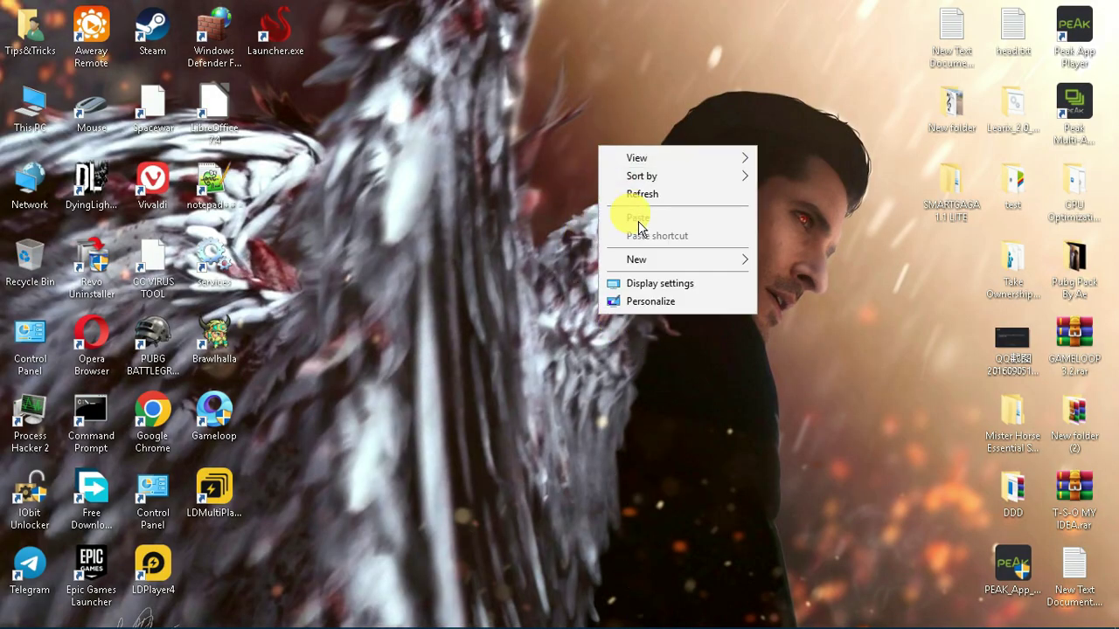
{"action": "left_click", "coordinate": [615, 285]}
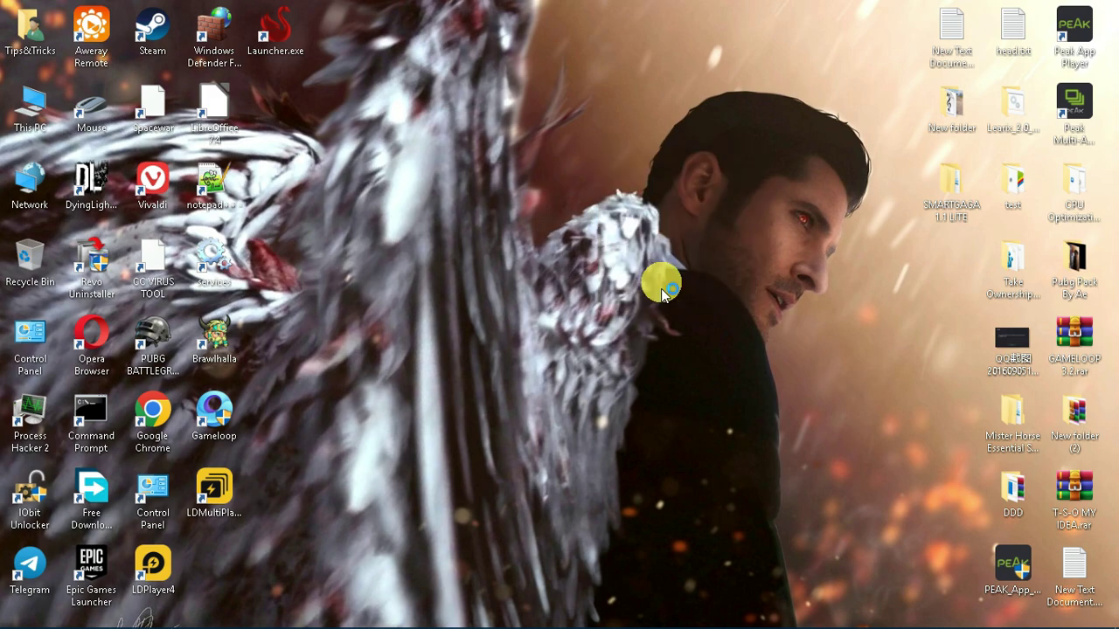
{"action": "scroll", "coordinate": [698, 437], "scroll_direction": "down", "scroll_amount": 3}
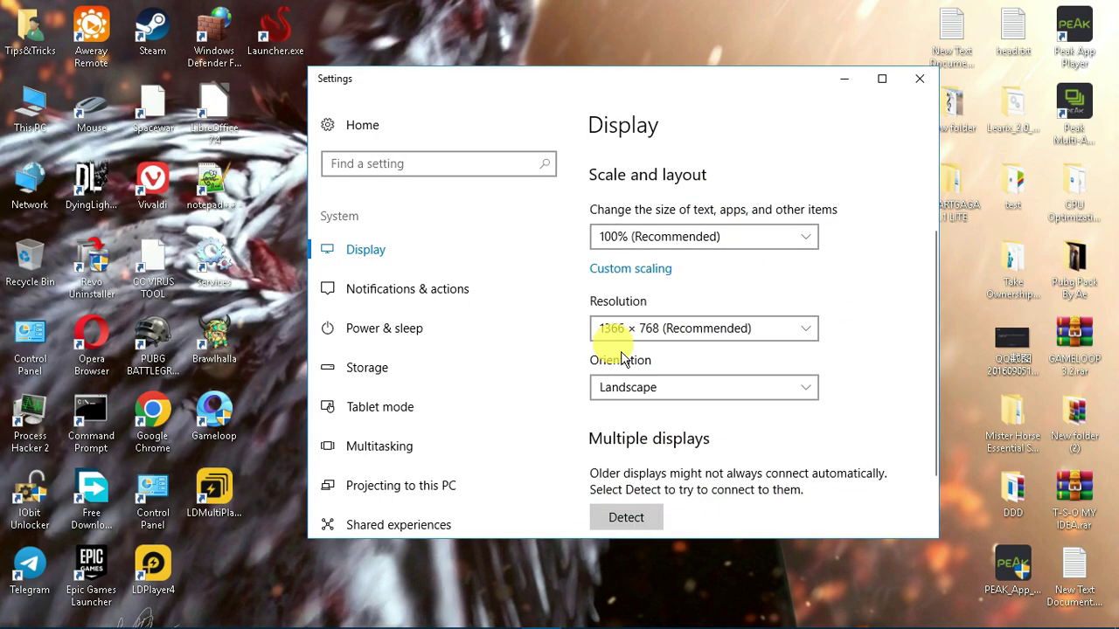
{"action": "left_click", "coordinate": [674, 331]}
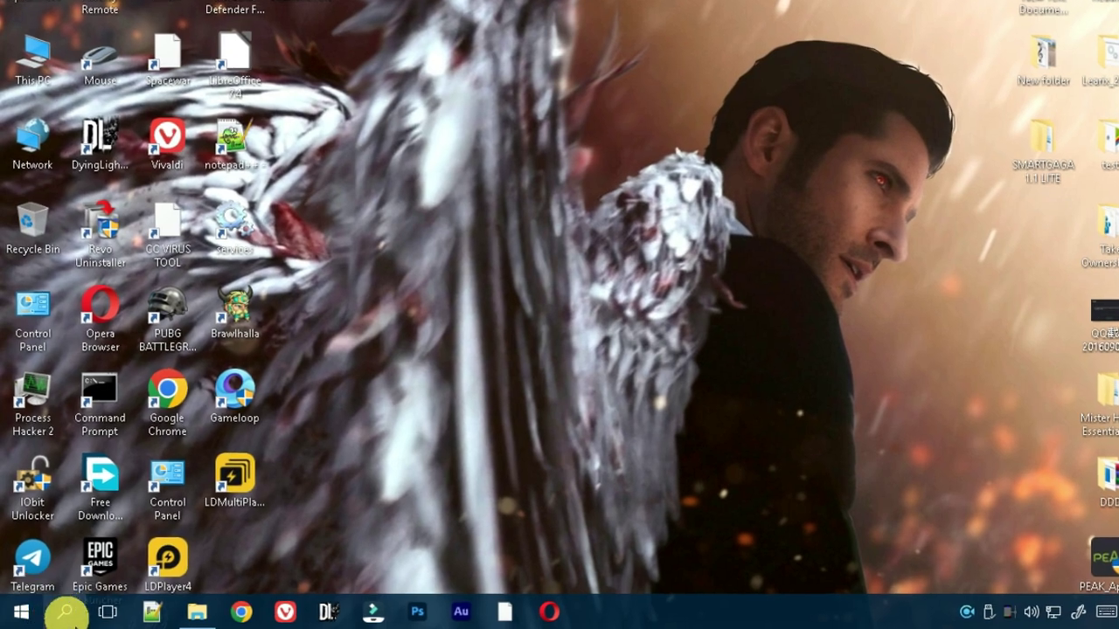
Open the Control Panel, show its items as small icons and go to Power Options
{"action": "left_click", "coordinate": [65, 615]}
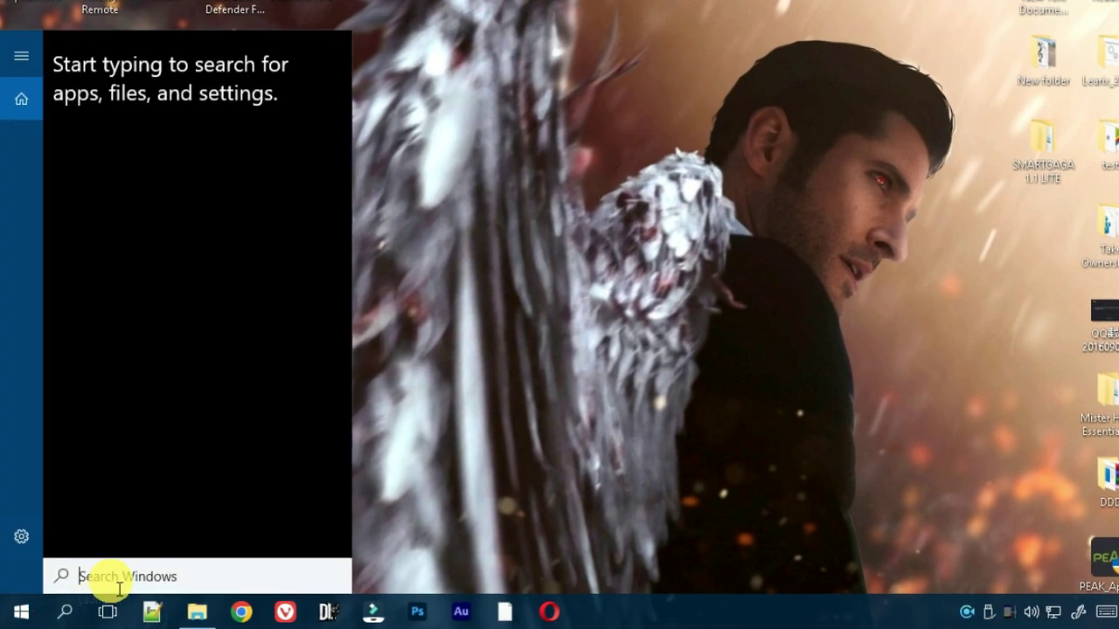
{"action": "type", "text": "con"}
{"action": "left_click", "coordinate": [122, 144]}
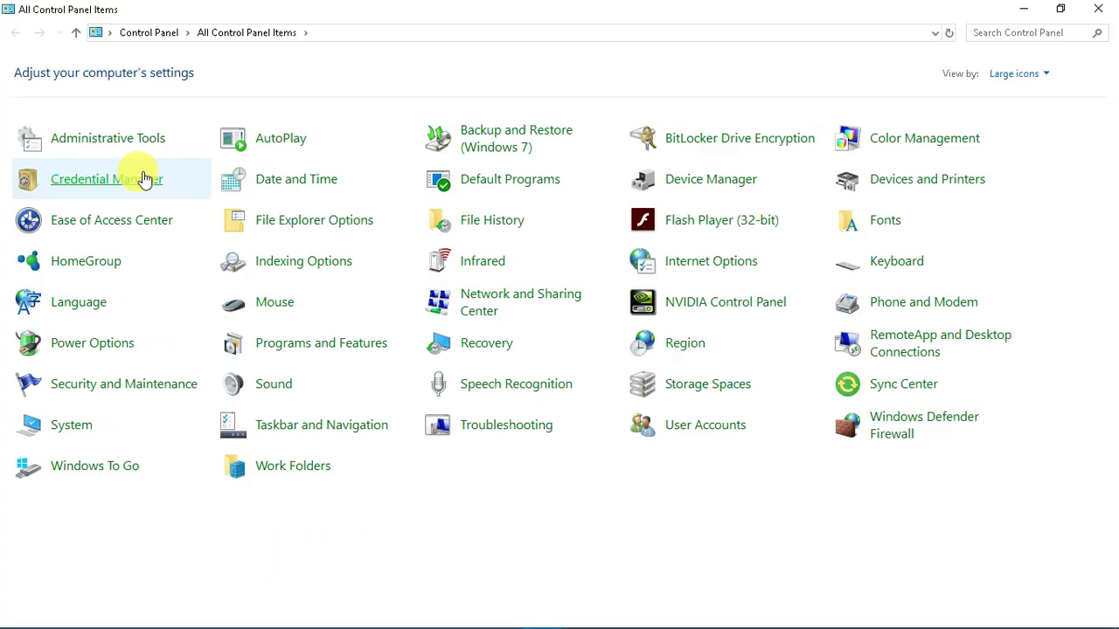
{"action": "left_click", "coordinate": [1014, 74]}
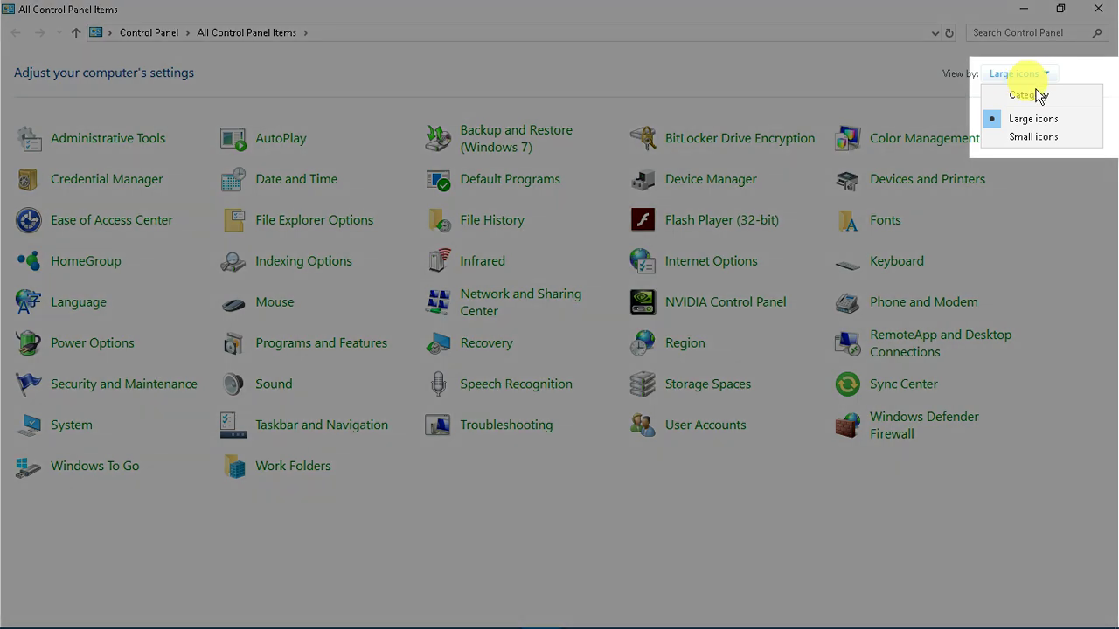
{"action": "left_click", "coordinate": [1025, 140]}
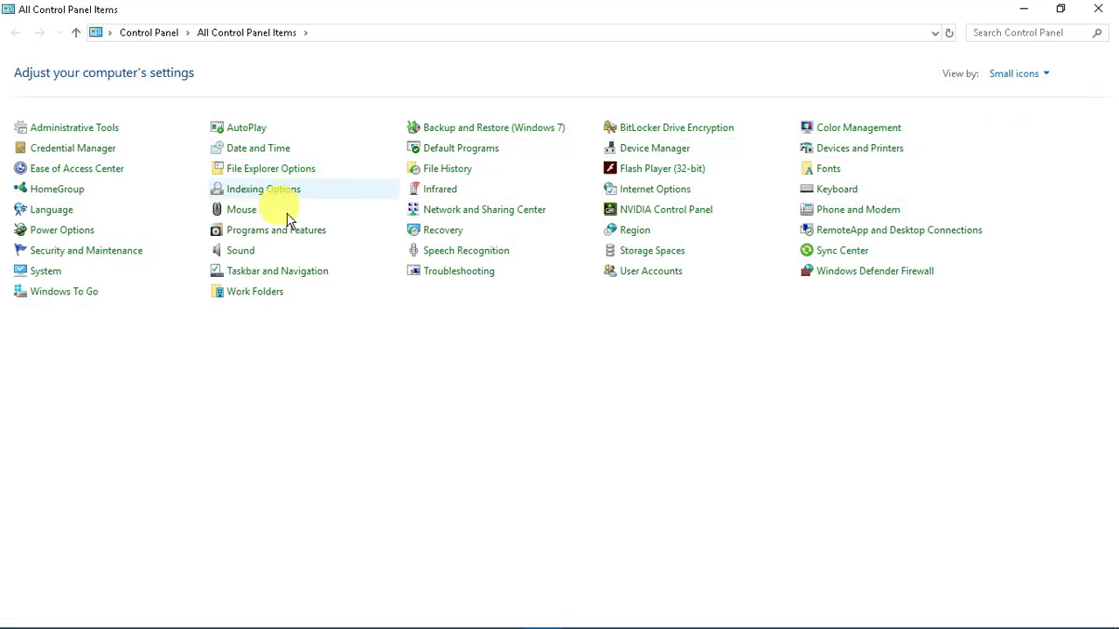
{"action": "left_click", "coordinate": [65, 232]}
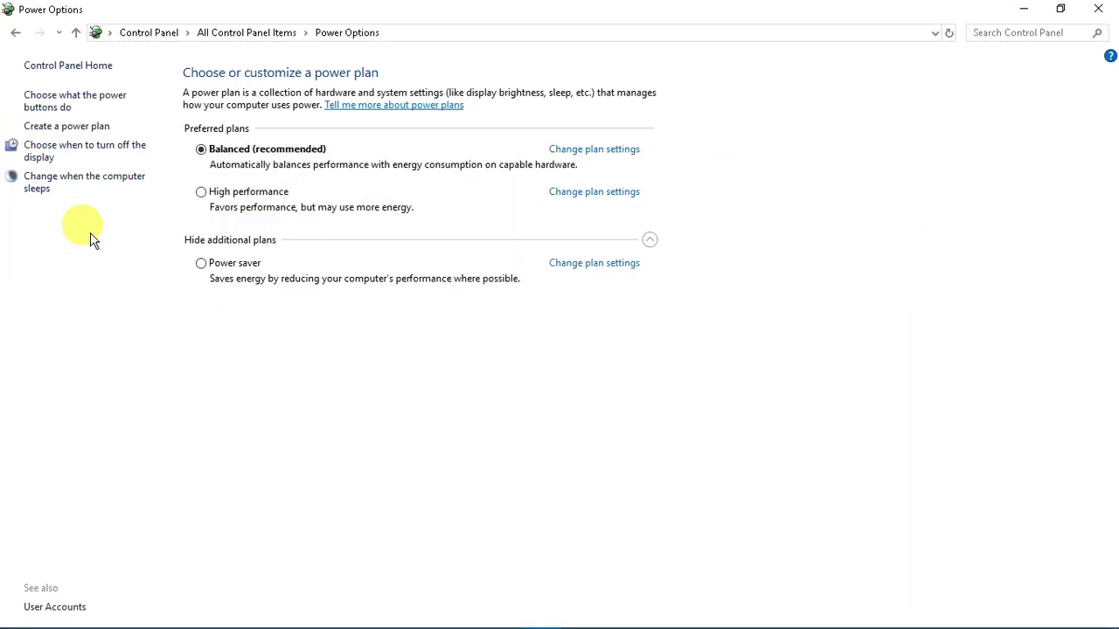
Start a new power plan based on High performance and name it "free fire lag fix"
{"action": "left_click", "coordinate": [70, 127]}
{"action": "left_click", "coordinate": [349, 219]}
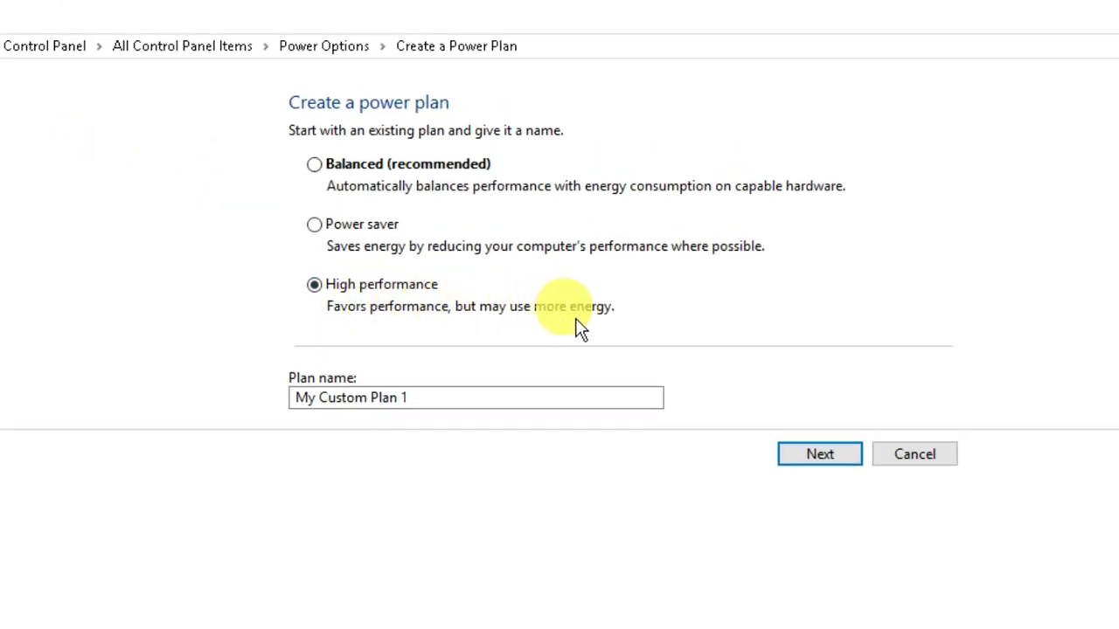
{"action": "left_click_drag", "start_coordinate": [327, 282], "coordinate": [446, 281]}
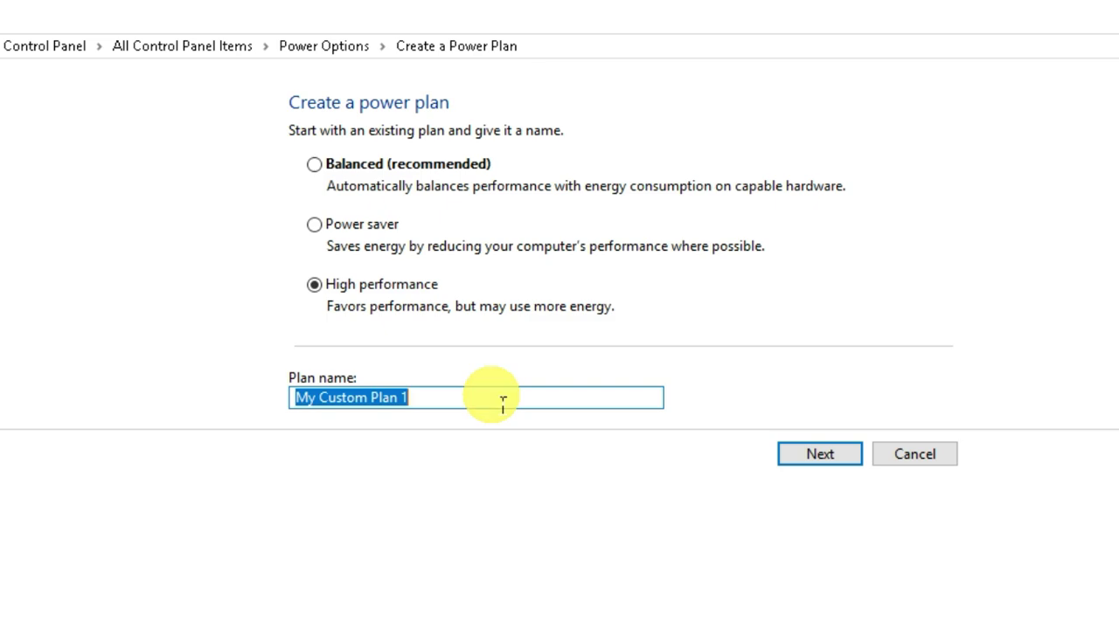
{"action": "type", "text": "free fire lag fix"}
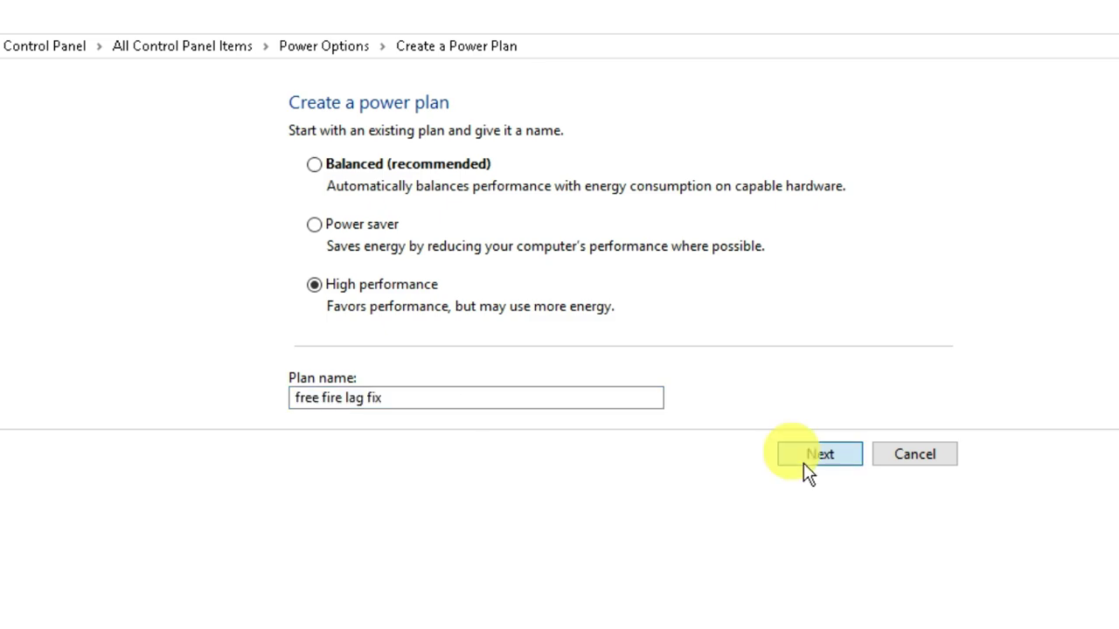
{"action": "left_click", "coordinate": [819, 454]}
Check the display turn-off times for the new power plan and create the plan
{"action": "left_click", "coordinate": [572, 185]}
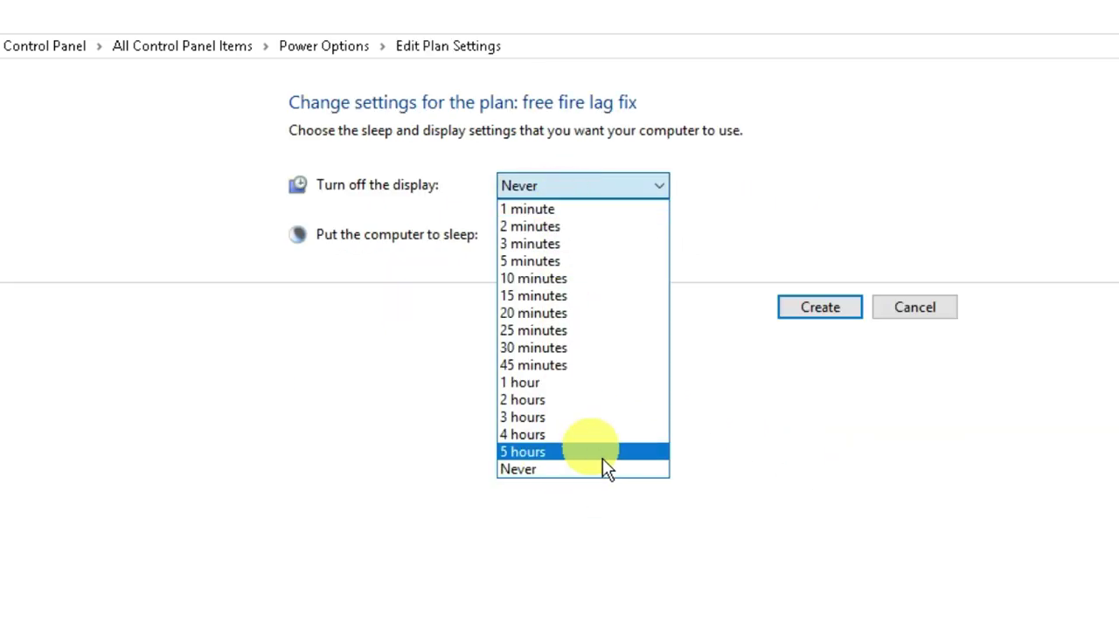
{"action": "left_click", "coordinate": [819, 315]}
{"action": "left_click", "coordinate": [820, 315]}
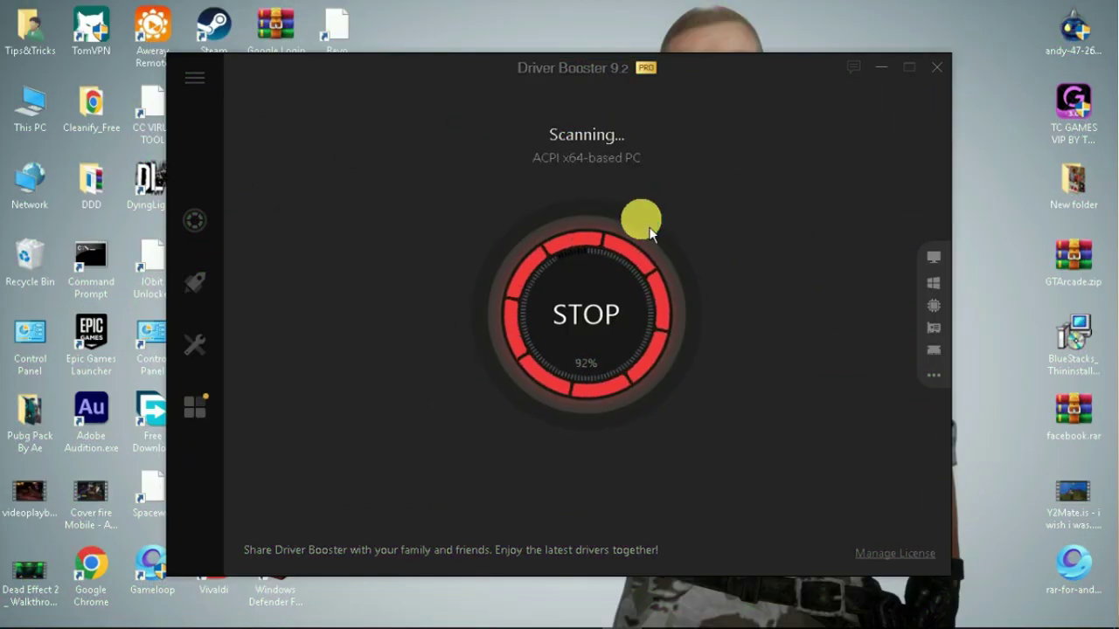
In Driver Booster, update the outdated drivers without enabling System Restore, and look through the remaining driver list
{"action": "left_click", "coordinate": [866, 131]}
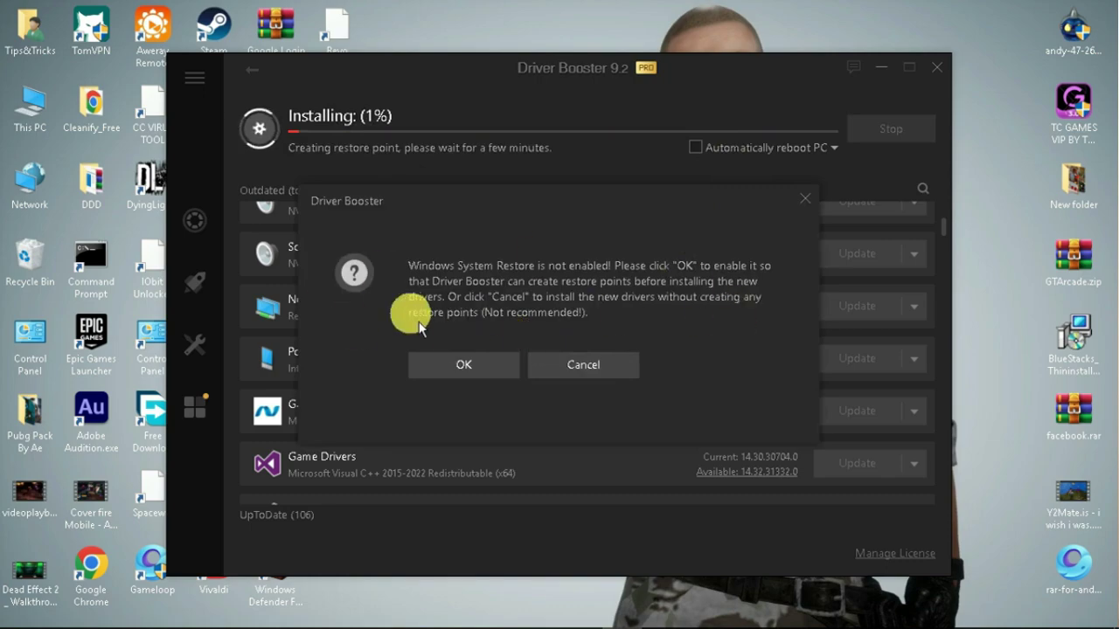
{"action": "left_click", "coordinate": [602, 367]}
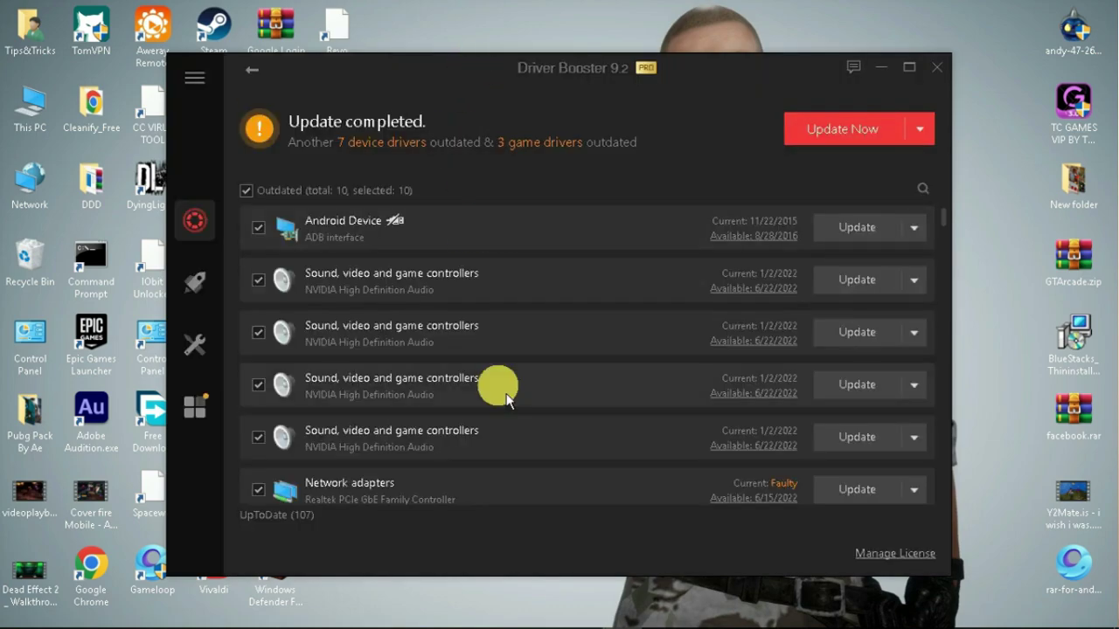
{"action": "scroll", "coordinate": [498, 387], "scroll_direction": "down", "scroll_amount": 3}
{"action": "scroll", "coordinate": [513, 347], "scroll_direction": "up", "scroll_amount": 1}
{"action": "scroll", "coordinate": [518, 357], "scroll_direction": "up", "scroll_amount": 3}
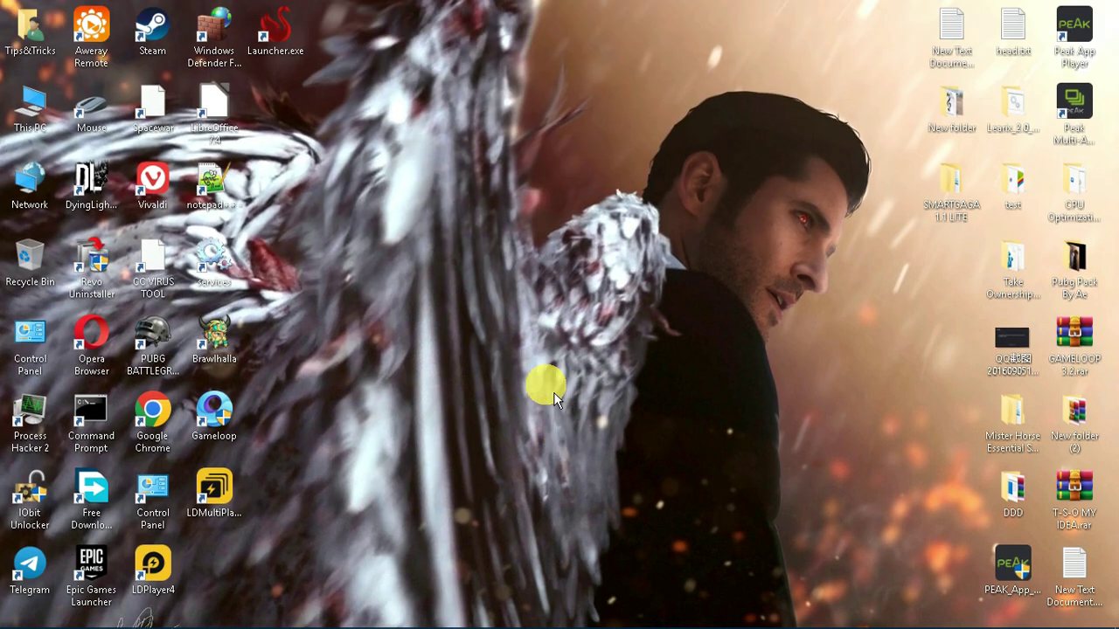
Open Windows Settings and maximize its window
{"action": "left_click", "coordinate": [18, 614]}
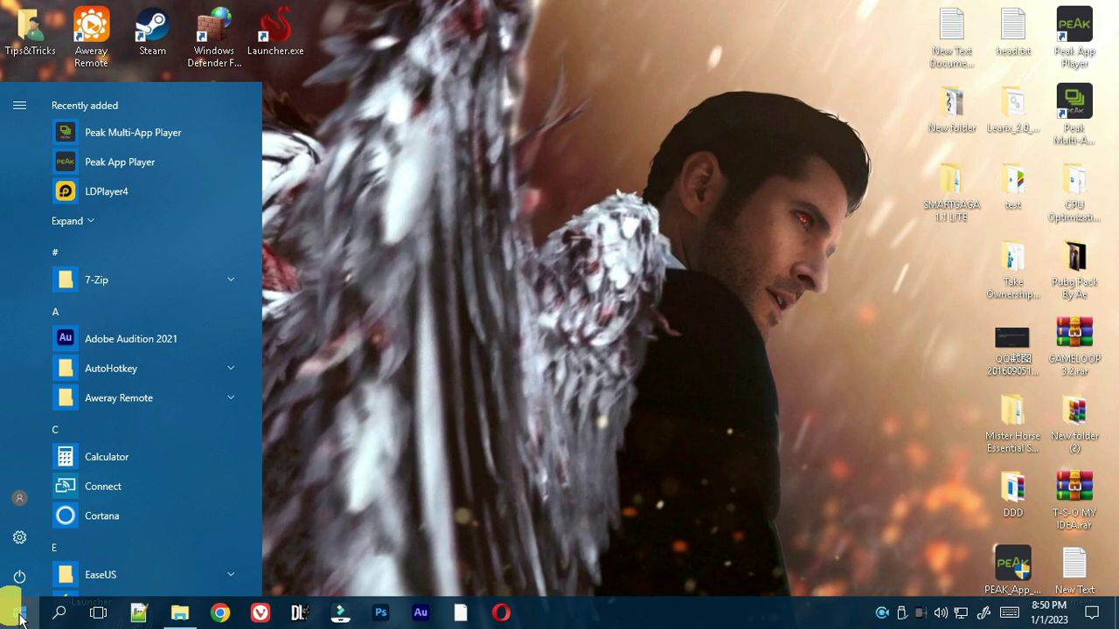
{"action": "left_click", "coordinate": [21, 547]}
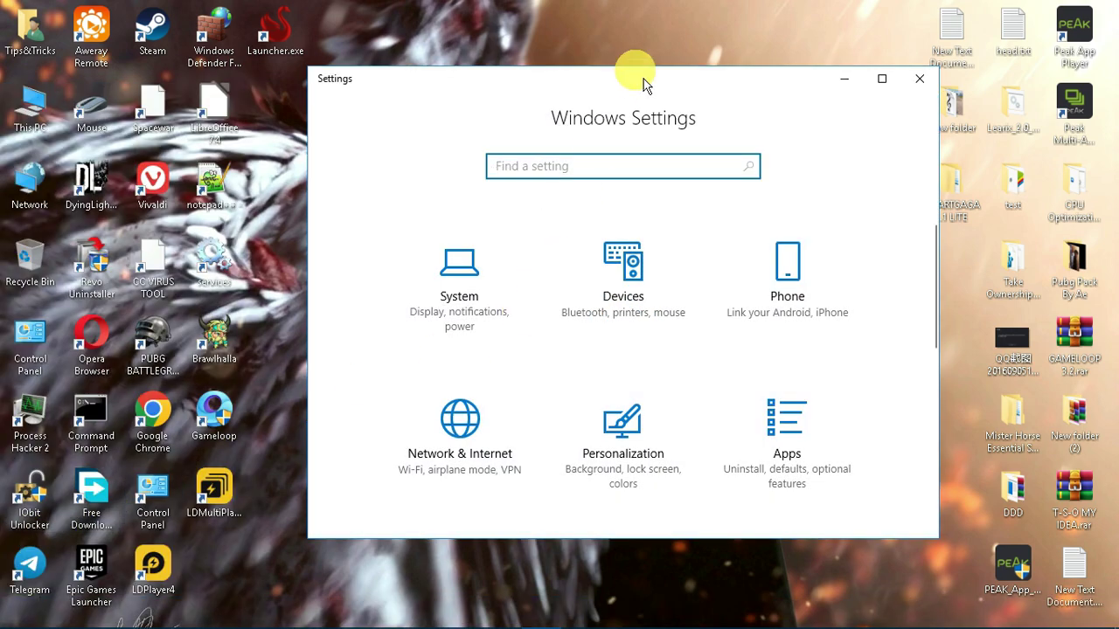
{"action": "double_click", "coordinate": [642, 83]}
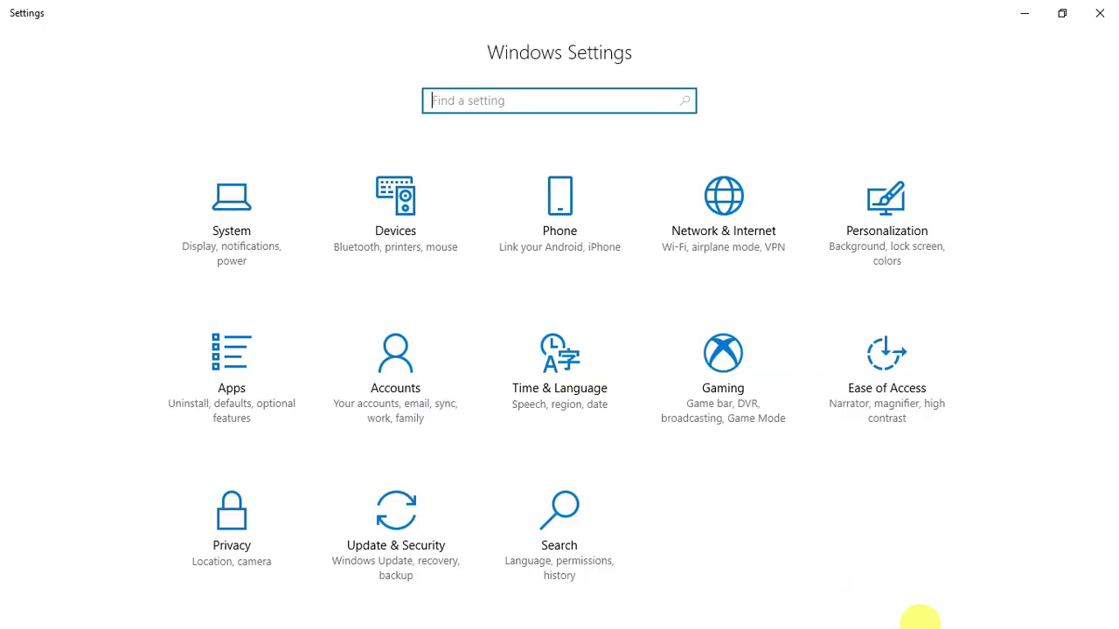
Review the System settings pages from Display and Notifications & actions through About, and return to the settings home
{"action": "left_click", "coordinate": [236, 253]}
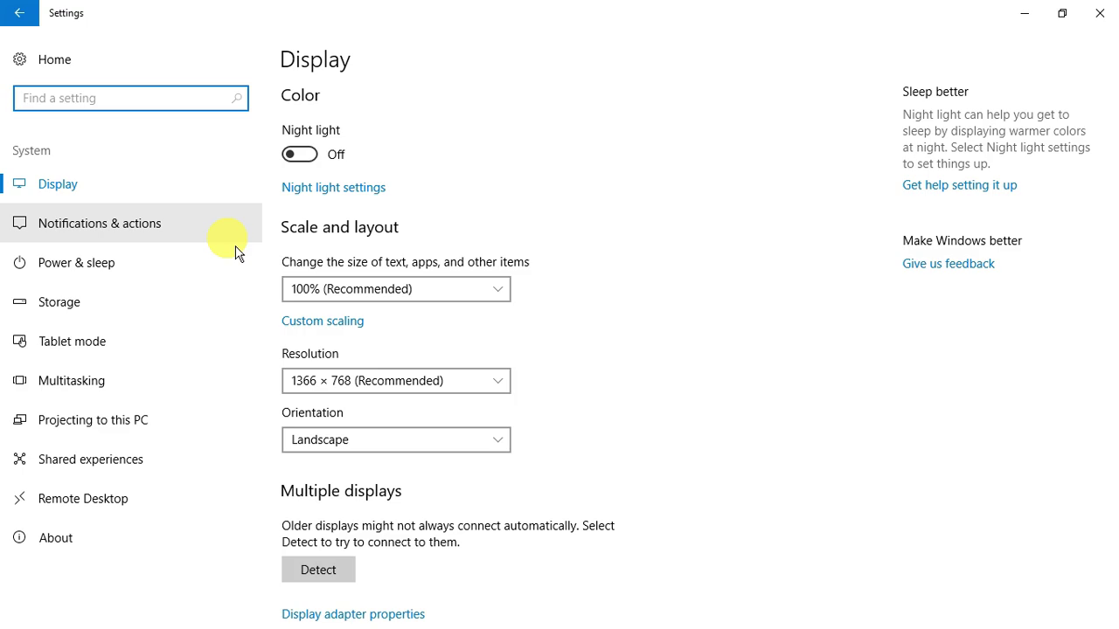
{"action": "scroll", "coordinate": [606, 382], "scroll_direction": "down", "scroll_amount": 1}
{"action": "scroll", "coordinate": [607, 382], "scroll_direction": "up", "scroll_amount": 1}
{"action": "left_click", "coordinate": [53, 225]}
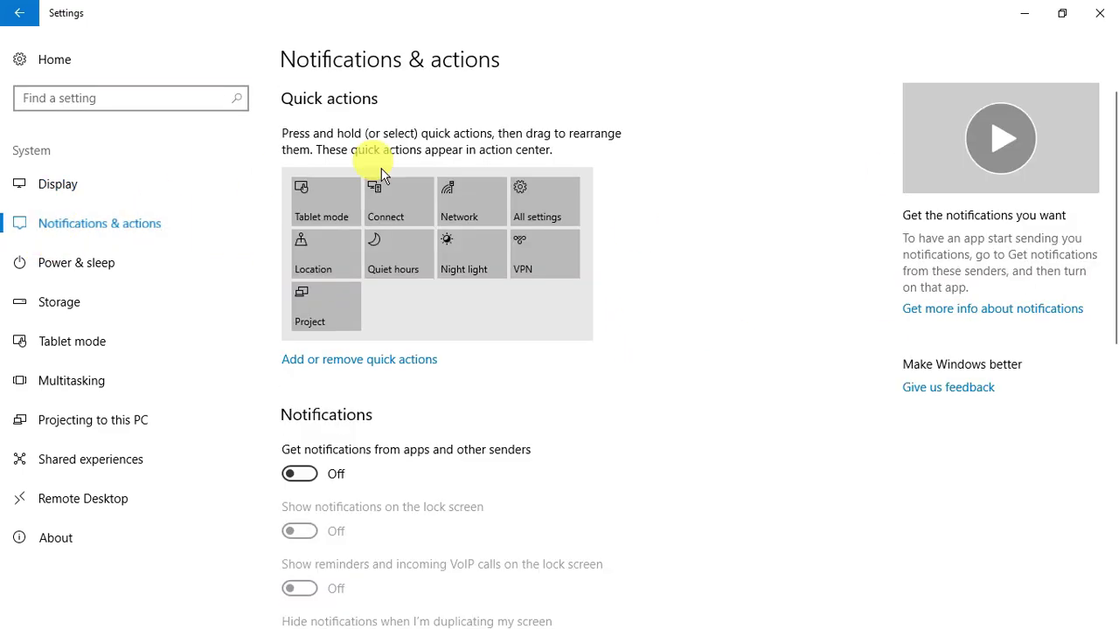
{"action": "left_click_drag", "start_coordinate": [1112, 236], "coordinate": [1110, 512]}
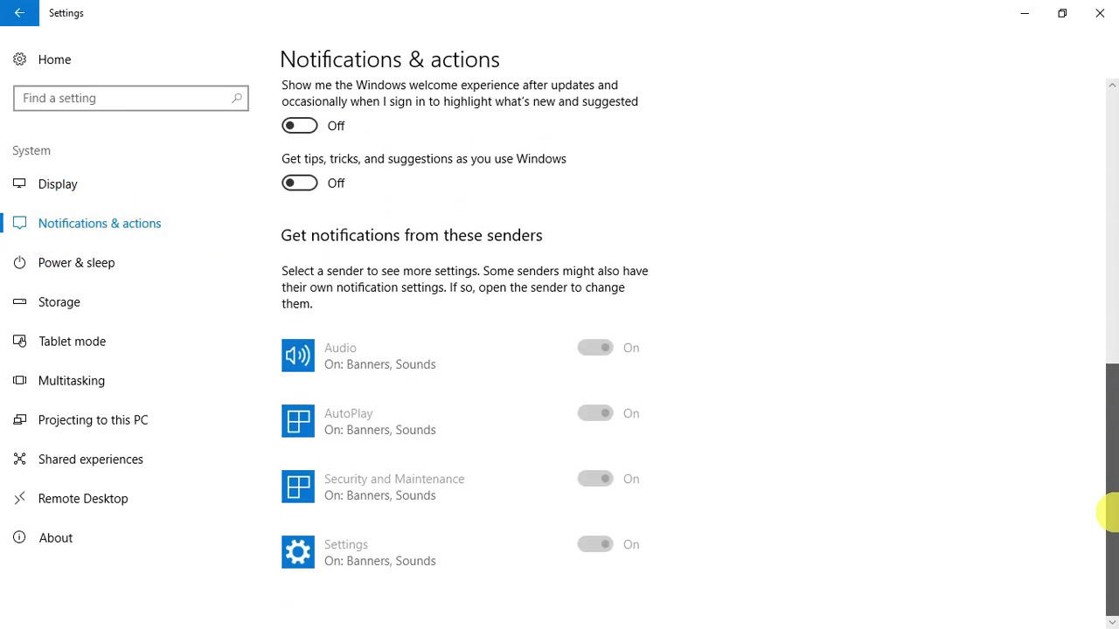
{"action": "left_click", "coordinate": [183, 273]}
{"action": "left_click", "coordinate": [172, 315]}
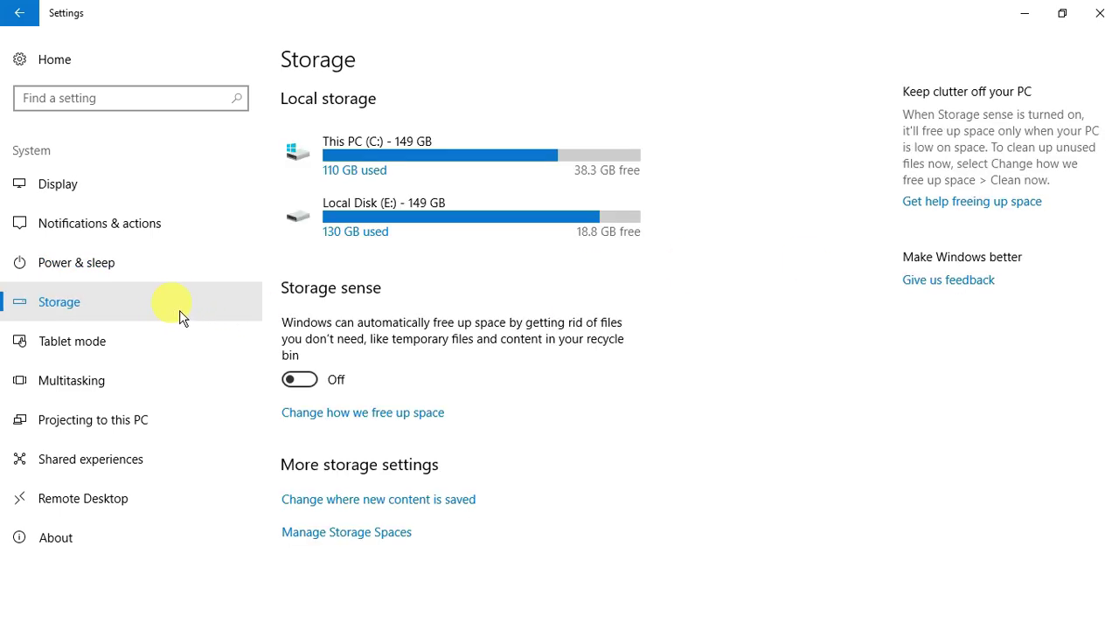
{"action": "left_click", "coordinate": [164, 351]}
{"action": "left_click", "coordinate": [159, 394]}
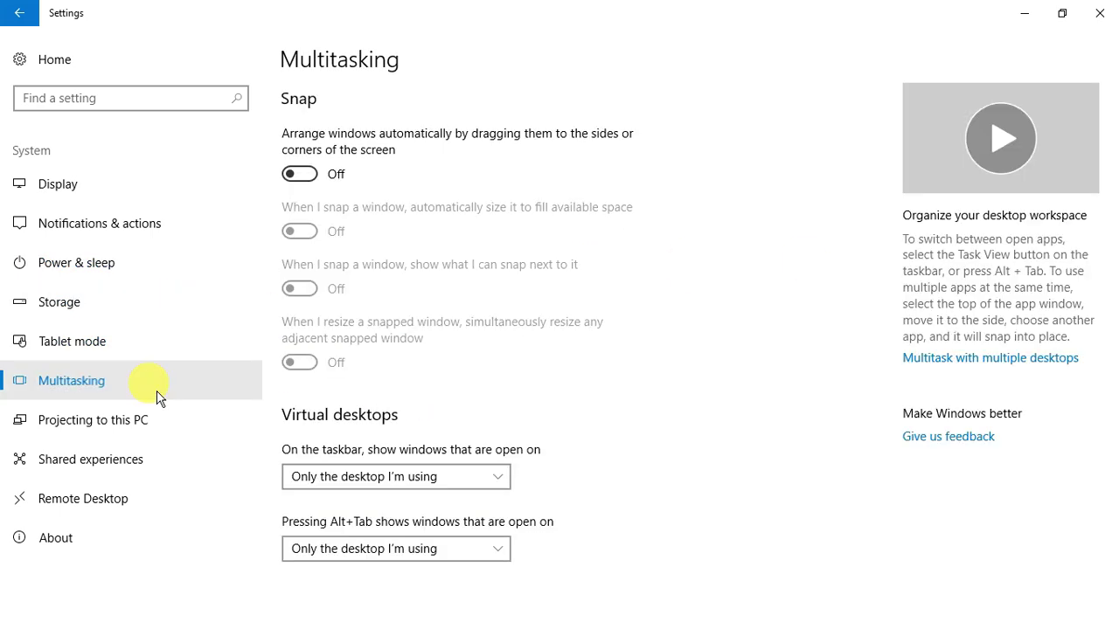
{"action": "left_click", "coordinate": [139, 423]}
{"action": "left_click", "coordinate": [154, 465]}
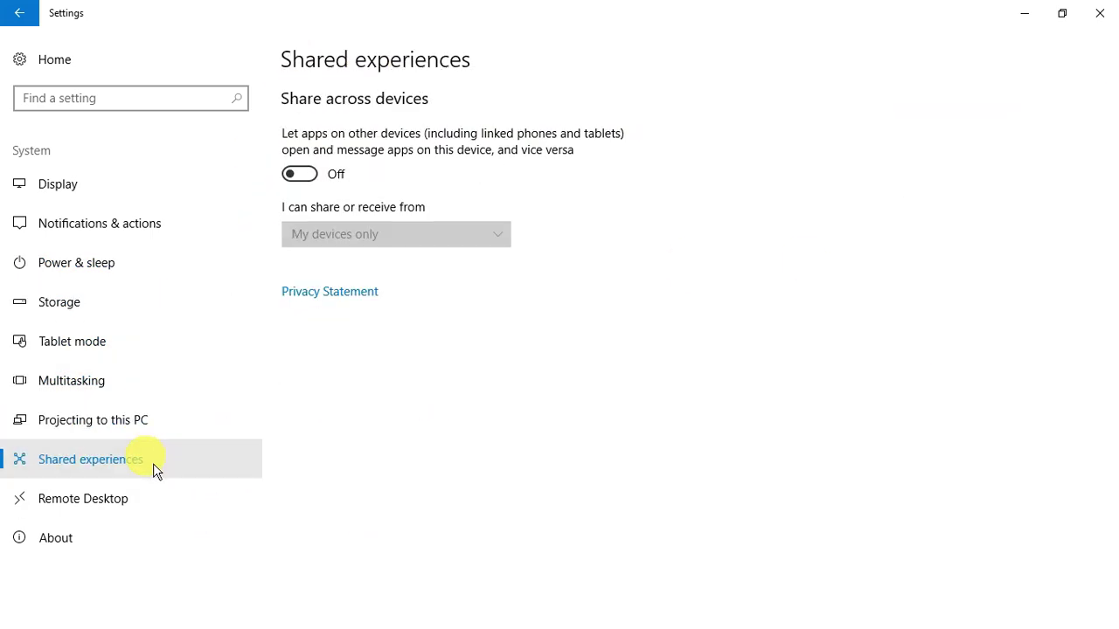
{"action": "left_click", "coordinate": [145, 505]}
{"action": "left_click", "coordinate": [128, 542]}
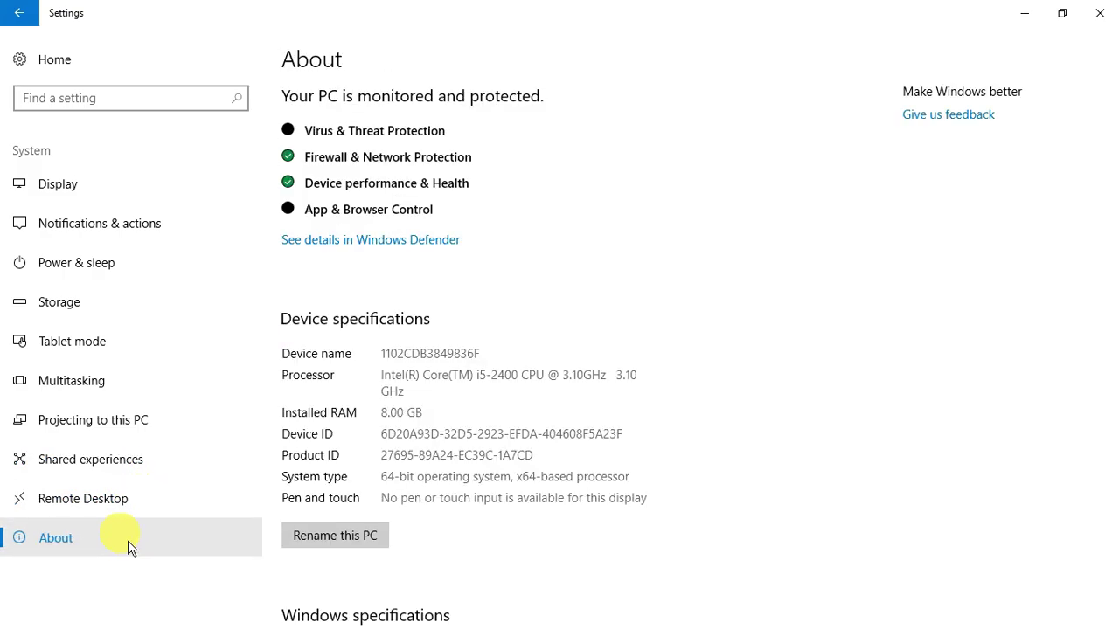
{"action": "left_click", "coordinate": [55, 60]}
Review the Devices settings pages from Bluetooth through USB, including Mouse and AutoPlay, and check the Phone settings
{"action": "left_click", "coordinate": [392, 200]}
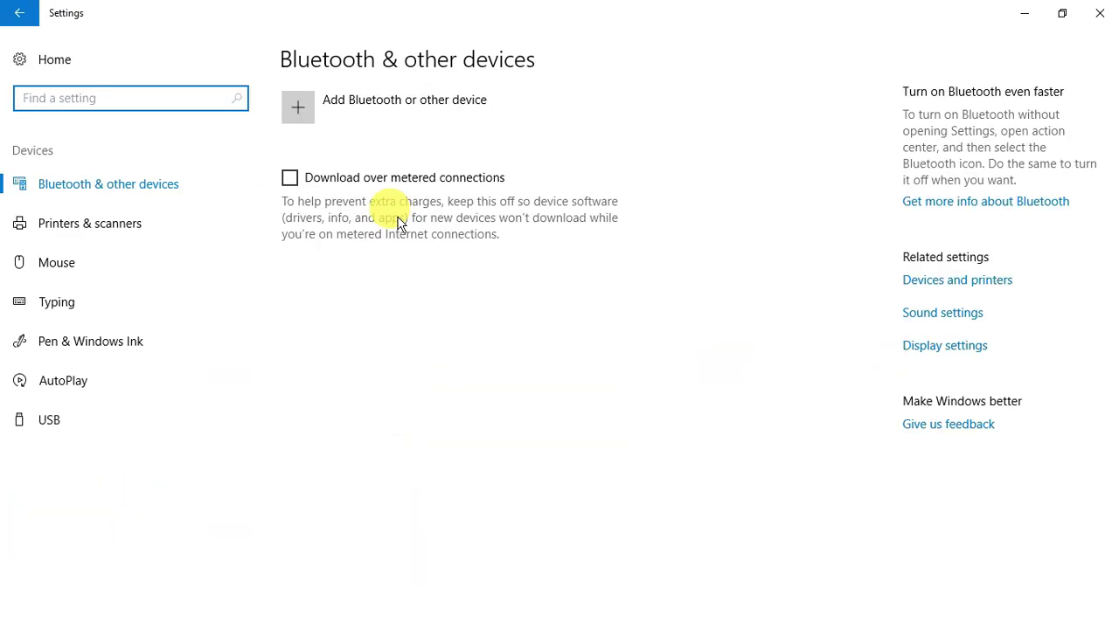
{"action": "left_click", "coordinate": [120, 242]}
{"action": "left_click", "coordinate": [118, 271]}
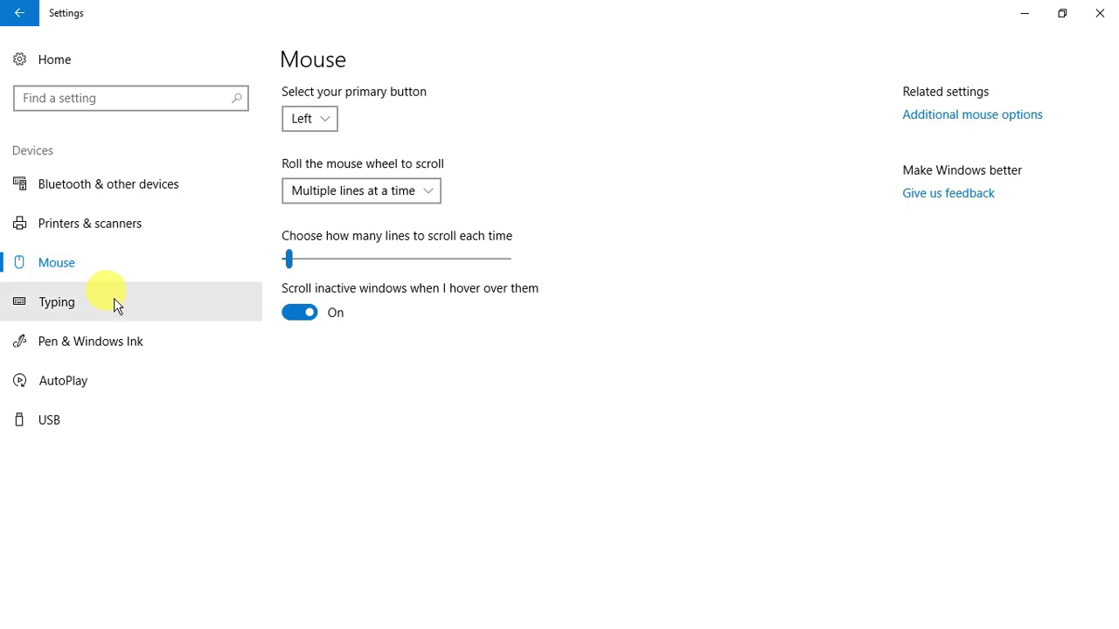
{"action": "left_click", "coordinate": [117, 305]}
{"action": "left_click", "coordinate": [116, 345]}
{"action": "left_click", "coordinate": [116, 374]}
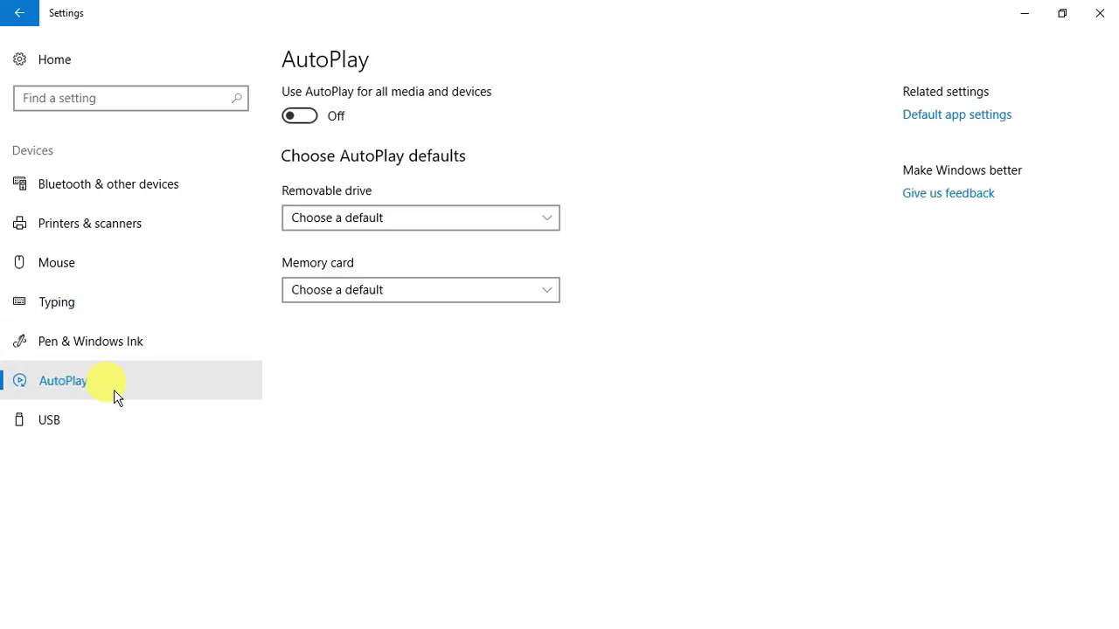
{"action": "left_click", "coordinate": [102, 428]}
{"action": "left_click", "coordinate": [12, 14]}
{"action": "left_click", "coordinate": [562, 235]}
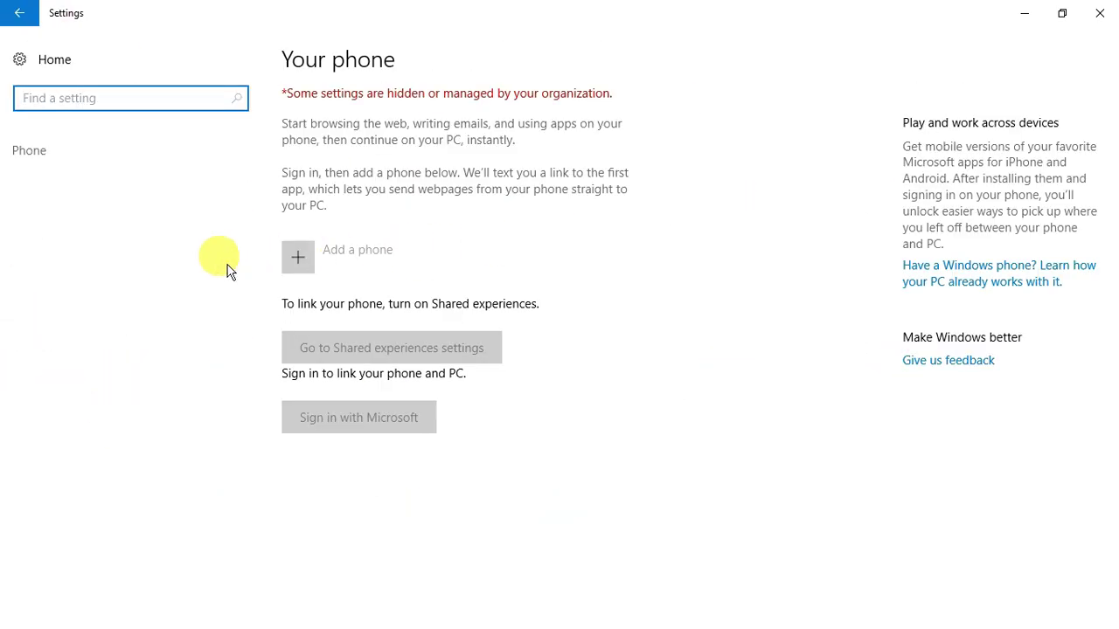
{"action": "left_click", "coordinate": [26, 18]}
Review the Network & Internet settings pages for Ethernet, Dial-up, VPN, Data usage and Proxy, and return to the settings home
{"action": "left_click", "coordinate": [741, 188]}
{"action": "left_click", "coordinate": [112, 236]}
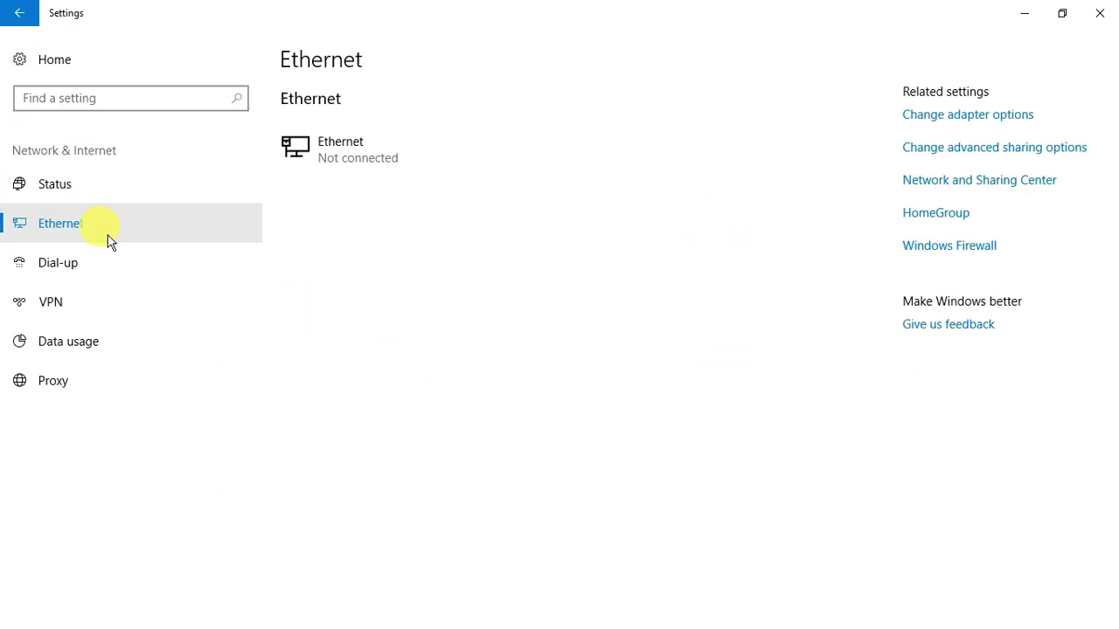
{"action": "left_click", "coordinate": [120, 274]}
{"action": "left_click", "coordinate": [120, 306]}
{"action": "left_click", "coordinate": [302, 324]}
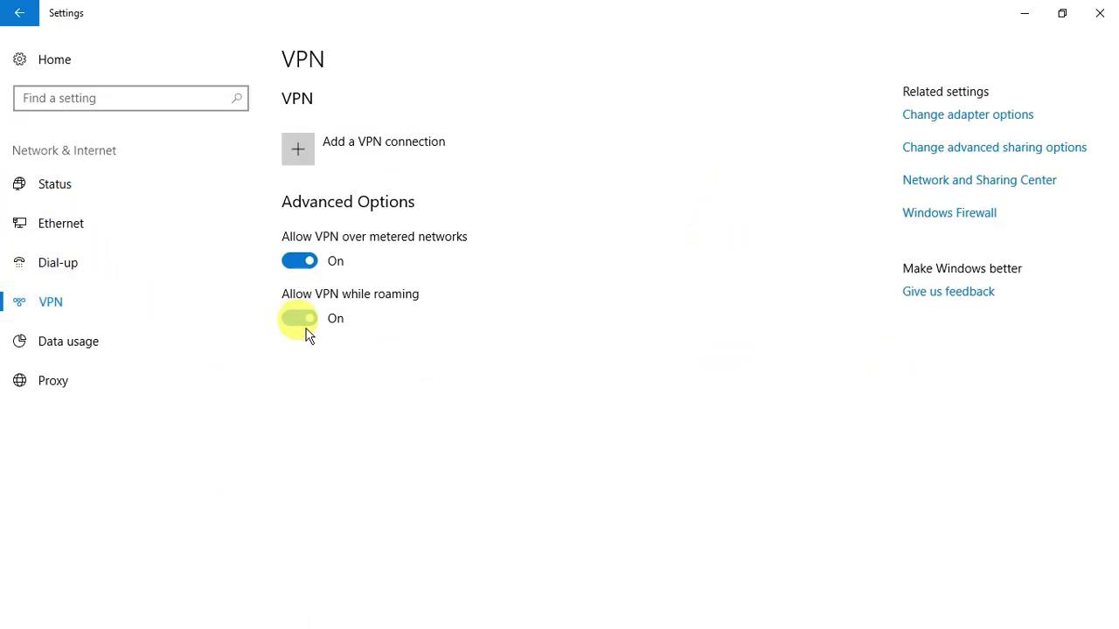
{"action": "left_click", "coordinate": [131, 339]}
{"action": "left_click", "coordinate": [128, 379]}
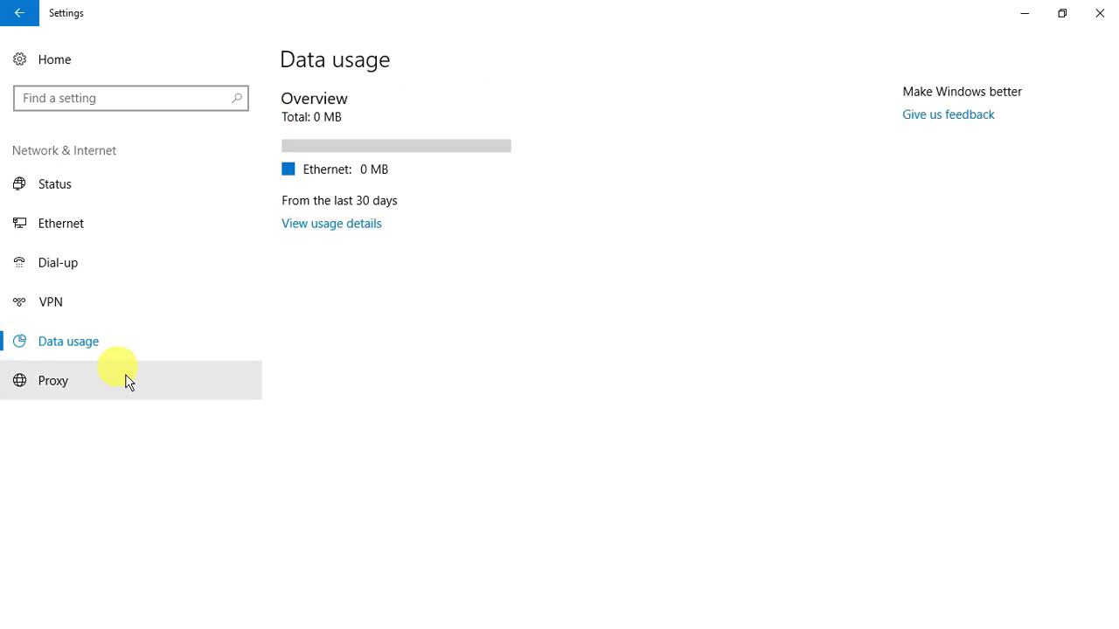
{"action": "scroll", "coordinate": [475, 450], "scroll_direction": "down", "scroll_amount": 4}
{"action": "left_click", "coordinate": [19, 12]}
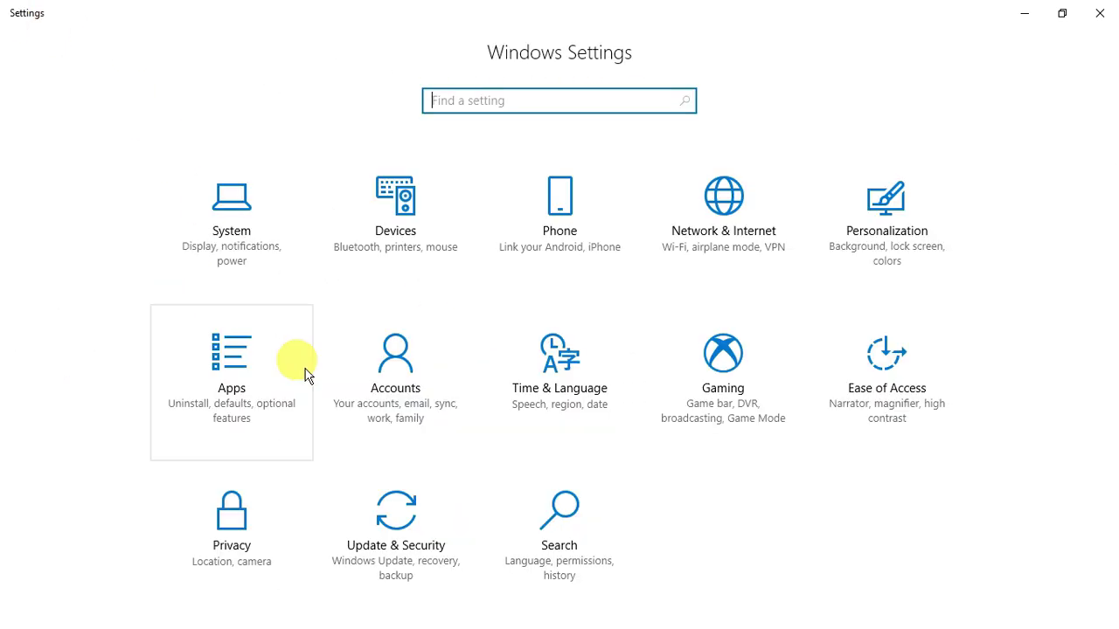
Review the Personalization settings pages for Colors, Lock screen, Themes, Start and Taskbar, and return to the settings home
{"action": "left_click", "coordinate": [864, 289]}
{"action": "left_click", "coordinate": [50, 229]}
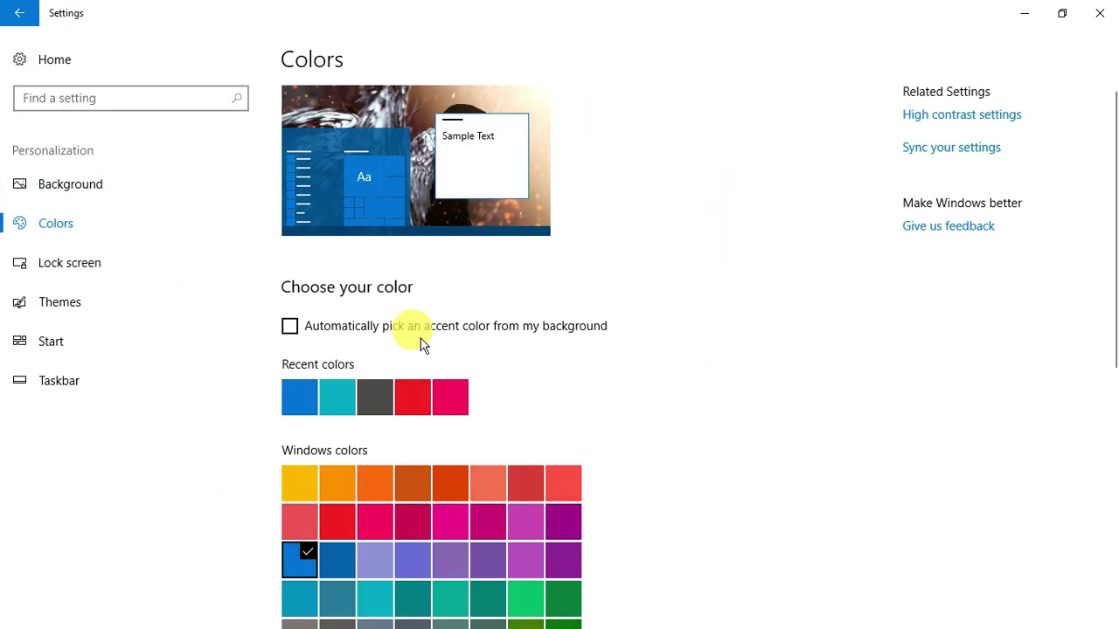
{"action": "scroll", "coordinate": [420, 349], "scroll_direction": "down", "scroll_amount": 6}
{"action": "left_click", "coordinate": [151, 282]}
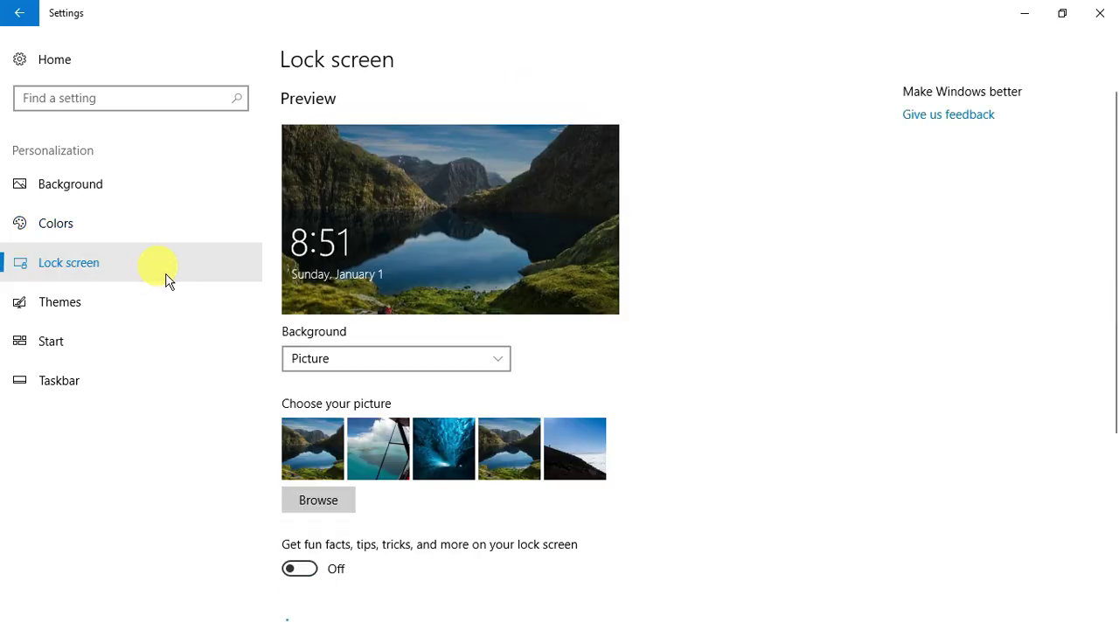
{"action": "scroll", "coordinate": [387, 402], "scroll_direction": "down", "scroll_amount": 3}
{"action": "left_click", "coordinate": [154, 308]}
{"action": "scroll", "coordinate": [332, 359], "scroll_direction": "down", "scroll_amount": 1}
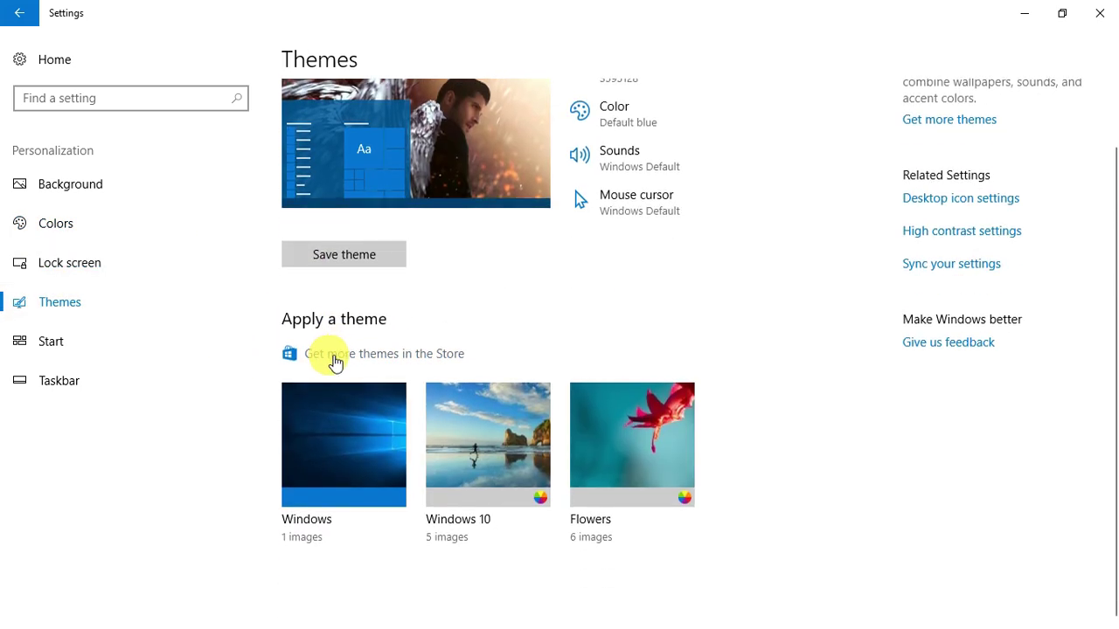
{"action": "left_click", "coordinate": [162, 350]}
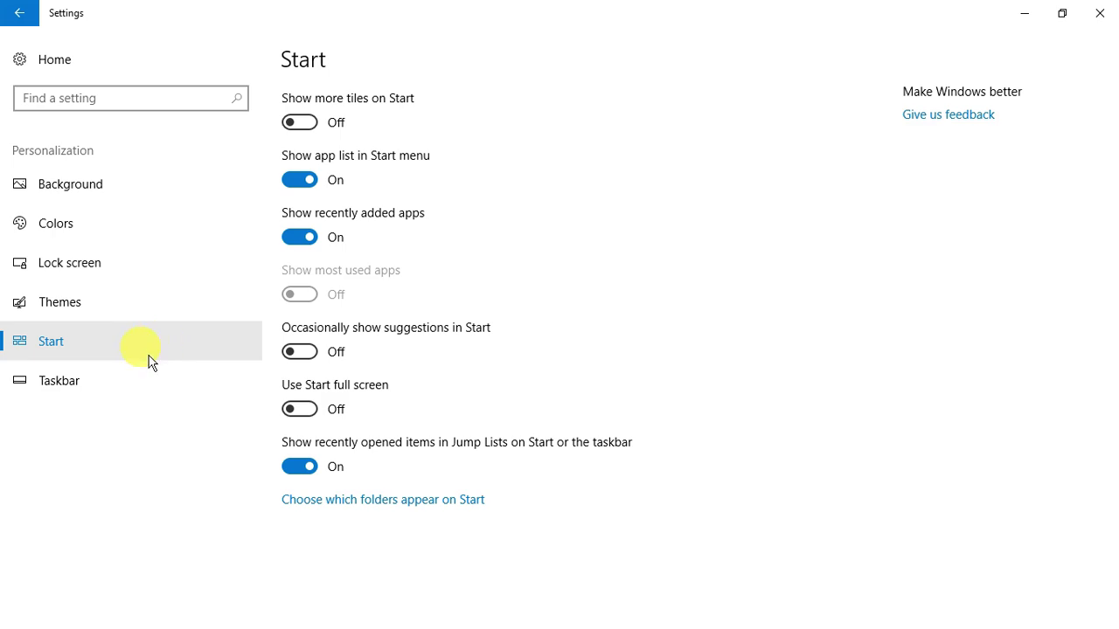
{"action": "left_click", "coordinate": [145, 391]}
{"action": "left_click", "coordinate": [19, 12]}
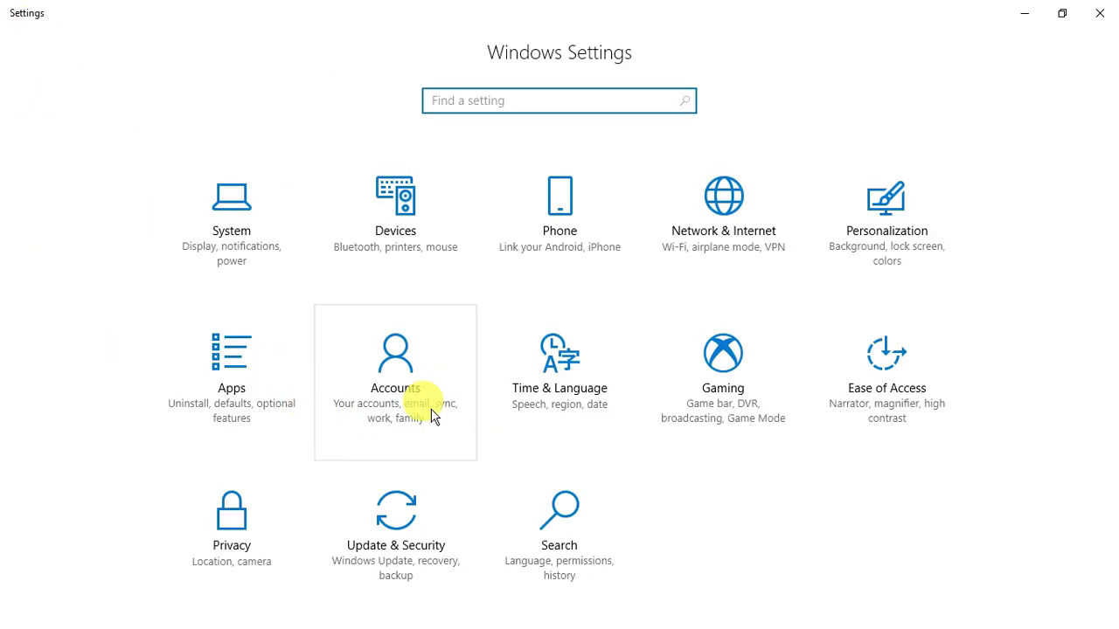
Check the Apps & features and Default apps pages, and delete all downloaded offline maps
{"action": "left_click", "coordinate": [233, 352]}
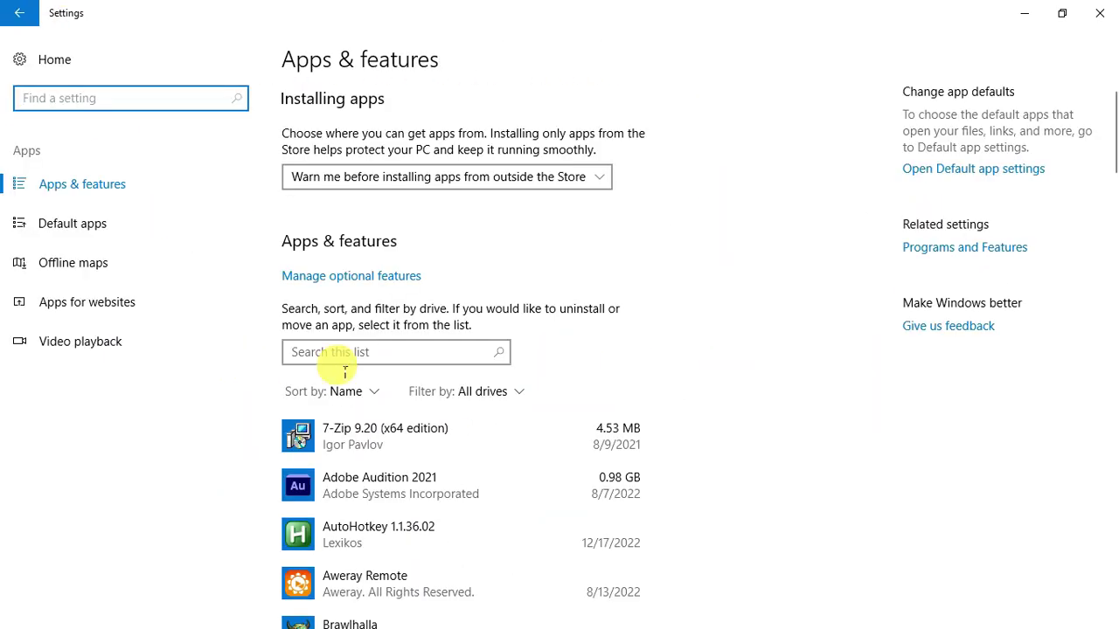
{"action": "left_click", "coordinate": [83, 227]}
{"action": "left_click", "coordinate": [107, 273]}
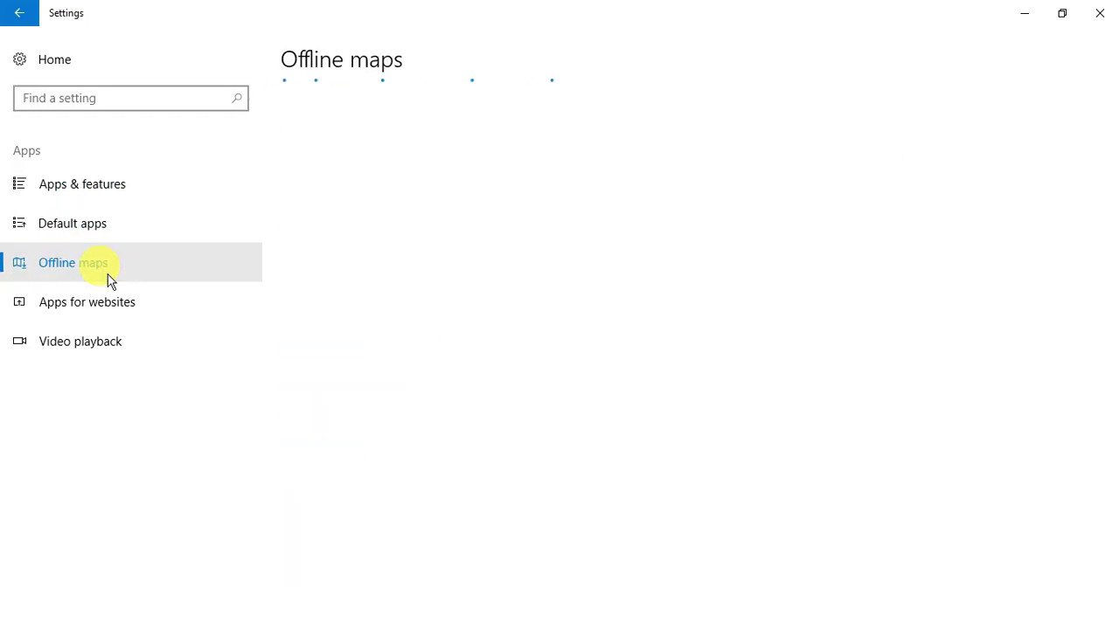
{"action": "left_click", "coordinate": [374, 300]}
{"action": "left_click", "coordinate": [404, 258]}
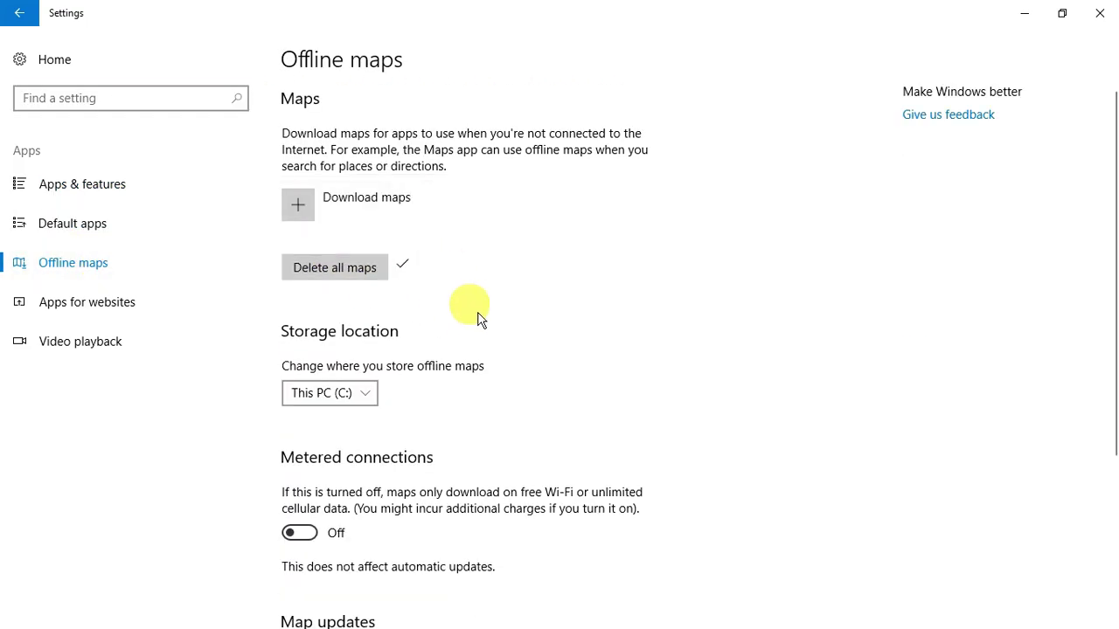
Review the remaining Offline maps options, Apps for websites and Video playback, and return to the settings home
{"action": "scroll", "coordinate": [479, 319], "scroll_direction": "down", "scroll_amount": 3}
{"action": "left_click", "coordinate": [175, 321]}
{"action": "left_click", "coordinate": [170, 342]}
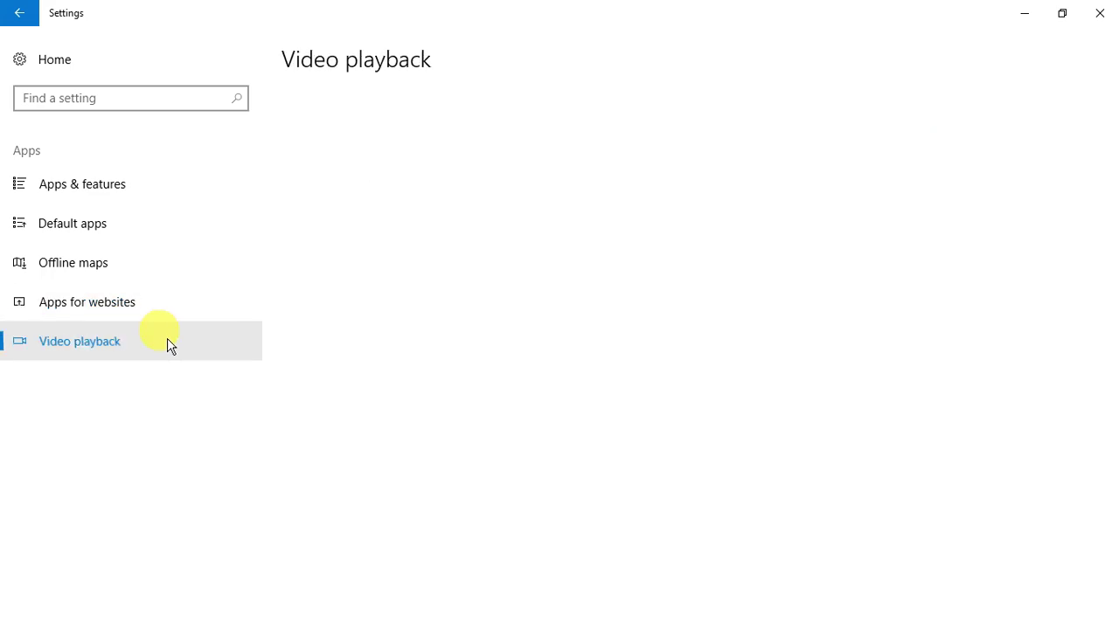
{"action": "left_click", "coordinate": [27, 18]}
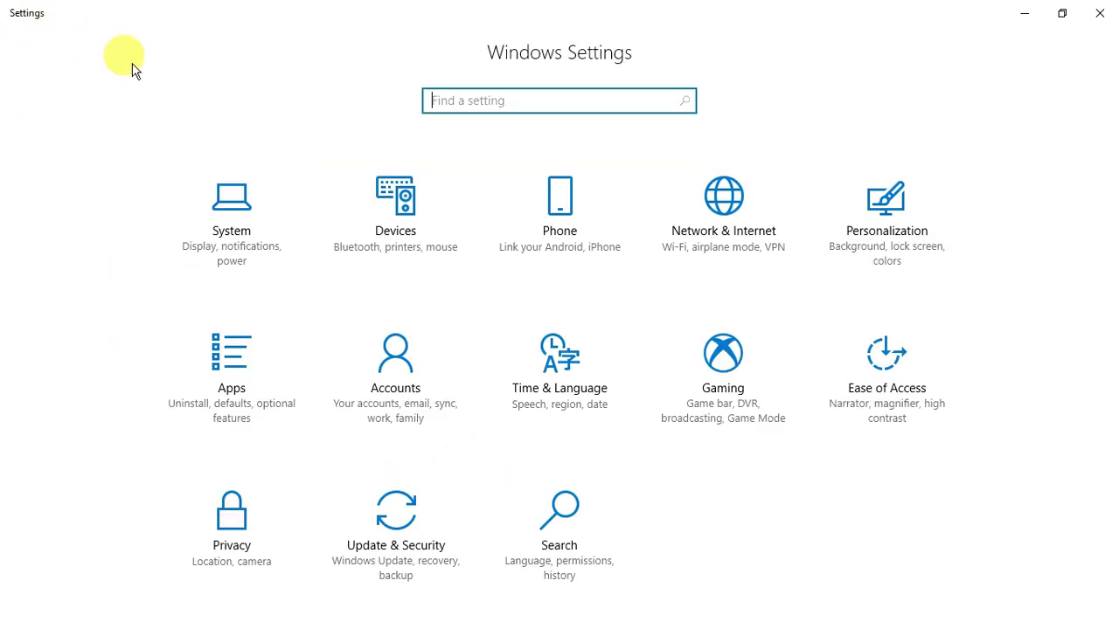
Review the Accounts settings pages from Email & app accounts through Sync your settings, and return to the settings home
{"action": "left_click", "coordinate": [398, 372]}
{"action": "left_click", "coordinate": [175, 232]}
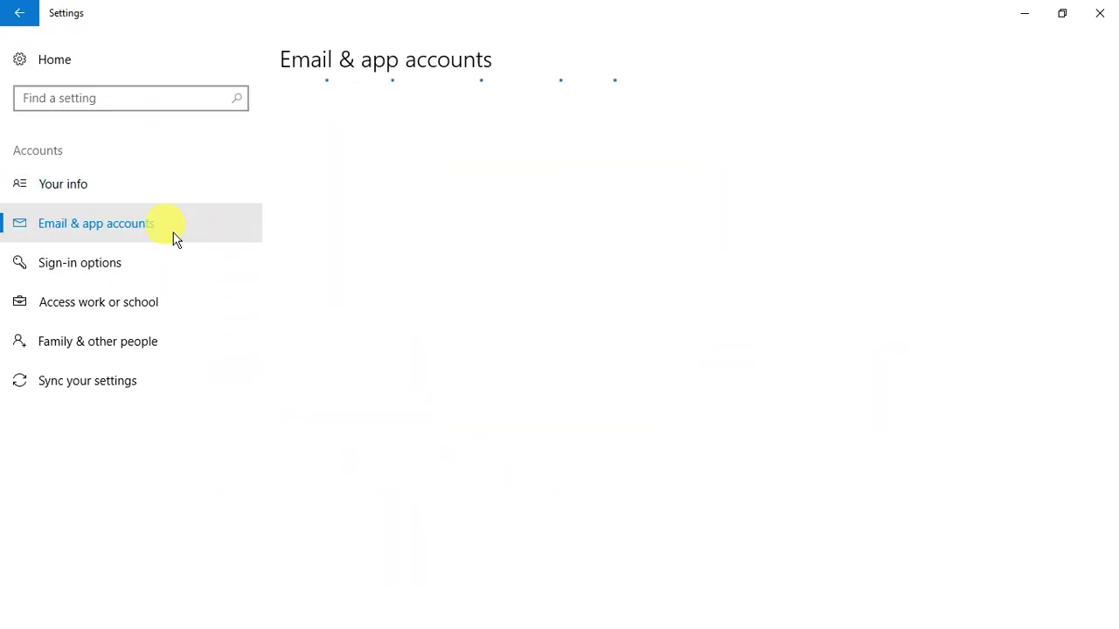
{"action": "left_click", "coordinate": [161, 274]}
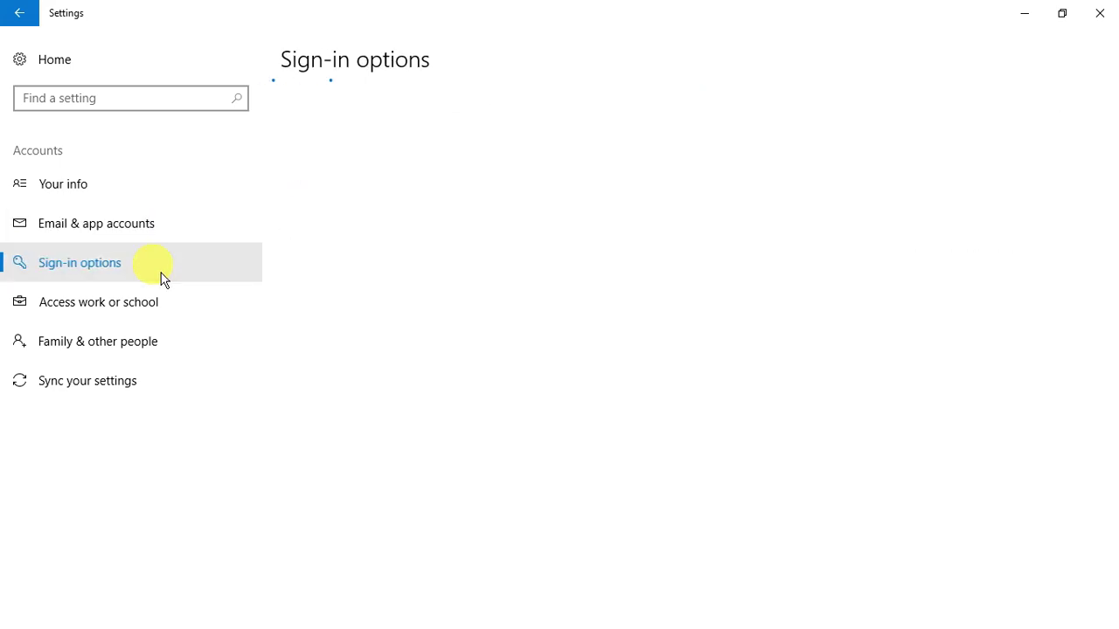
{"action": "scroll", "coordinate": [475, 388], "scroll_direction": "down", "scroll_amount": 10}
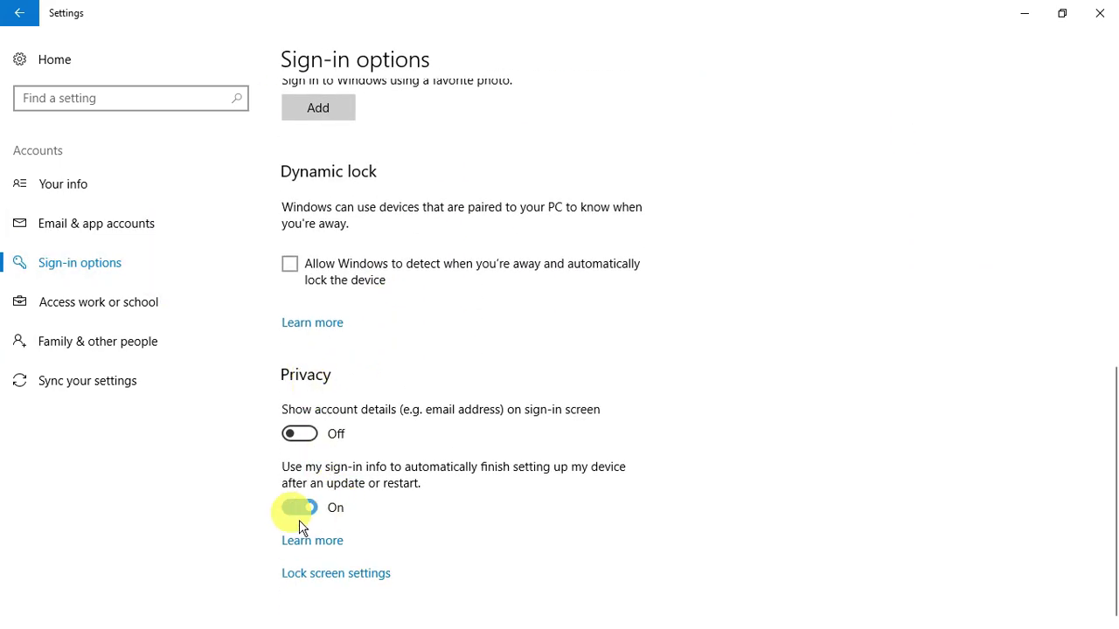
{"action": "left_click", "coordinate": [169, 316]}
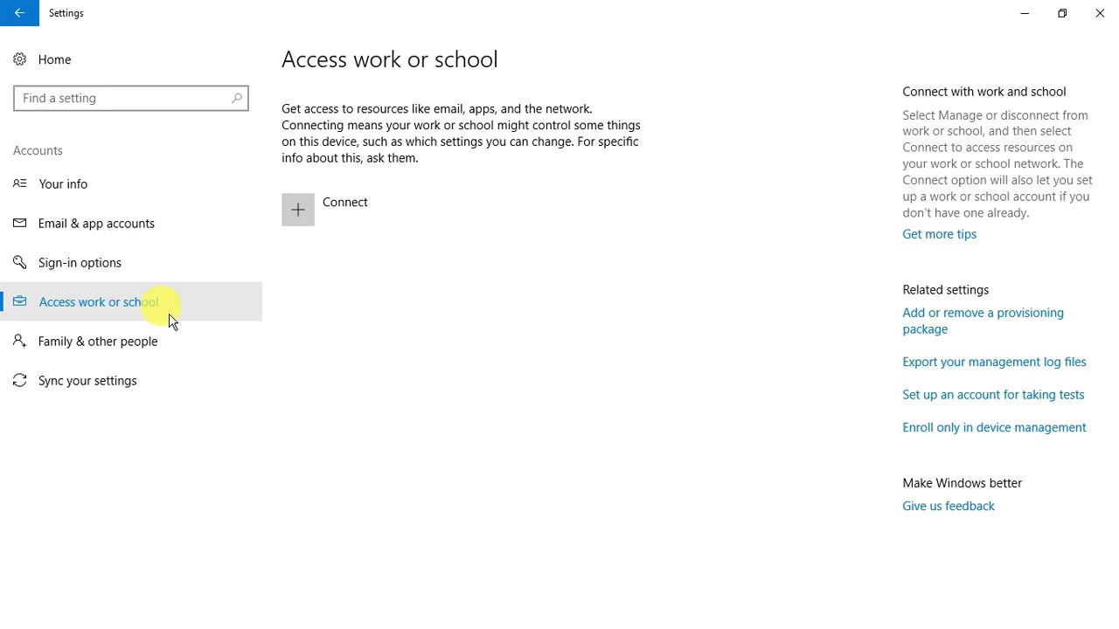
{"action": "left_click", "coordinate": [174, 343]}
{"action": "left_click", "coordinate": [151, 386]}
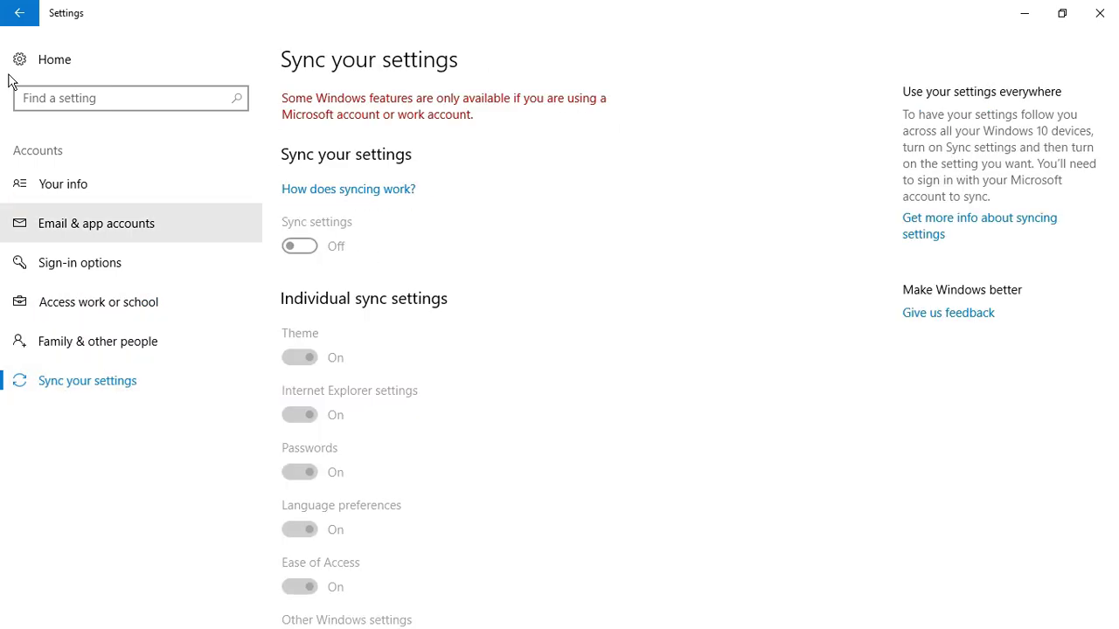
{"action": "left_click", "coordinate": [21, 24]}
Review the Time & Language settings pages for Date & time, Region & language and Speech, and return to the settings home
{"action": "left_click", "coordinate": [587, 411]}
{"action": "scroll", "coordinate": [550, 393], "scroll_direction": "down", "scroll_amount": 2}
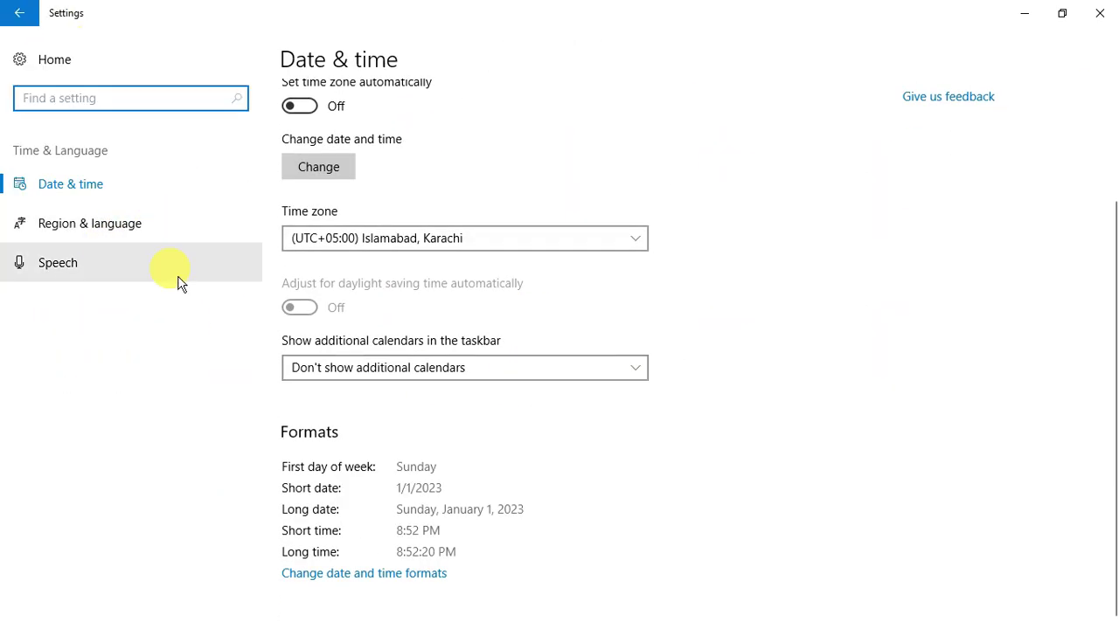
{"action": "left_click", "coordinate": [170, 232]}
{"action": "left_click", "coordinate": [131, 266]}
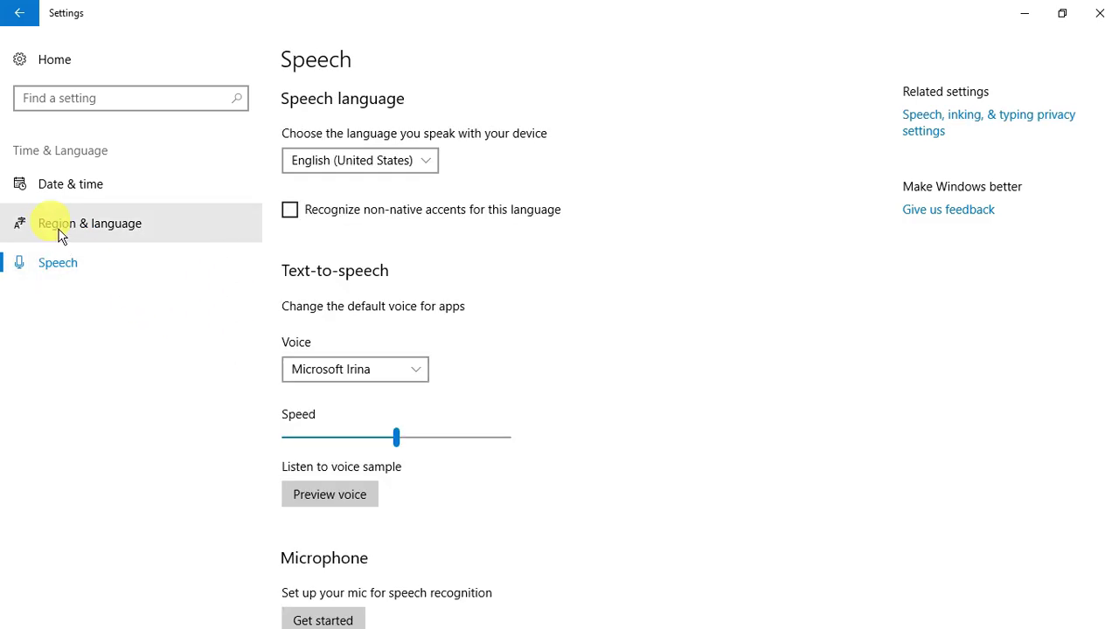
{"action": "scroll", "coordinate": [393, 350], "scroll_direction": "down", "scroll_amount": 1}
{"action": "left_click", "coordinate": [19, 12]}
Review the Gaming settings pages, including Game bar, TruePlay and Xbox Networking, and return to the settings home
{"action": "left_click", "coordinate": [787, 419]}
{"action": "scroll", "coordinate": [449, 324], "scroll_direction": "down", "scroll_amount": 5}
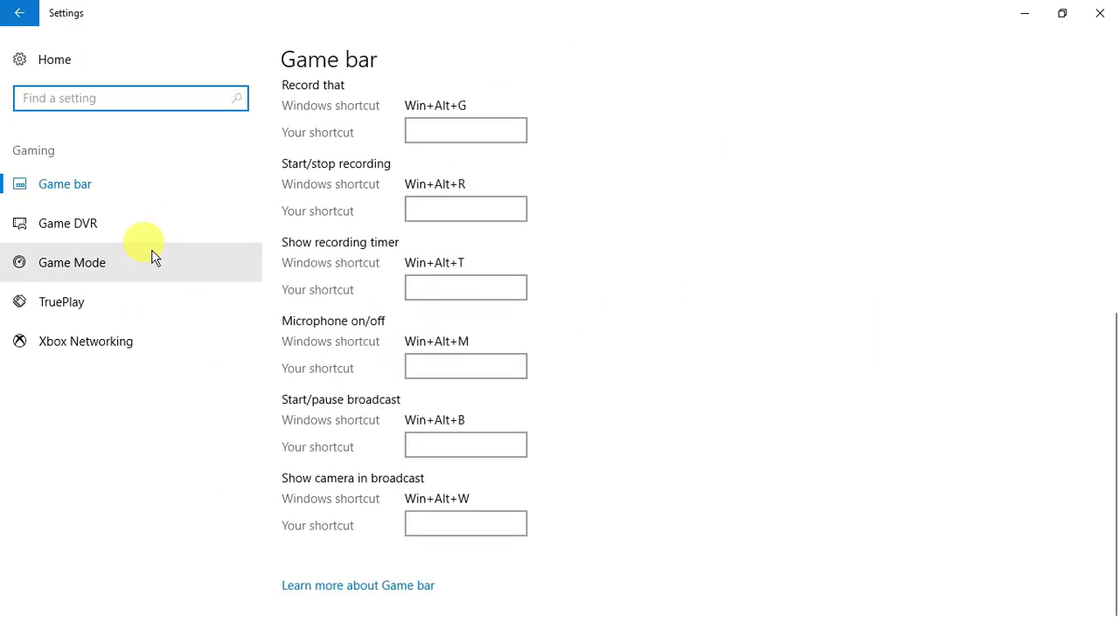
{"action": "key", "text": "Down"}
{"action": "key", "text": "Down"}
{"action": "left_click", "coordinate": [188, 306]}
{"action": "left_click", "coordinate": [258, 352]}
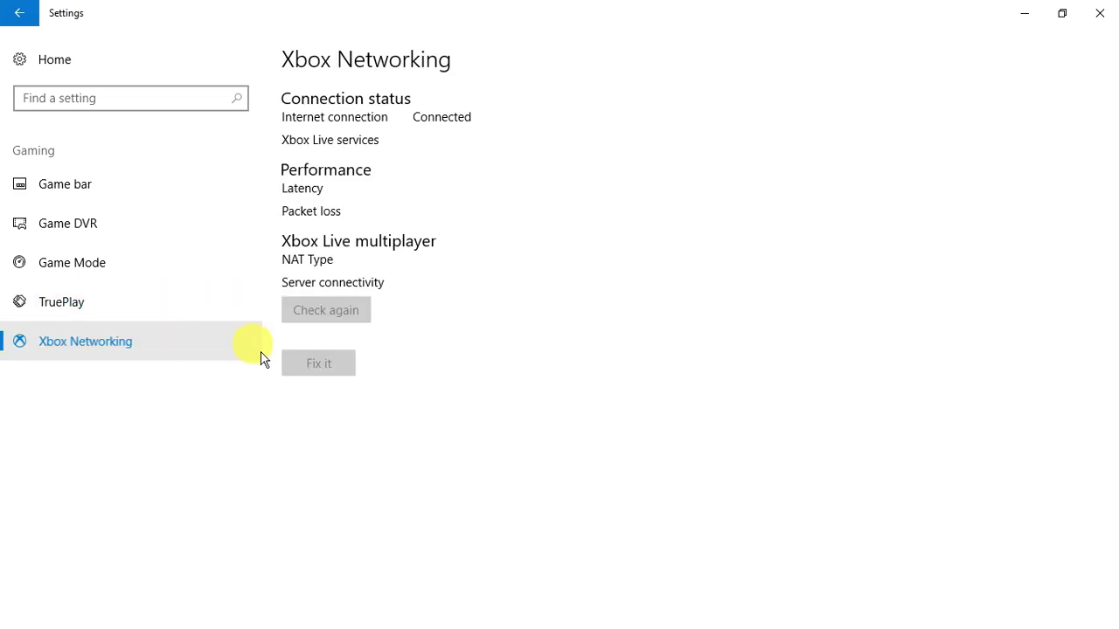
{"action": "left_click", "coordinate": [19, 12]}
Review the Ease of Access settings for Narrator, Magnifier, and Color & high contrast
{"action": "left_click", "coordinate": [874, 414]}
{"action": "scroll", "coordinate": [614, 402], "scroll_direction": "down", "scroll_amount": 5}
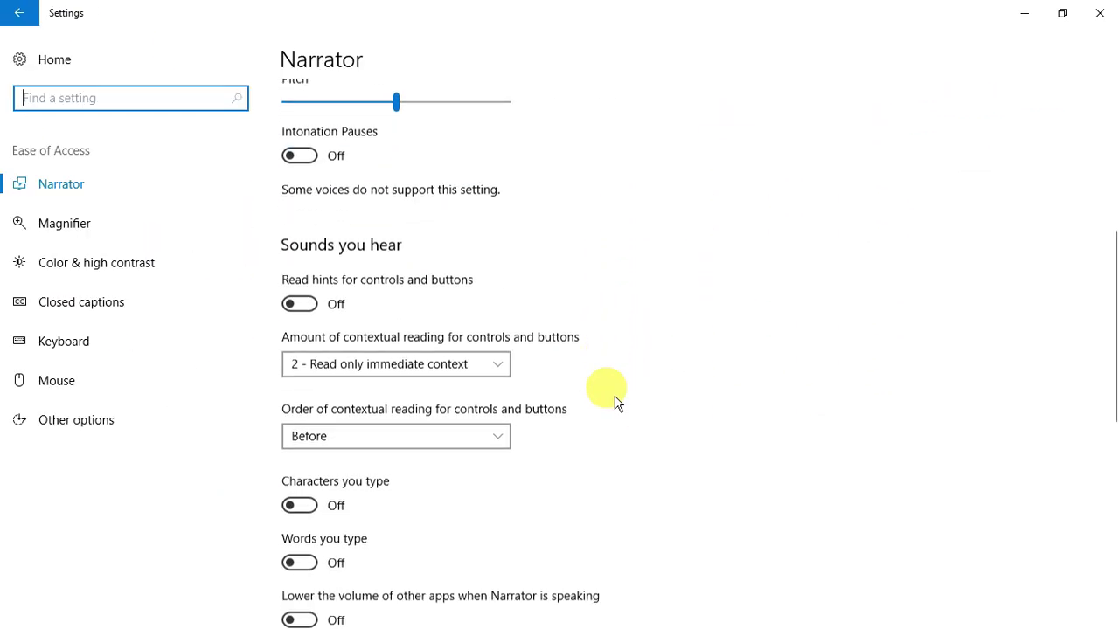
{"action": "scroll", "coordinate": [615, 402], "scroll_direction": "down", "scroll_amount": 5}
{"action": "left_click", "coordinate": [131, 223]}
{"action": "scroll", "coordinate": [545, 303], "scroll_direction": "down", "scroll_amount": 3}
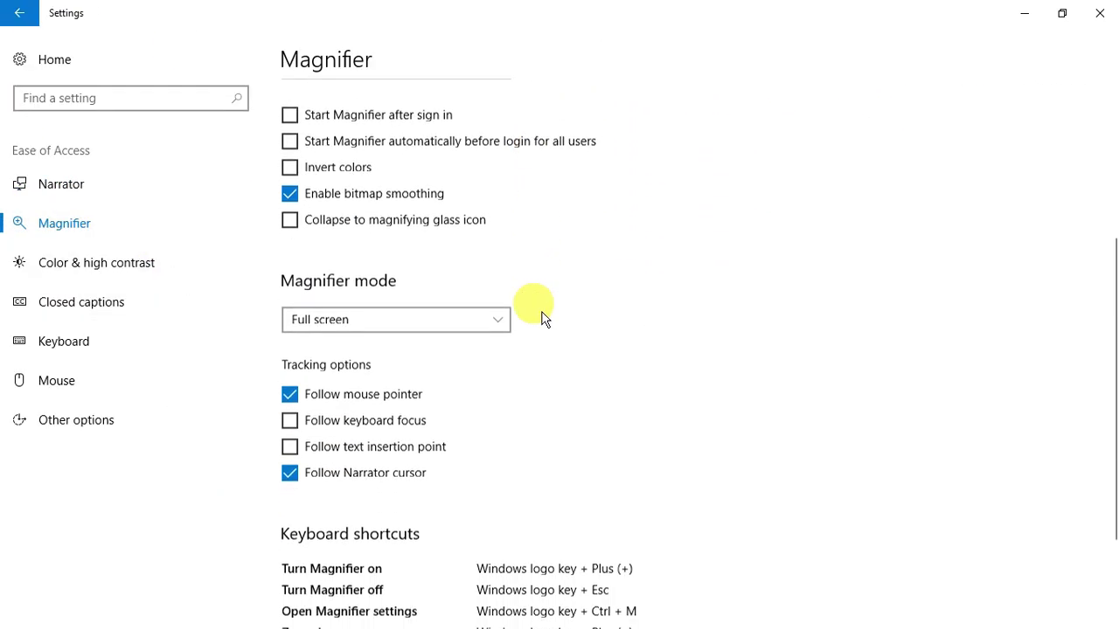
{"action": "scroll", "coordinate": [524, 323], "scroll_direction": "down", "scroll_amount": 3}
{"action": "left_click", "coordinate": [96, 262]}
{"action": "scroll", "coordinate": [495, 346], "scroll_direction": "down", "scroll_amount": 4}
Review the Ease of Access settings for Closed captions, Keyboard, Mouse and Other options, and return to the settings home
{"action": "left_click", "coordinate": [156, 320]}
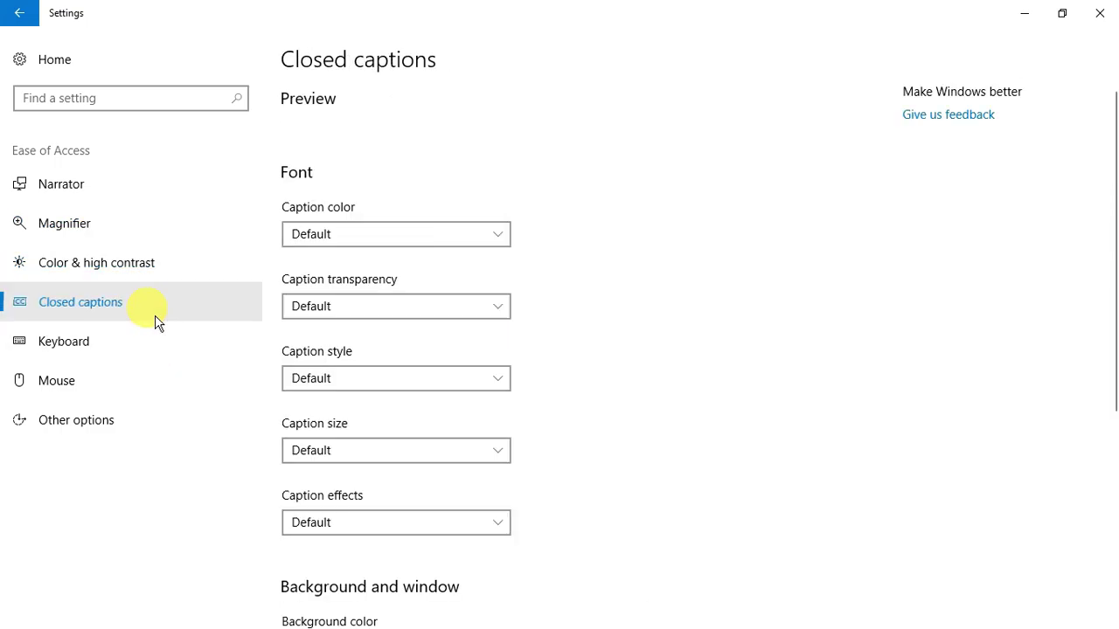
{"action": "scroll", "coordinate": [519, 344], "scroll_direction": "down", "scroll_amount": 4}
{"action": "left_click", "coordinate": [200, 357]}
{"action": "scroll", "coordinate": [412, 372], "scroll_direction": "down", "scroll_amount": 2}
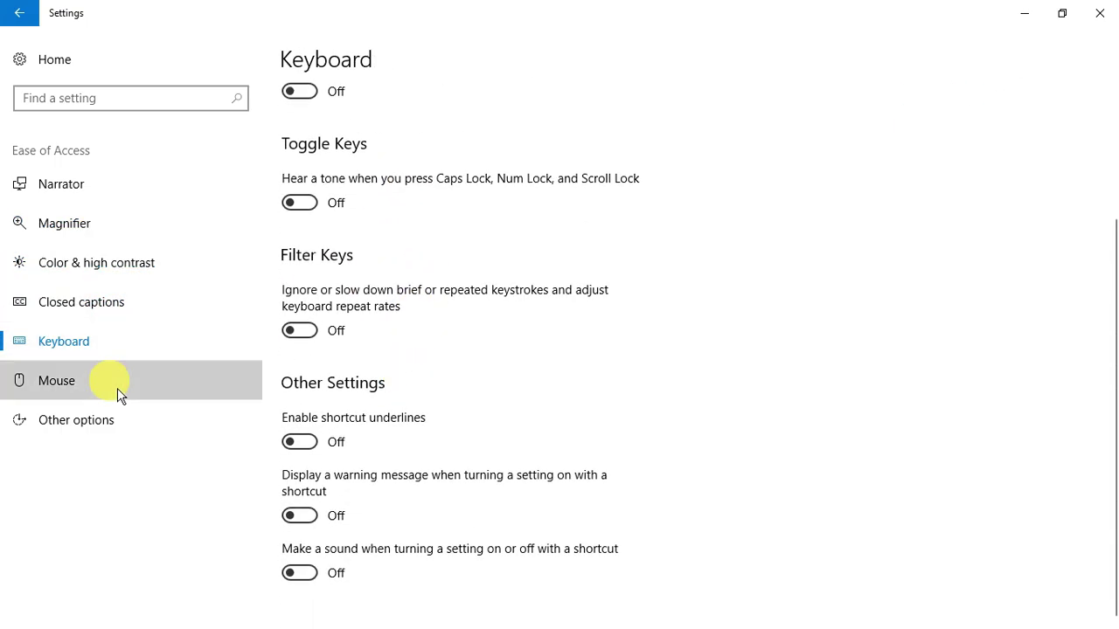
{"action": "left_click", "coordinate": [118, 388]}
{"action": "left_click", "coordinate": [131, 420]}
{"action": "left_click", "coordinate": [35, 21]}
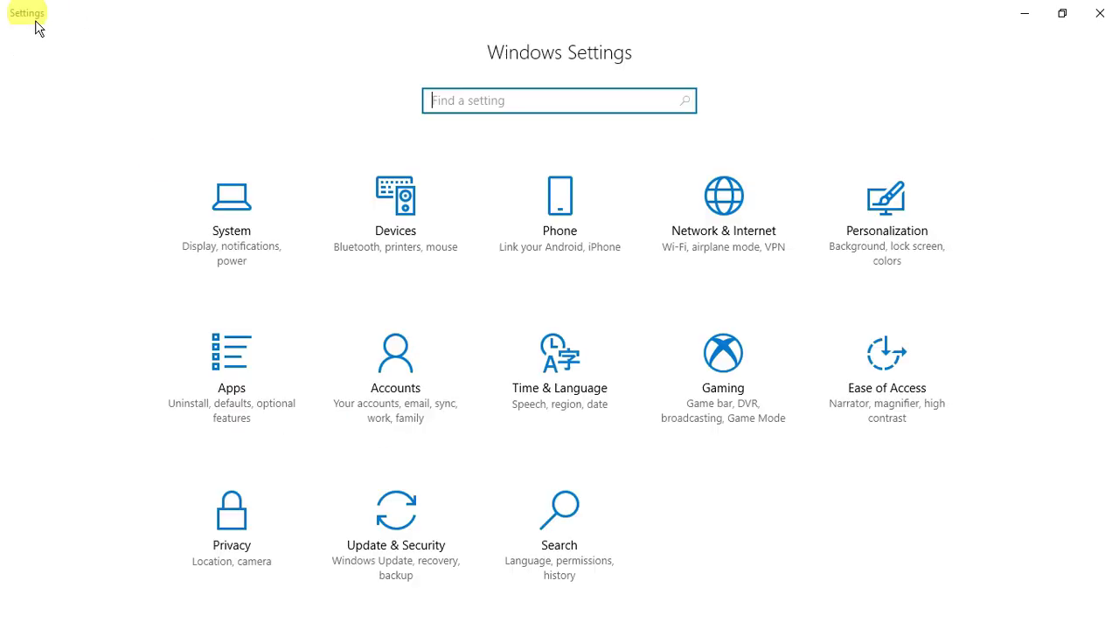
Review the Privacy settings pages from General through Account info, including Location, Camera, Microphone and Notifications
{"action": "left_click", "coordinate": [269, 553]}
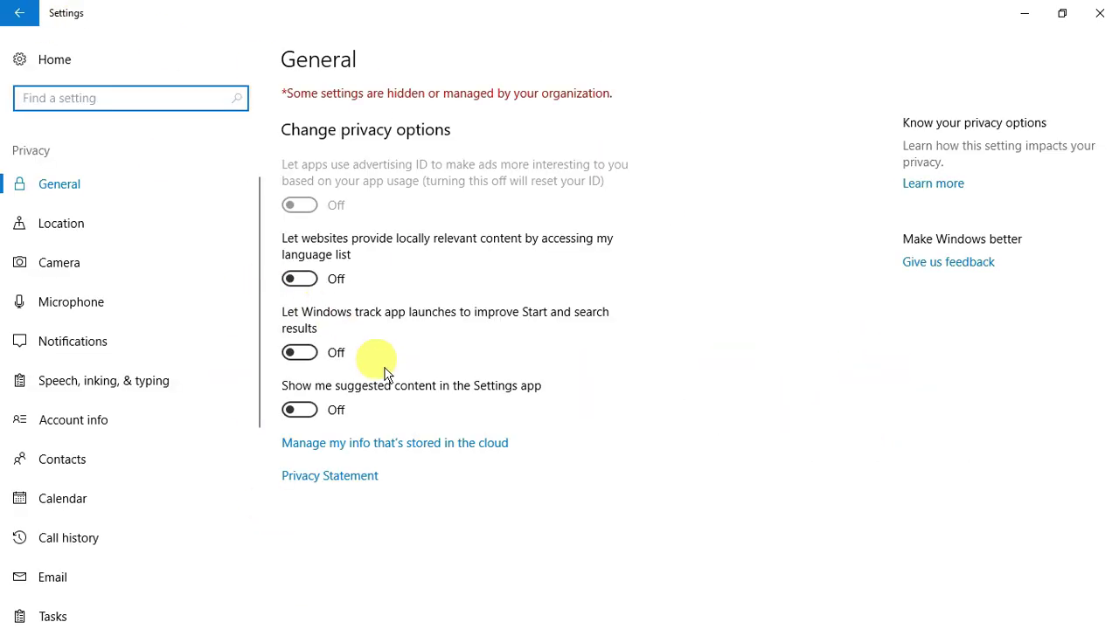
{"action": "left_click", "coordinate": [155, 234]}
{"action": "scroll", "coordinate": [411, 317], "scroll_direction": "down", "scroll_amount": 5}
{"action": "left_click", "coordinate": [78, 259]}
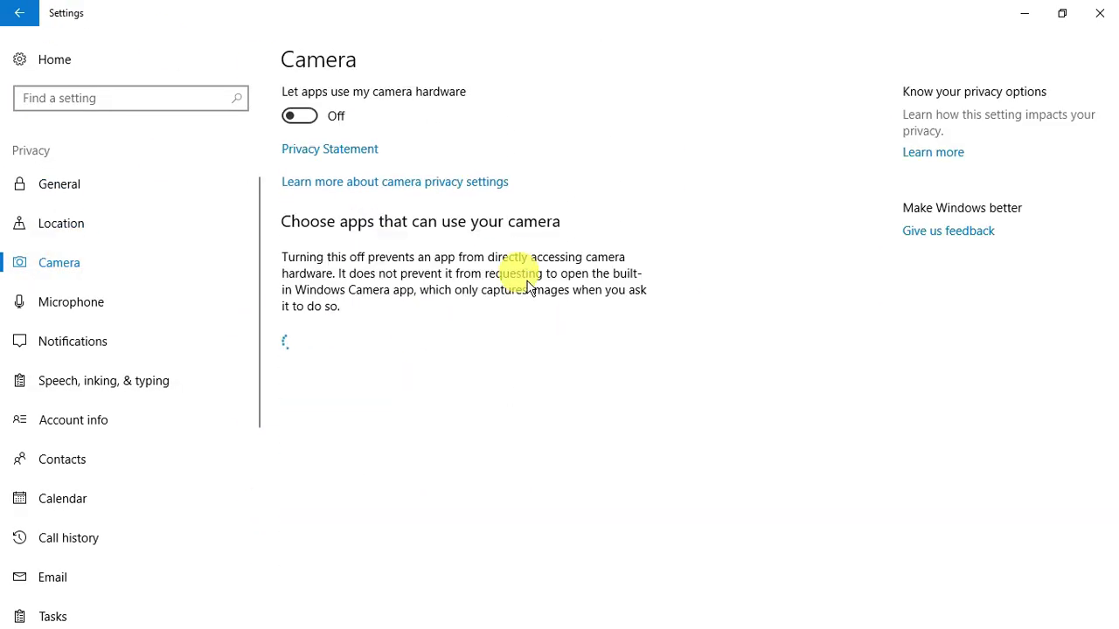
{"action": "left_click", "coordinate": [227, 301]}
{"action": "left_click", "coordinate": [254, 340]}
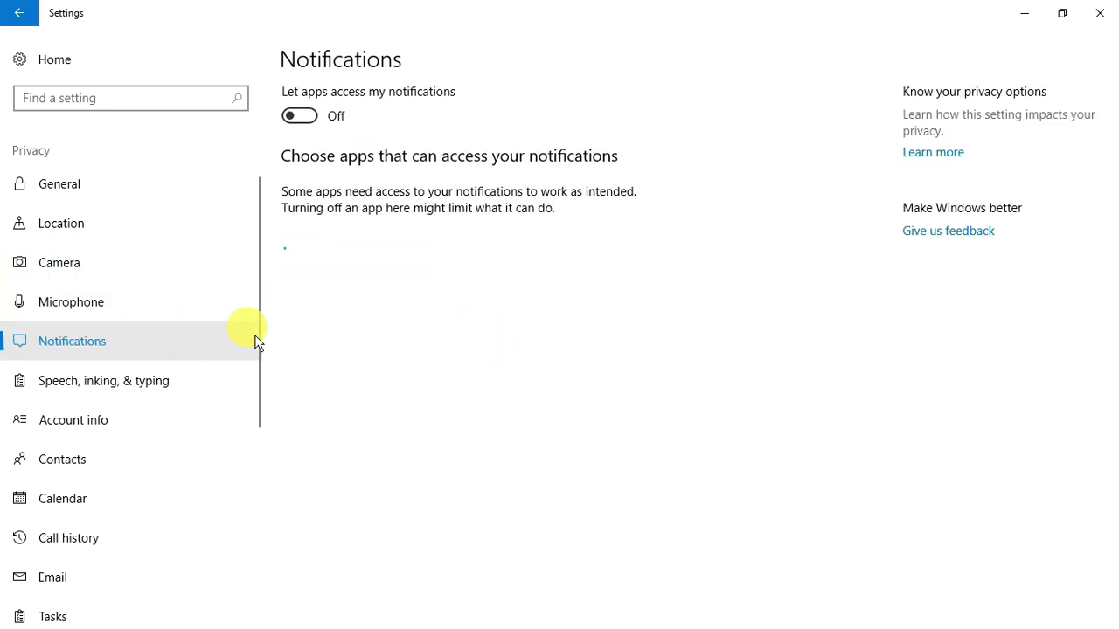
{"action": "left_click", "coordinate": [131, 382]}
{"action": "left_click", "coordinate": [140, 420]}
Review the Privacy settings pages for Contacts, Calendar, Call history, Email and Tasks
{"action": "scroll", "coordinate": [150, 428], "scroll_direction": "down", "scroll_amount": 1}
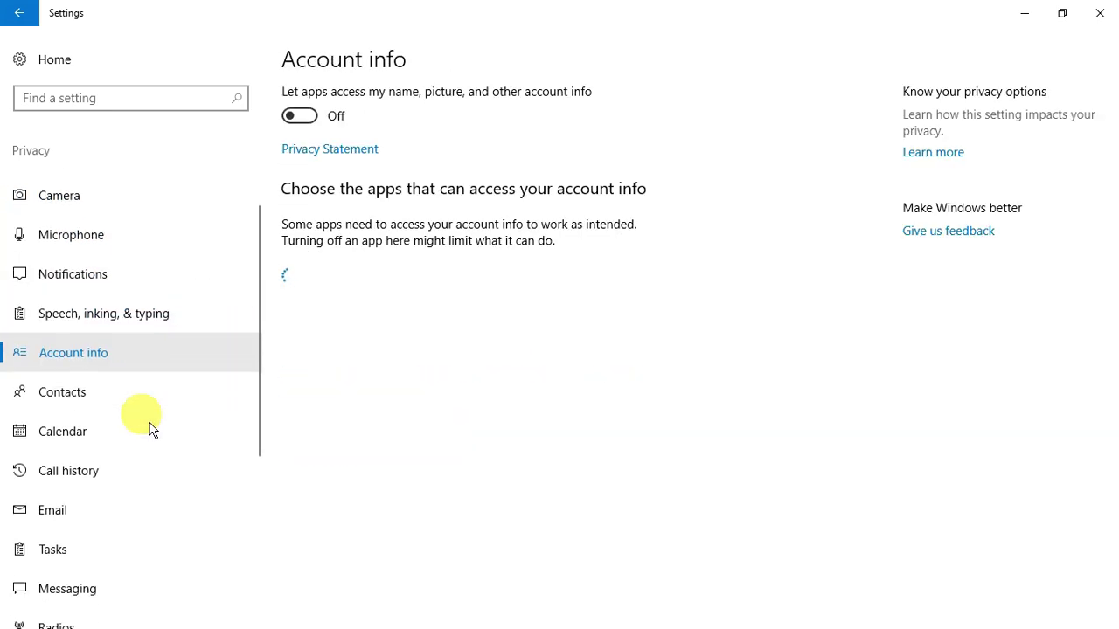
{"action": "scroll", "coordinate": [151, 428], "scroll_direction": "down", "scroll_amount": 1}
{"action": "left_click", "coordinate": [142, 337]}
{"action": "left_click", "coordinate": [144, 360]}
{"action": "left_click", "coordinate": [145, 414]}
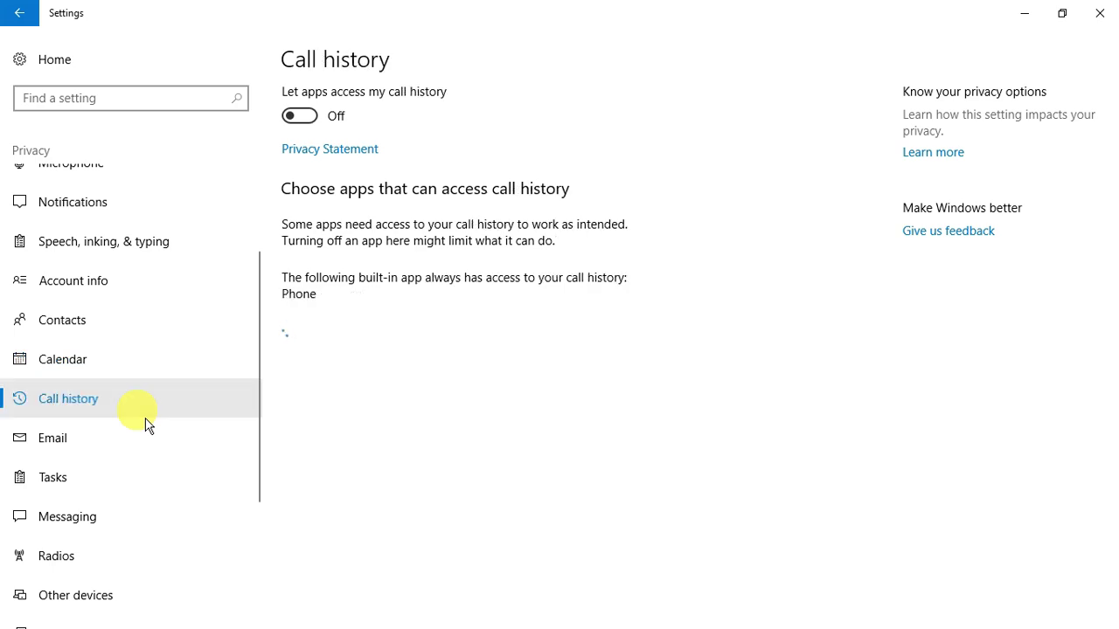
{"action": "left_click", "coordinate": [138, 451]}
{"action": "left_click", "coordinate": [137, 483]}
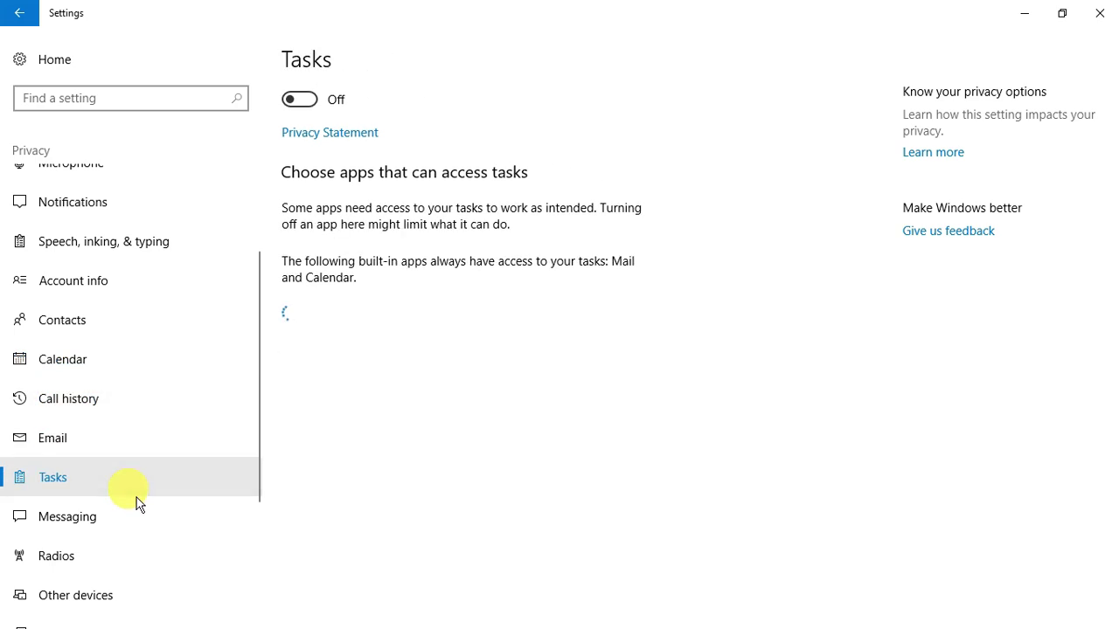
Review the Privacy settings pages from Messaging and Radios through Automatic file downloads, and return to the settings home
{"action": "scroll", "coordinate": [136, 496], "scroll_direction": "down", "scroll_amount": 3}
{"action": "left_click", "coordinate": [135, 417]}
{"action": "left_click", "coordinate": [133, 392]}
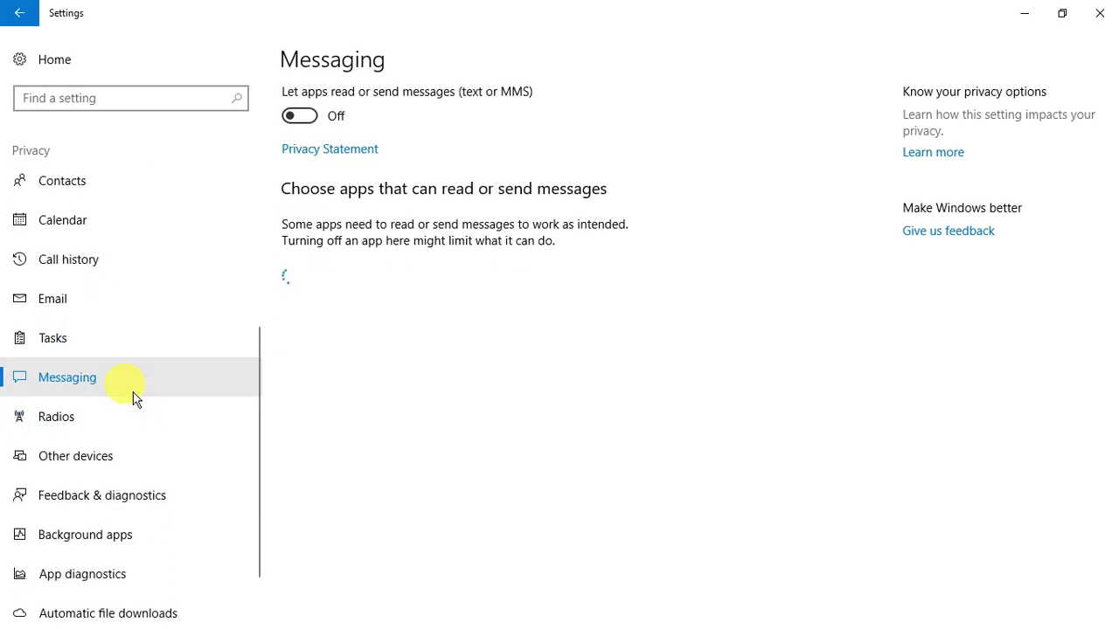
{"action": "left_click", "coordinate": [134, 470]}
{"action": "left_click", "coordinate": [136, 497]}
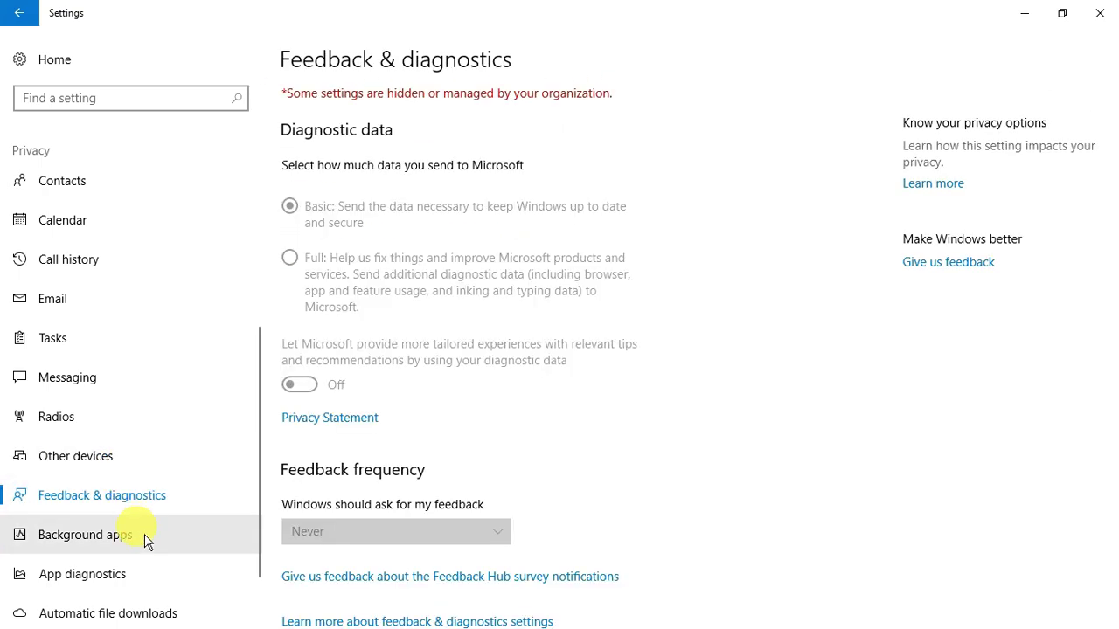
{"action": "left_click", "coordinate": [145, 536]}
{"action": "scroll", "coordinate": [274, 534], "scroll_direction": "down", "scroll_amount": 3}
{"action": "scroll", "coordinate": [143, 520], "scroll_direction": "down", "scroll_amount": 2}
{"action": "left_click", "coordinate": [143, 516]}
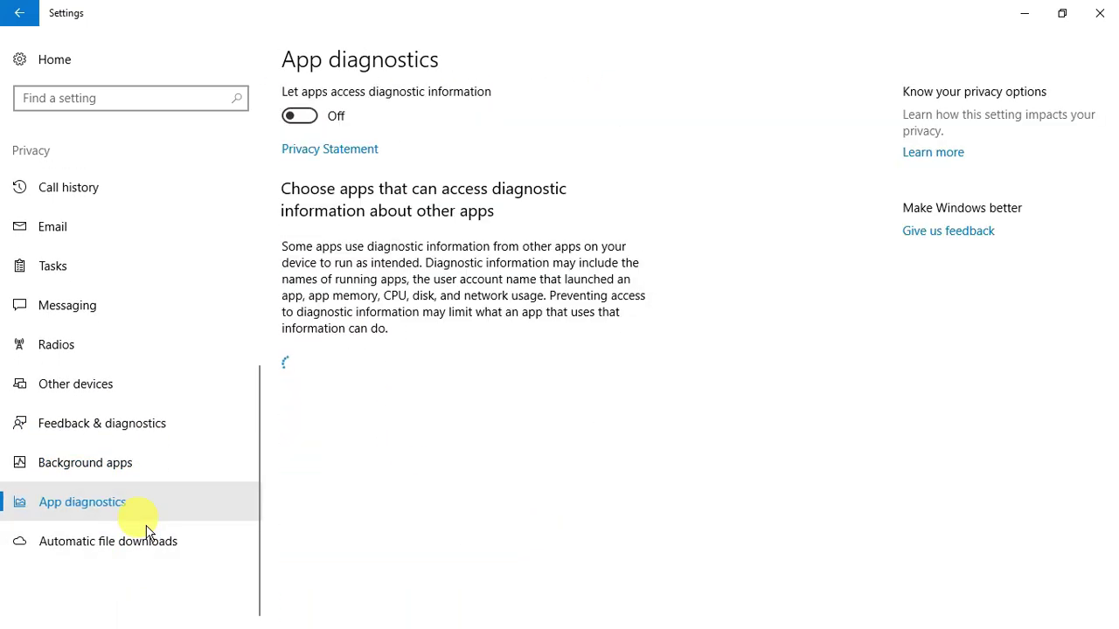
{"action": "left_click", "coordinate": [142, 538]}
{"action": "left_click", "coordinate": [18, 12]}
Review the Update & Security pages, including Windows Update and Windows Defender, and the Search settings pages Permissions & History and More details
{"action": "left_click", "coordinate": [350, 542]}
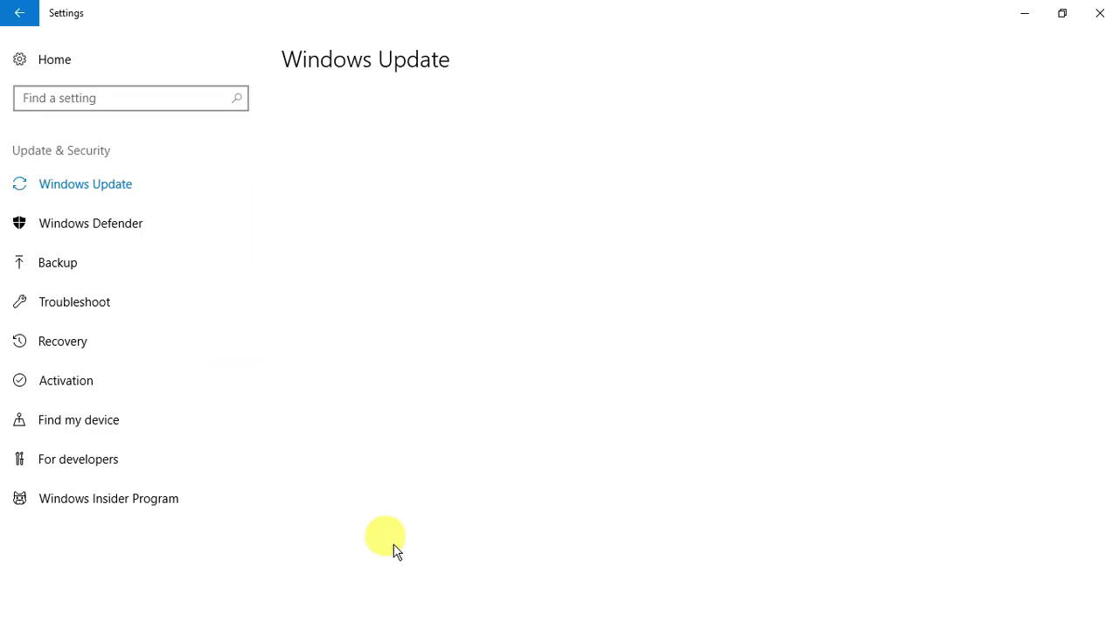
{"action": "left_click", "coordinate": [144, 233]}
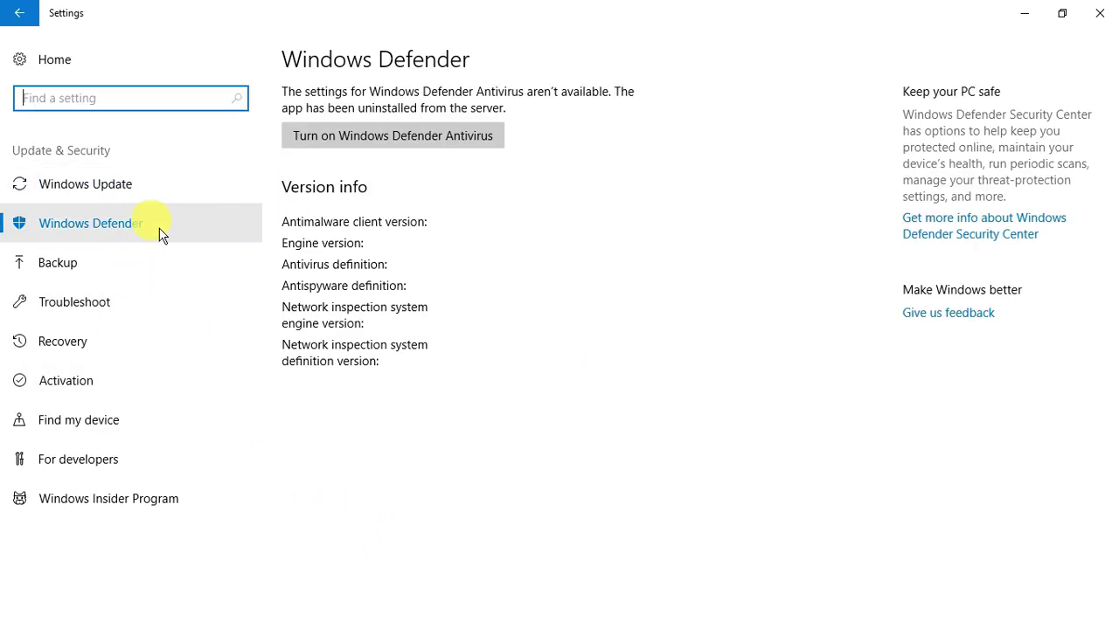
{"action": "left_click", "coordinate": [13, 13]}
{"action": "left_click", "coordinate": [595, 575]}
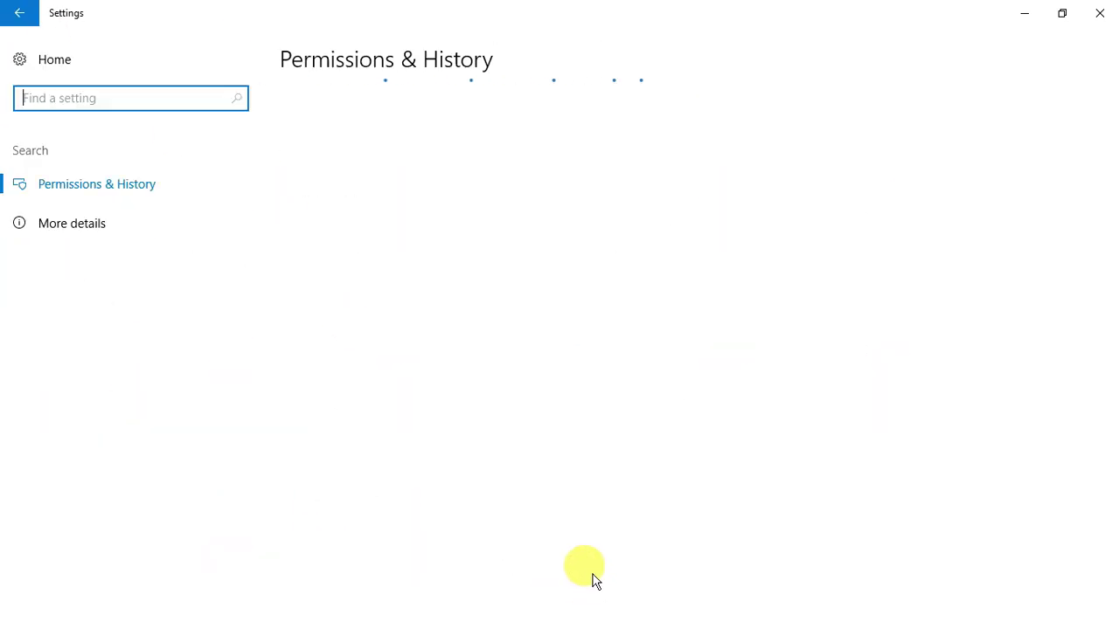
{"action": "left_click", "coordinate": [83, 221]}
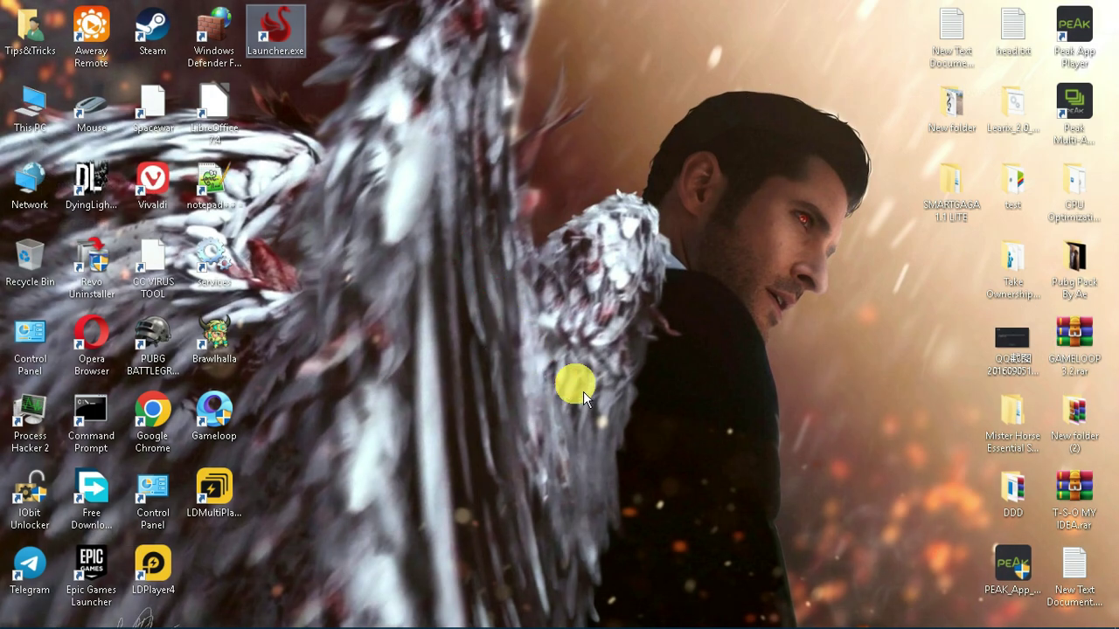
Move the Launcher.exe shortcut to an empty spot near the middle of the desktop
{"action": "left_click_drag", "start_coordinate": [272, 25], "coordinate": [579, 382]}
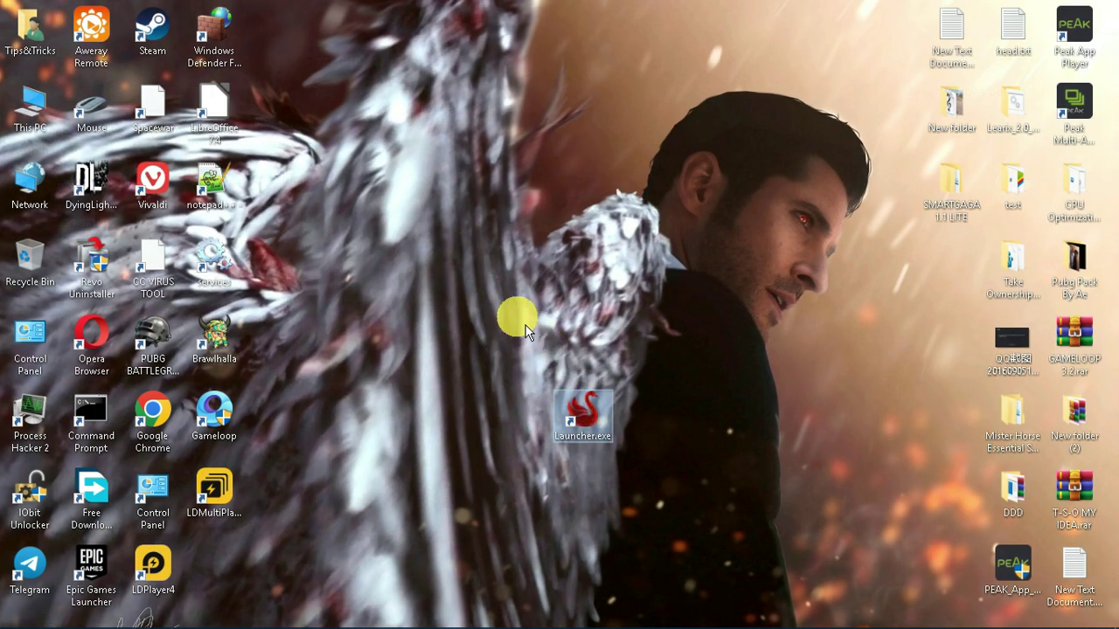
{"action": "left_click_drag", "start_coordinate": [582, 419], "coordinate": [558, 297]}
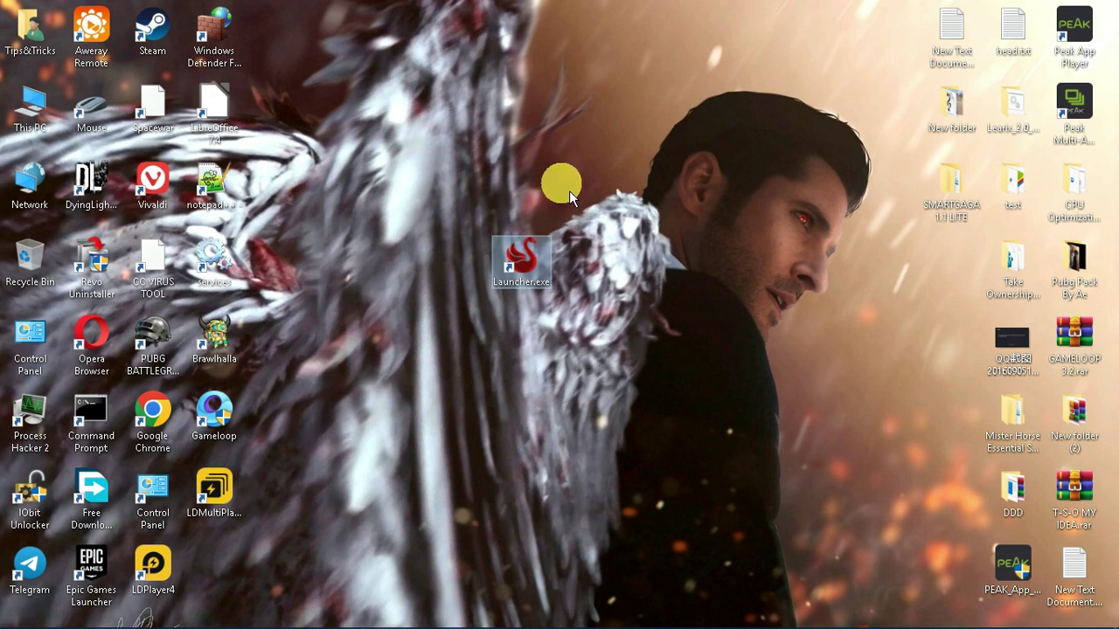
{"action": "left_click", "coordinate": [739, 380]}
{"action": "left_click_drag", "start_coordinate": [553, 169], "coordinate": [651, 247]}
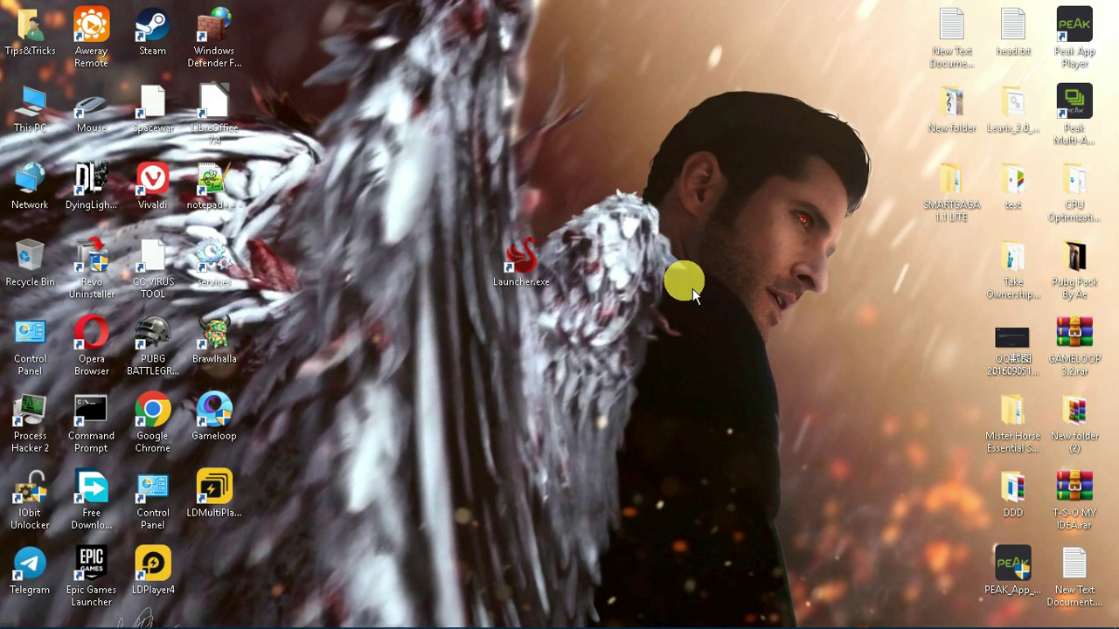
Open the Launcher.exe shortcut's properties and set it to run in compatibility mode for Windows 7
{"action": "right_click", "coordinate": [540, 281]}
{"action": "left_click", "coordinate": [603, 610]}
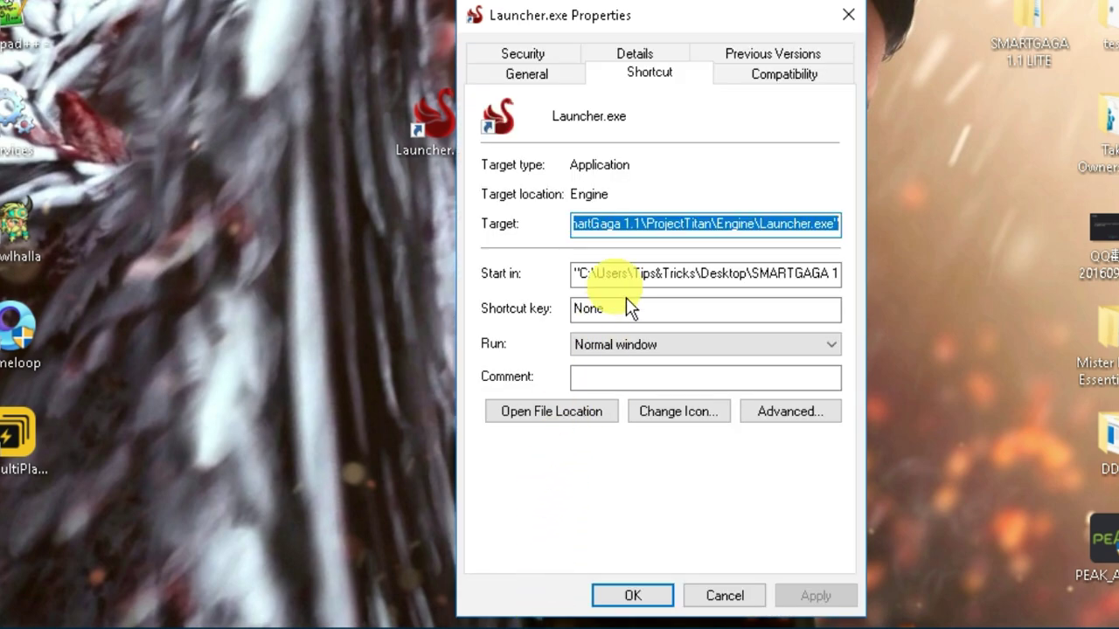
{"action": "left_click", "coordinate": [758, 77]}
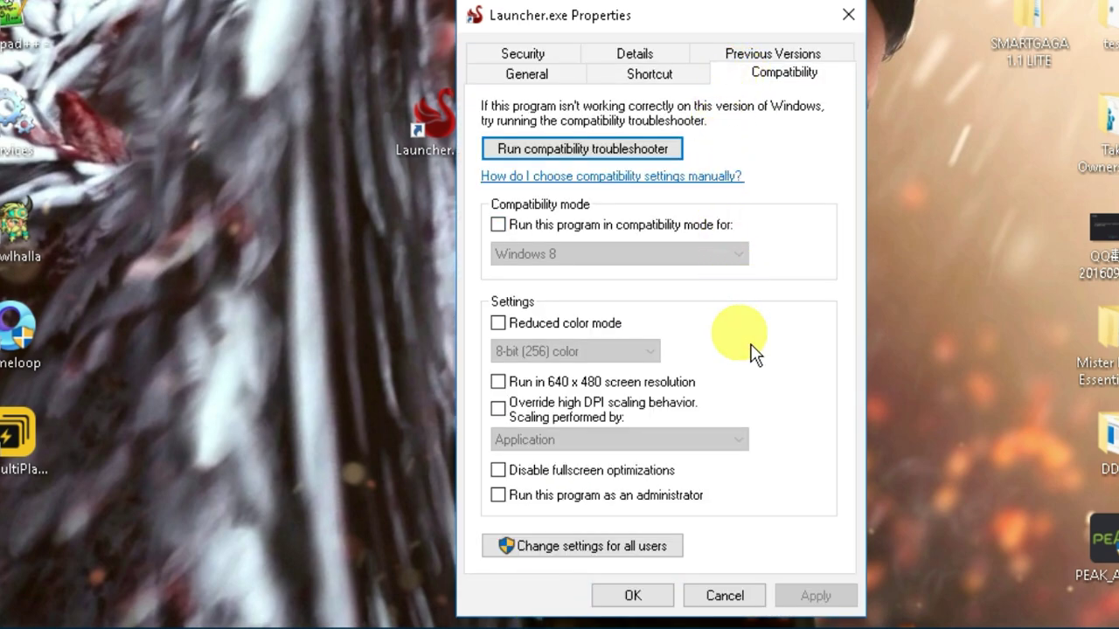
{"action": "left_click", "coordinate": [498, 226]}
{"action": "left_click", "coordinate": [551, 255]}
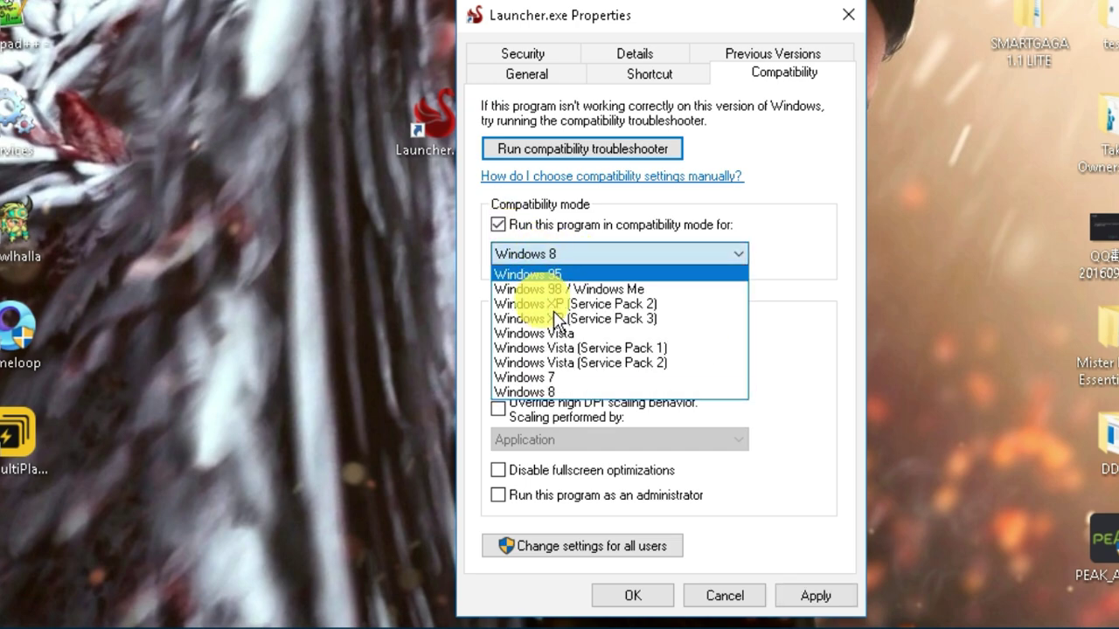
{"action": "left_click", "coordinate": [555, 389]}
Override the launcher's high DPI scaling with System (Enhanced), disable fullscreen optimizations, enable running as administrator, and apply the properties
{"action": "left_click", "coordinate": [516, 406]}
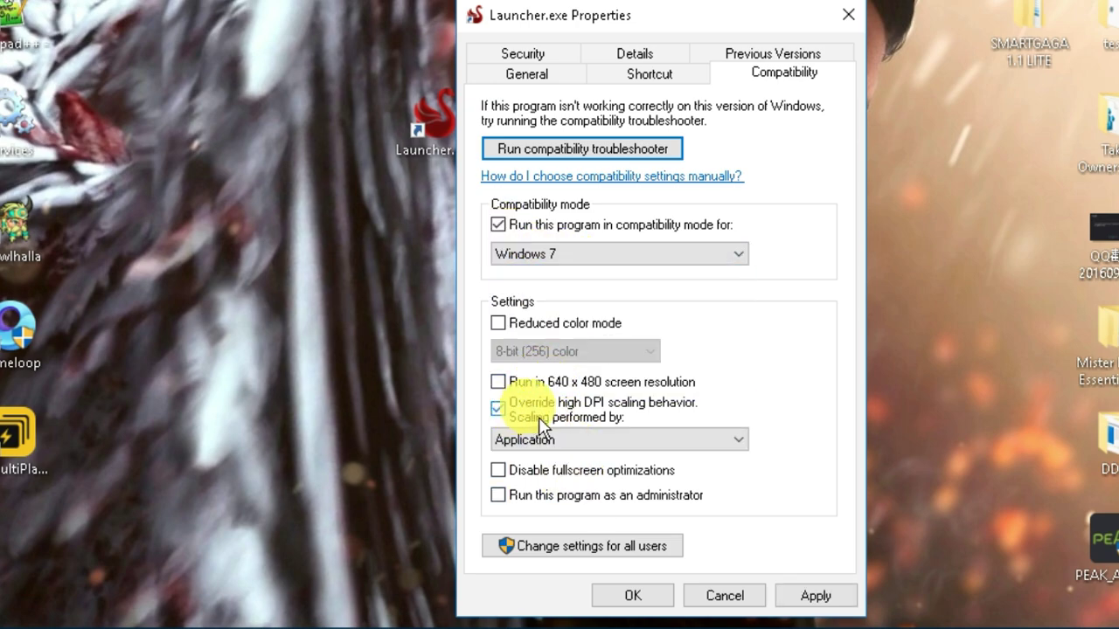
{"action": "left_click", "coordinate": [619, 442]}
{"action": "left_click", "coordinate": [584, 490]}
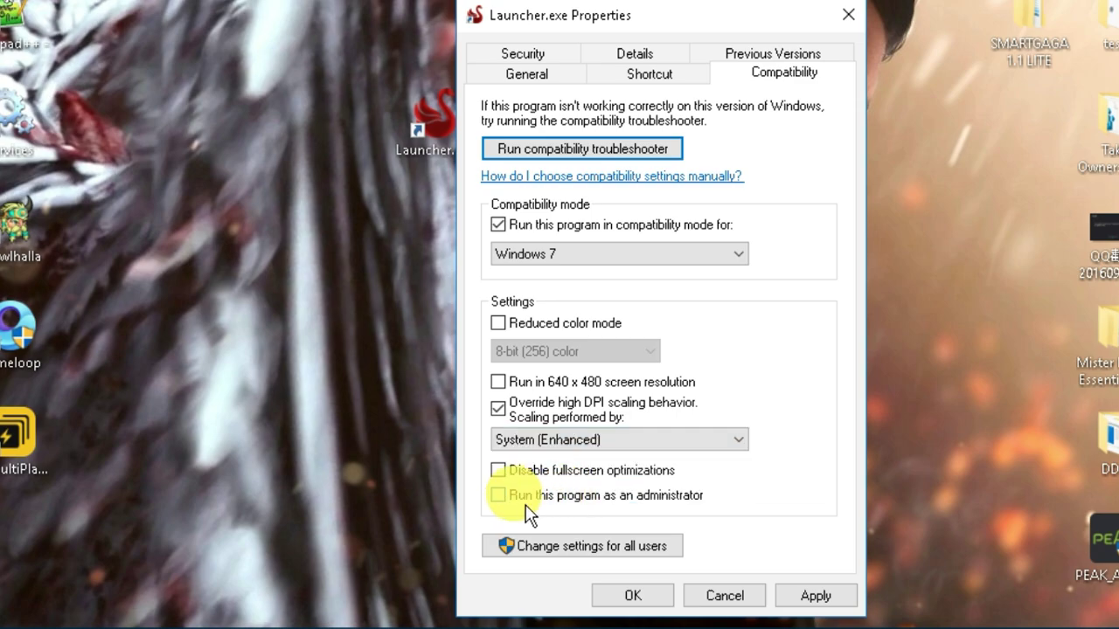
{"action": "left_click", "coordinate": [814, 595]}
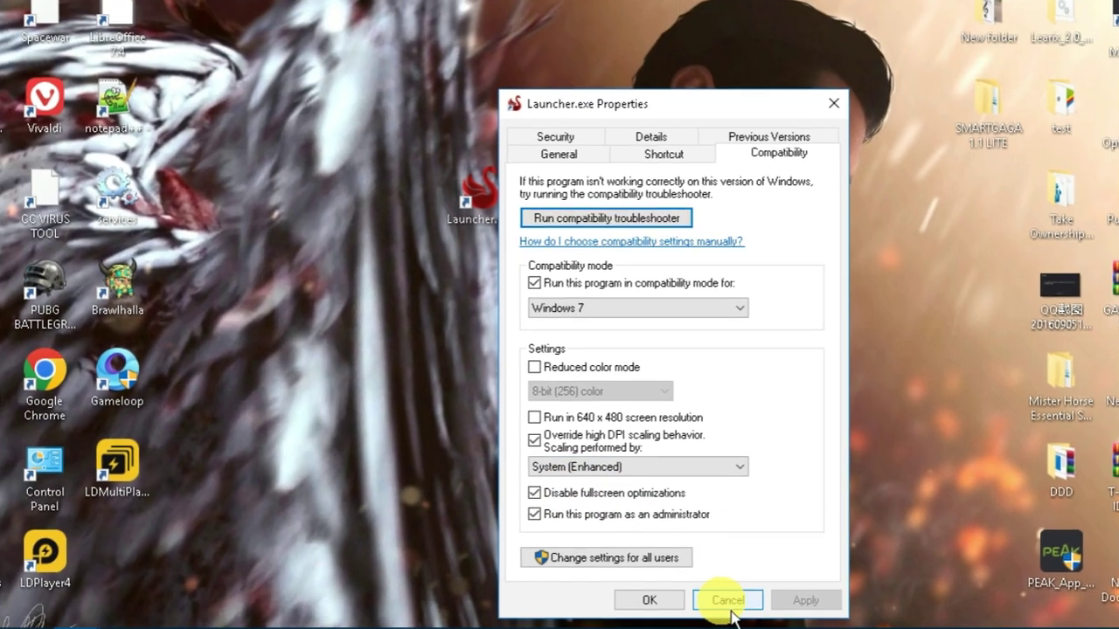
{"action": "left_click", "coordinate": [633, 596]}
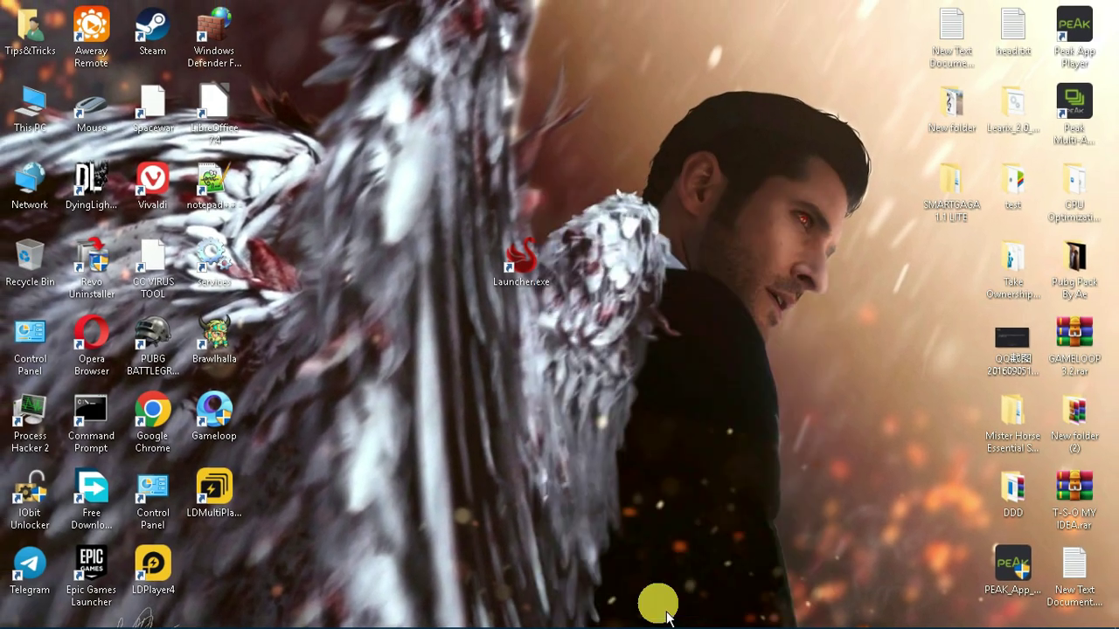
Launch the SmartGaGa emulator and locate its process in Task Manager's detailed process list
{"action": "double_click", "coordinate": [535, 262]}
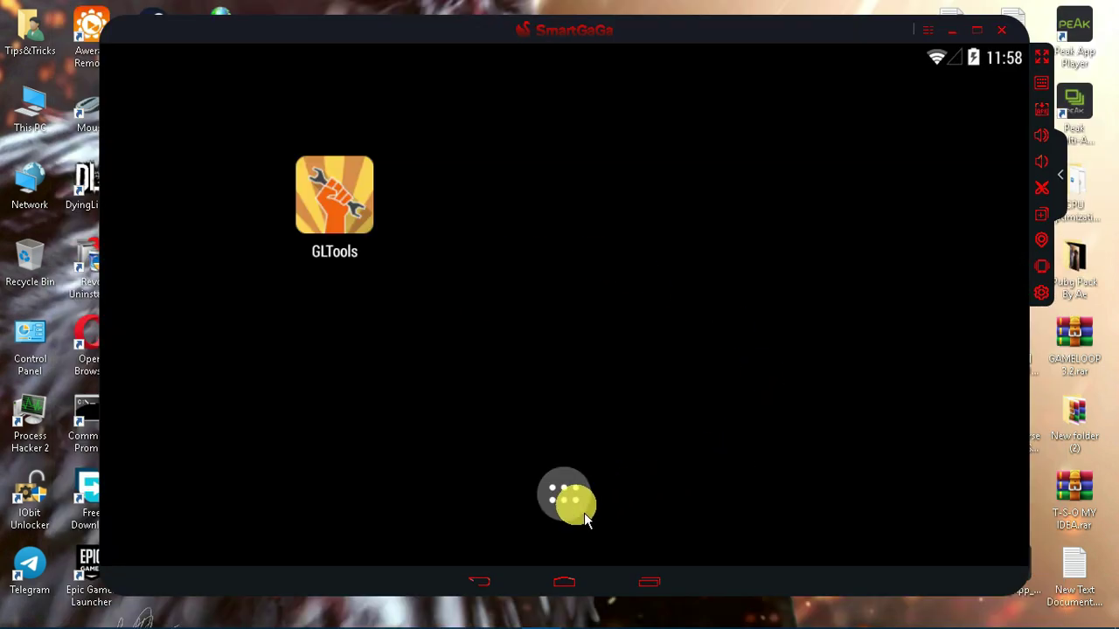
{"action": "right_click", "coordinate": [708, 612]}
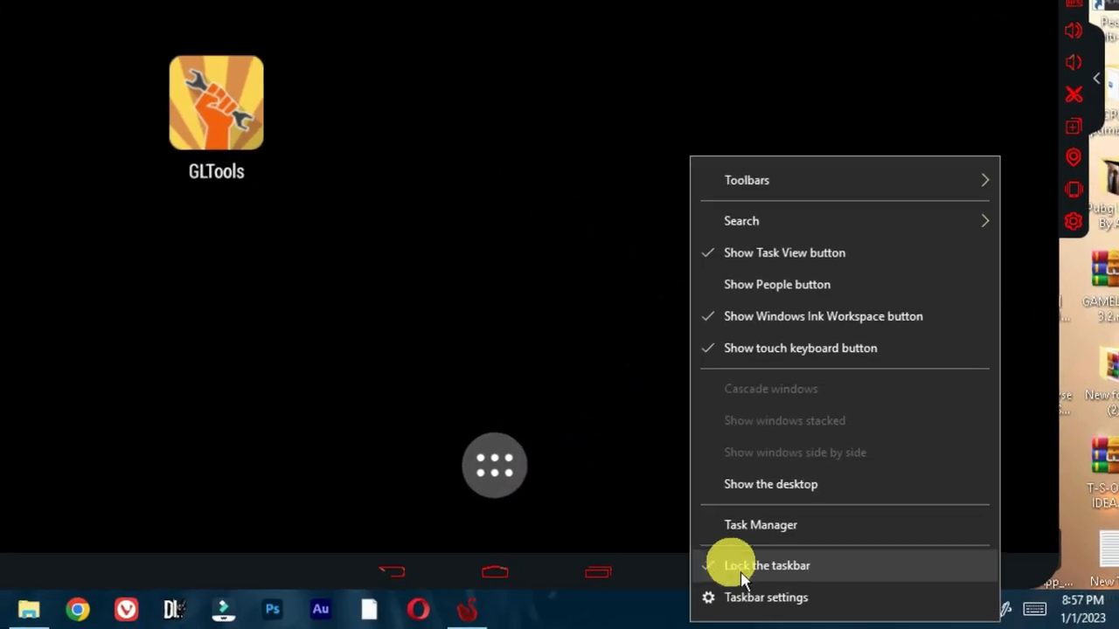
{"action": "left_click", "coordinate": [752, 542]}
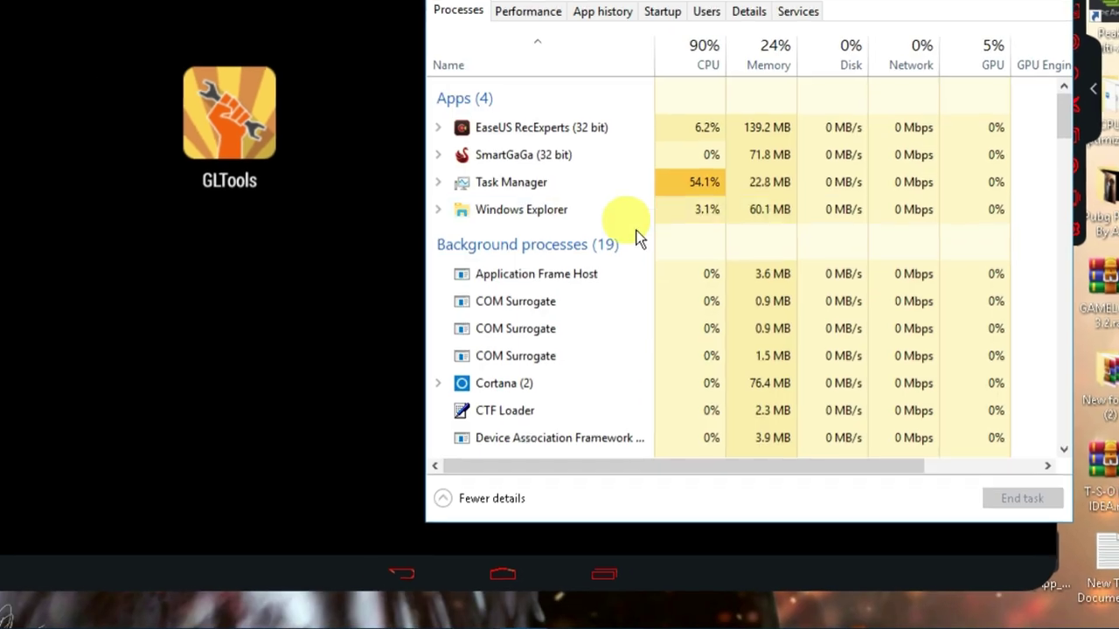
{"action": "left_click", "coordinate": [516, 155]}
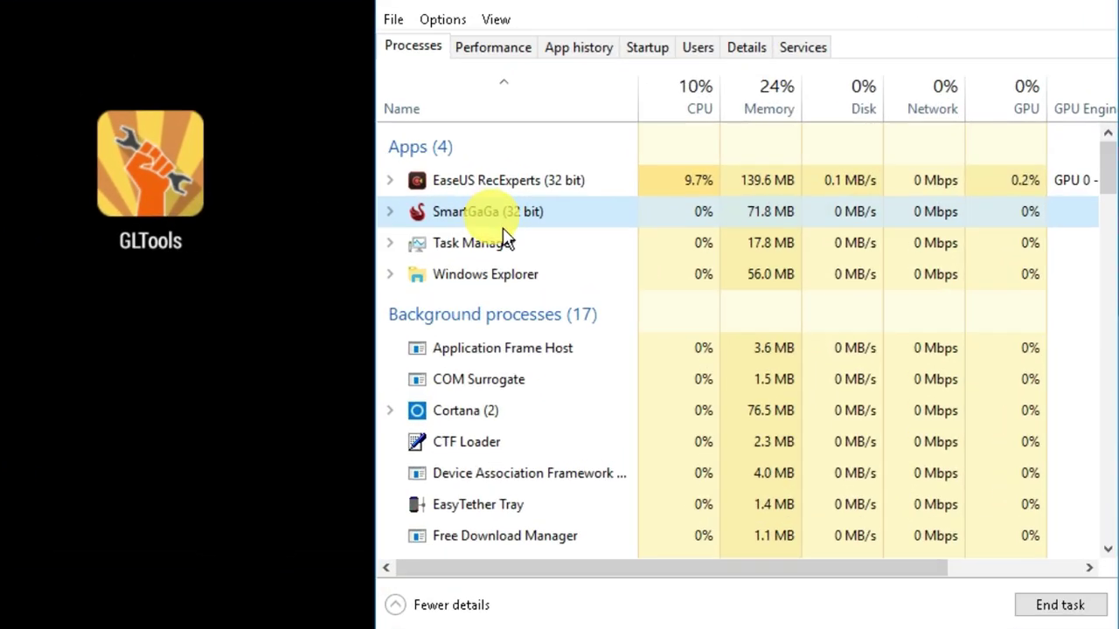
{"action": "right_click", "coordinate": [502, 217]}
{"action": "left_click", "coordinate": [584, 343]}
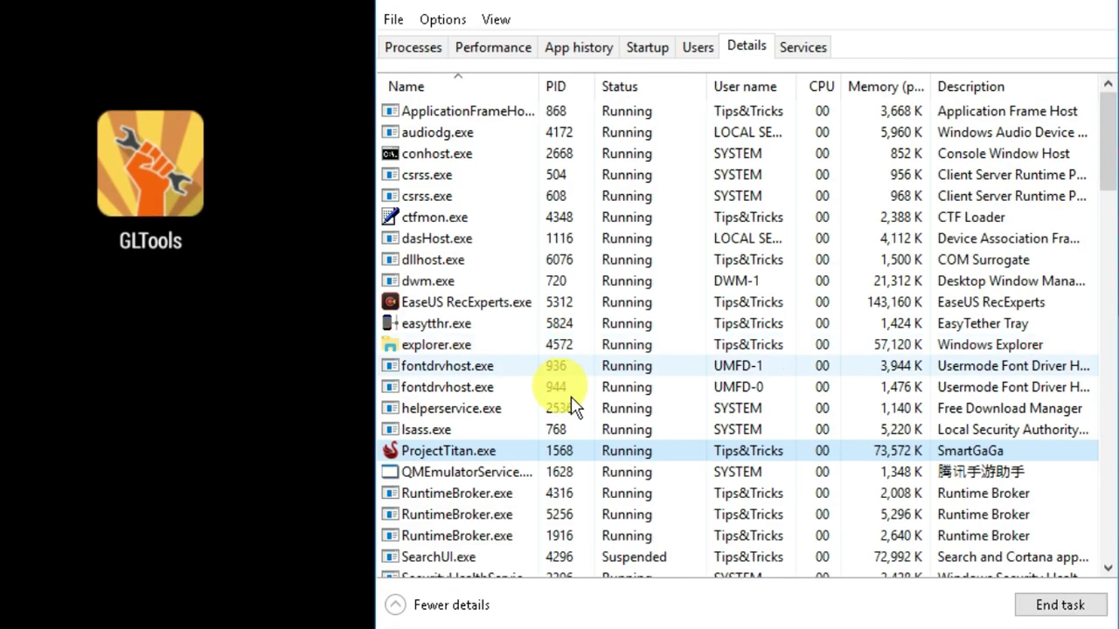
Set the priority of the ProjectTitan.exe process to High and close Task Manager
{"action": "right_click", "coordinate": [486, 464]}
{"action": "mouse_move", "coordinate": [593, 529]}
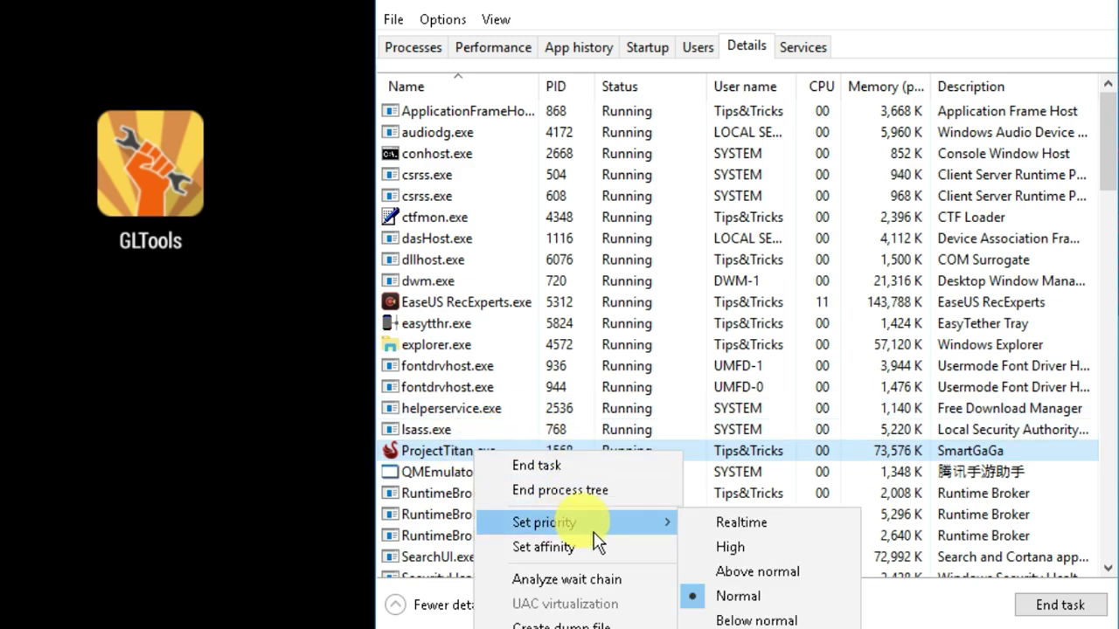
{"action": "left_click", "coordinate": [737, 546]}
{"action": "left_click", "coordinate": [494, 367]}
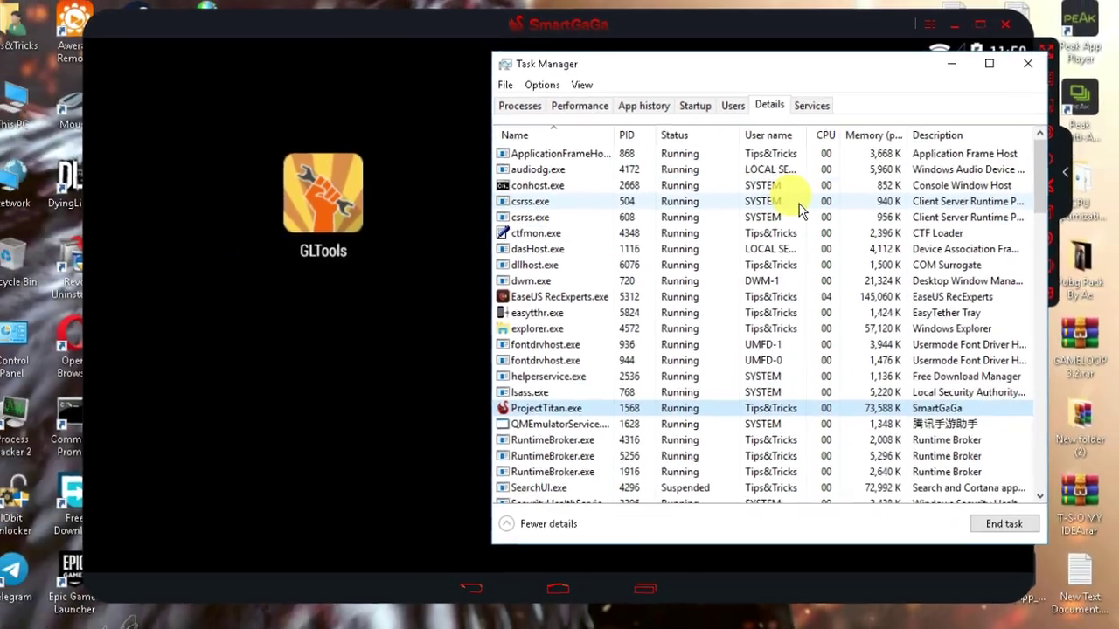
{"action": "left_click", "coordinate": [892, 281]}
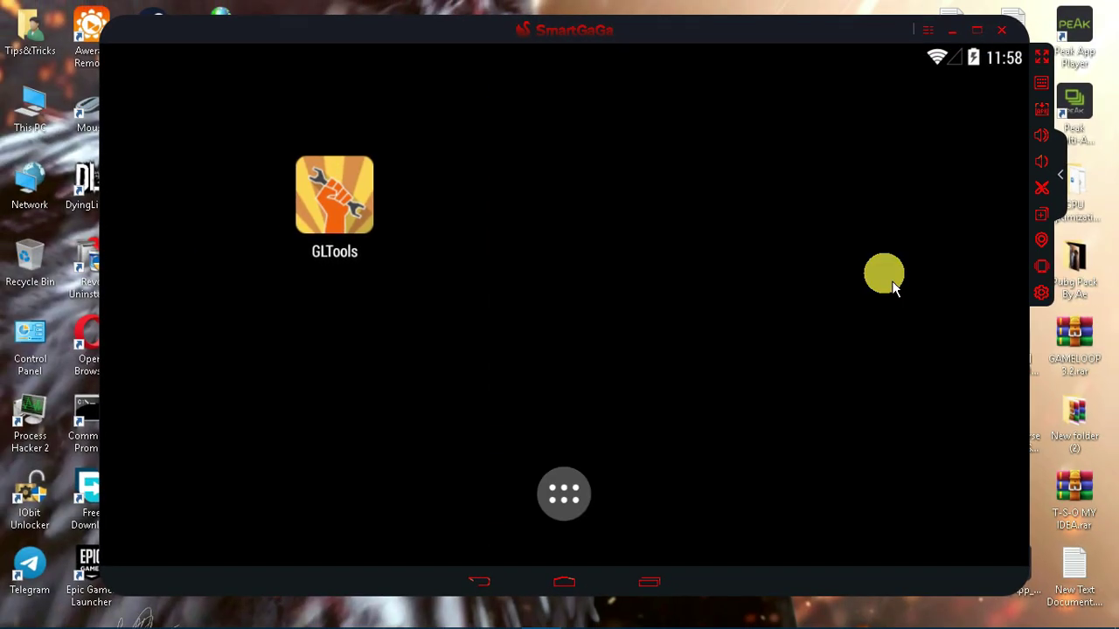
Open SmartGaGa's advanced settings and set a custom resolution of 800 × 600 at 300 DPI
{"action": "left_click", "coordinate": [1041, 294]}
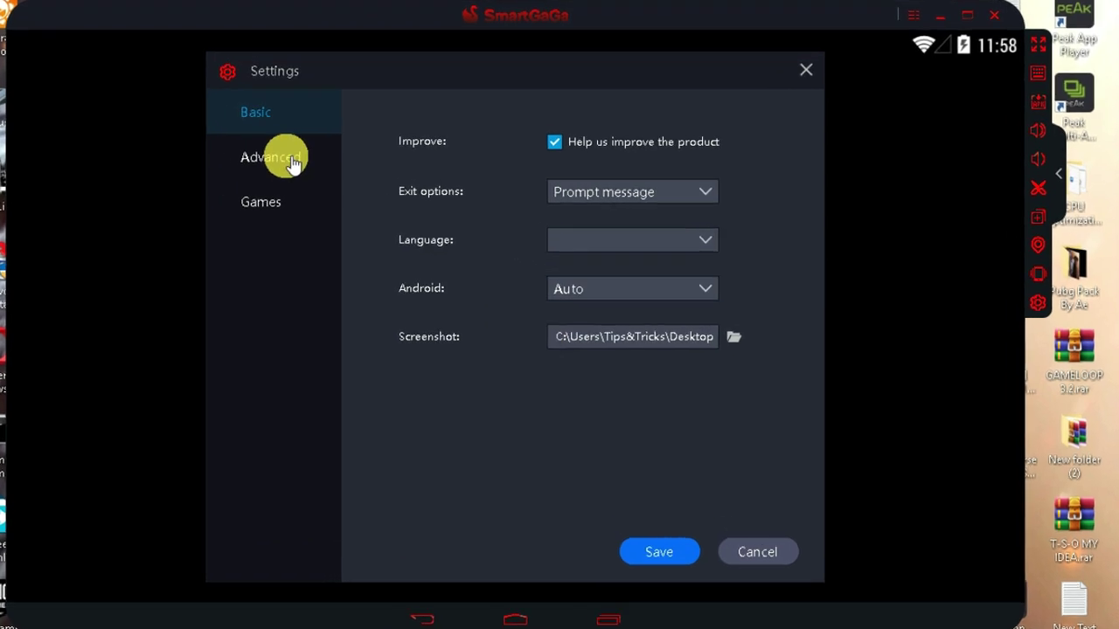
{"action": "left_click", "coordinate": [359, 161]}
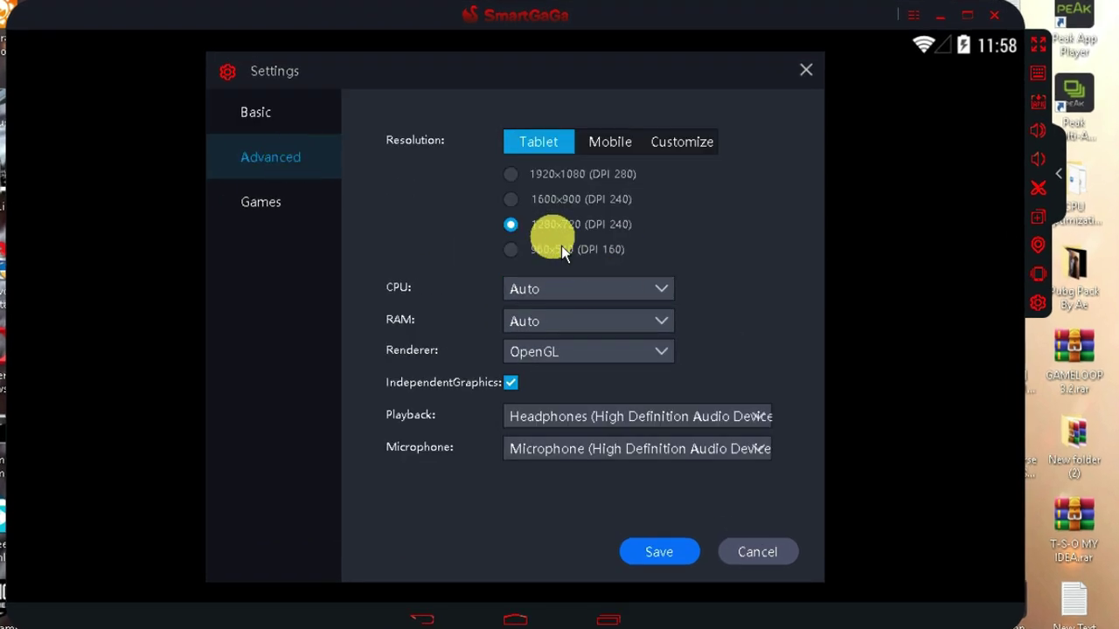
{"action": "left_click", "coordinate": [514, 252]}
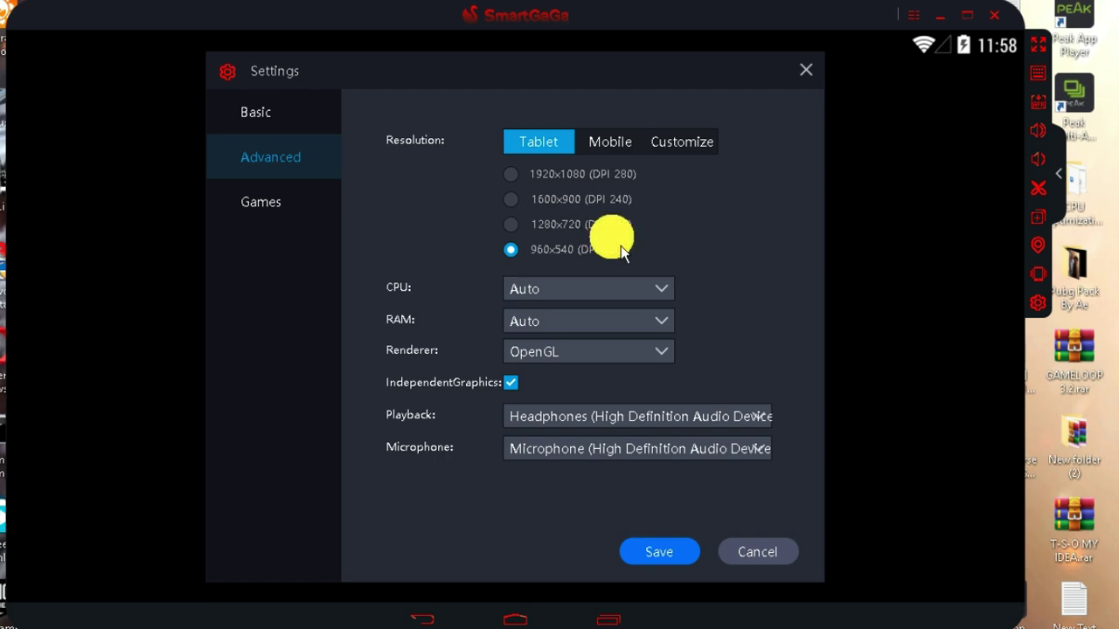
{"action": "left_click", "coordinate": [679, 145]}
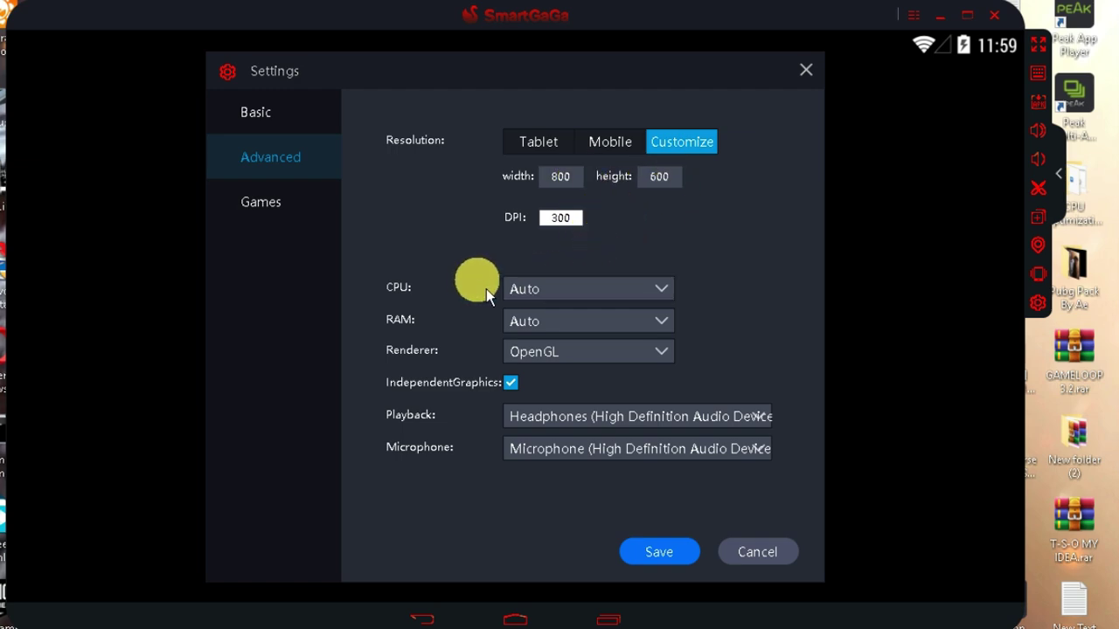
Allocate 1 CPU core and 2048M of RAM to the emulator
{"action": "left_click", "coordinate": [564, 289]}
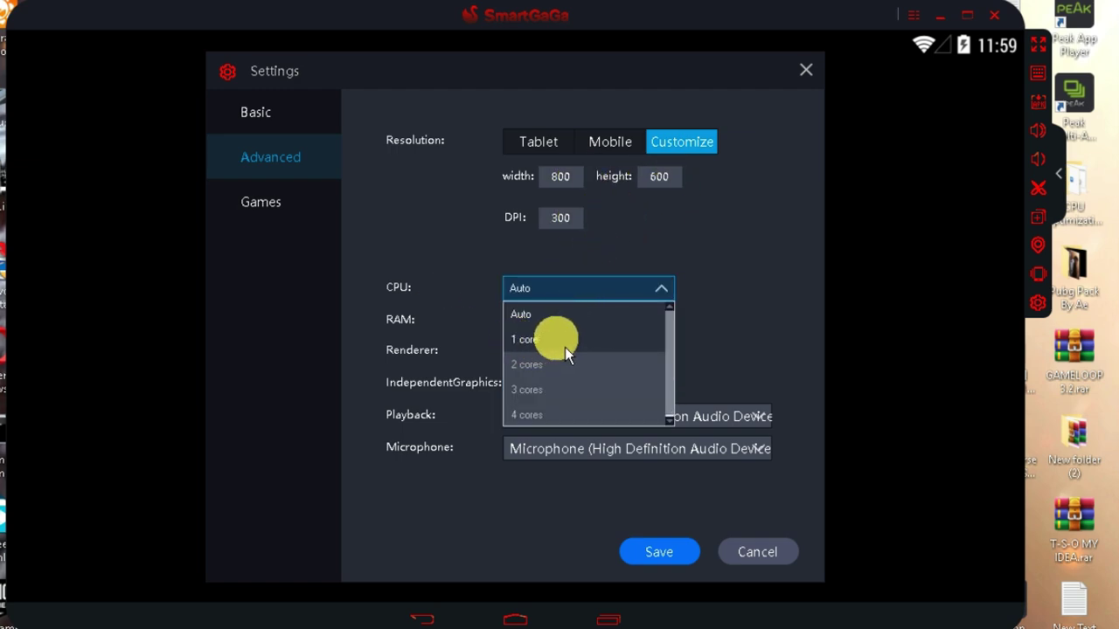
{"action": "left_click", "coordinate": [565, 348]}
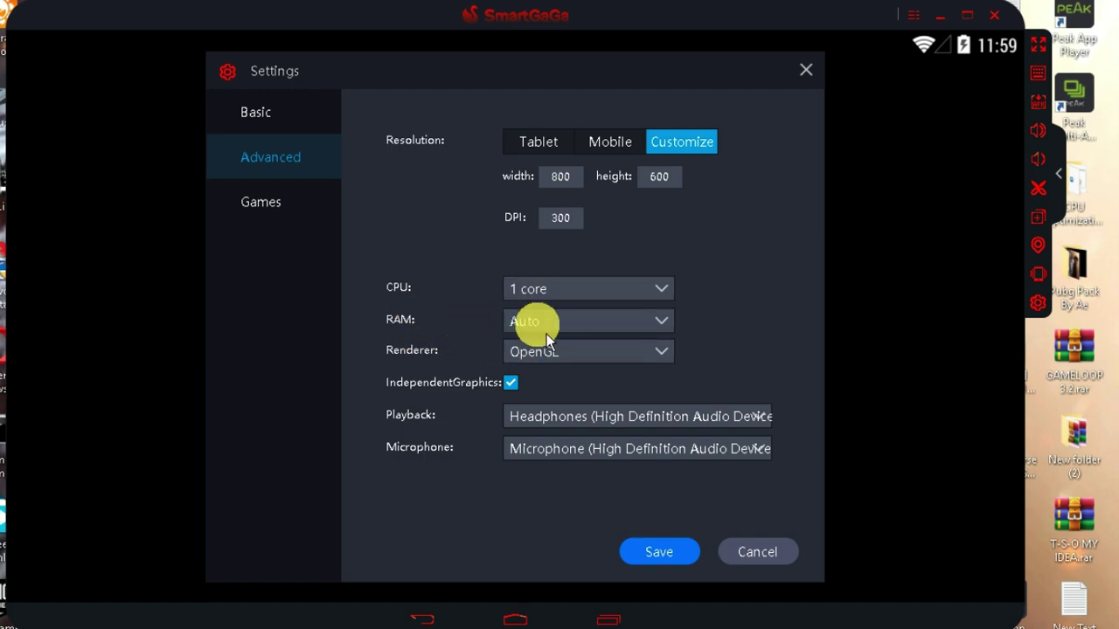
{"action": "left_click", "coordinate": [572, 323]}
{"action": "left_click", "coordinate": [575, 446]}
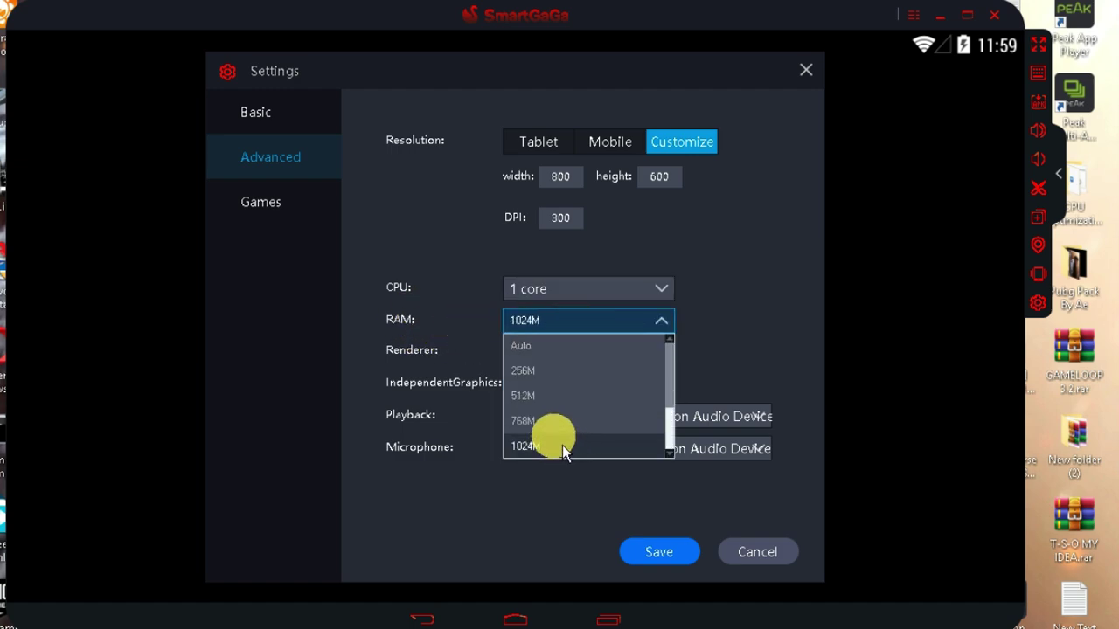
{"action": "left_click", "coordinate": [554, 323]}
{"action": "scroll", "coordinate": [575, 425], "scroll_direction": "down", "scroll_amount": 2}
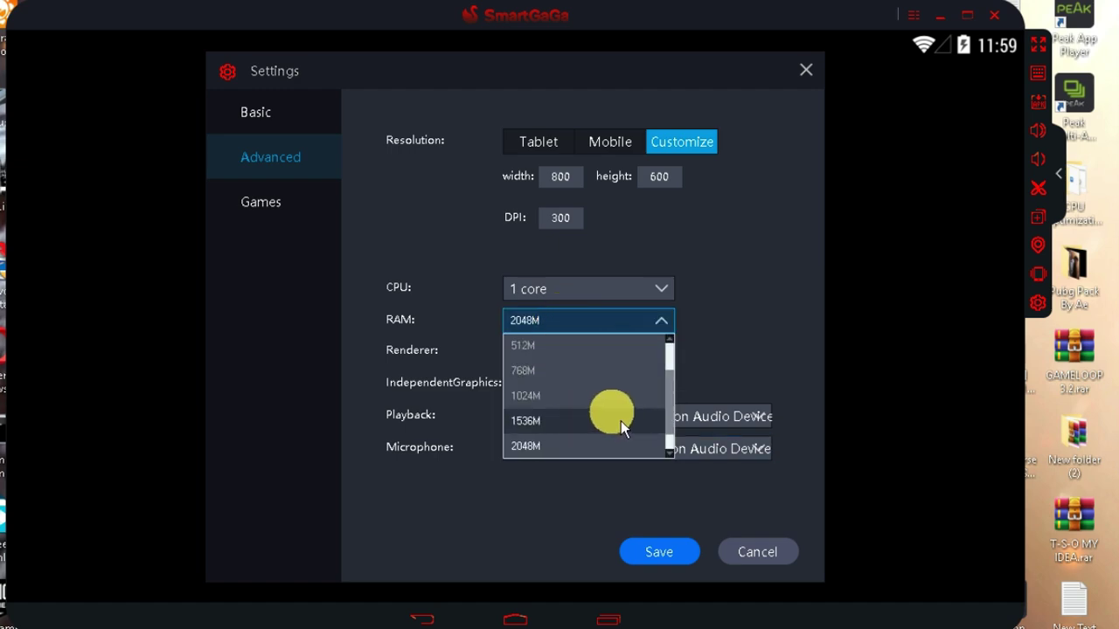
{"action": "left_click", "coordinate": [565, 453]}
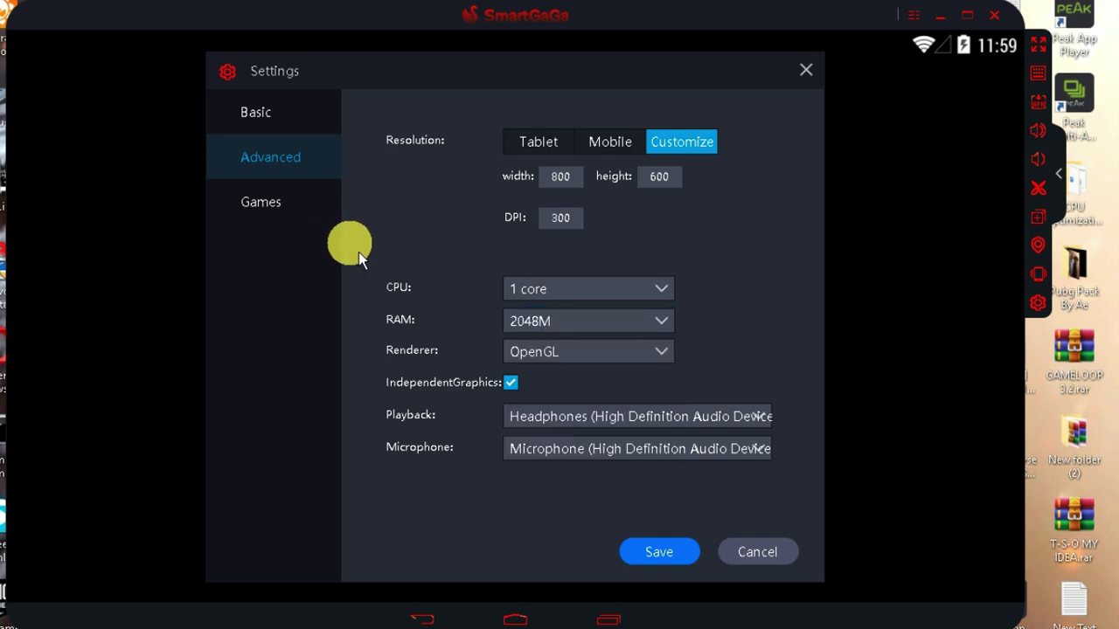
Check the renderer options and the PUBG MOBILE game settings, and save the emulator configuration with a reboot
{"action": "left_click", "coordinate": [618, 362]}
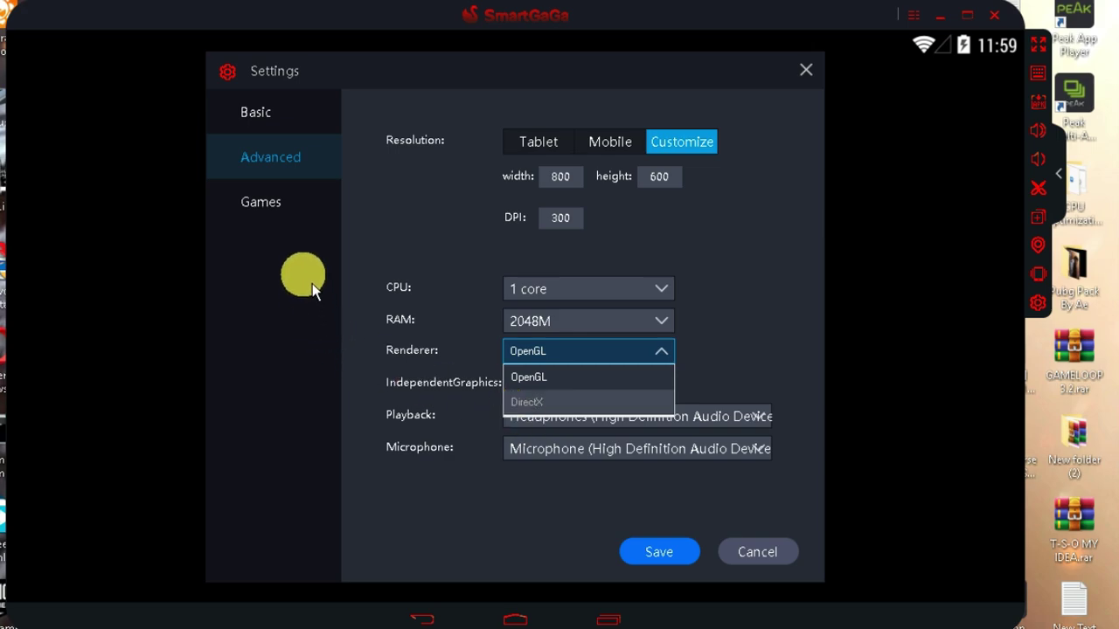
{"action": "left_click", "coordinate": [267, 208]}
{"action": "left_click", "coordinate": [267, 208]}
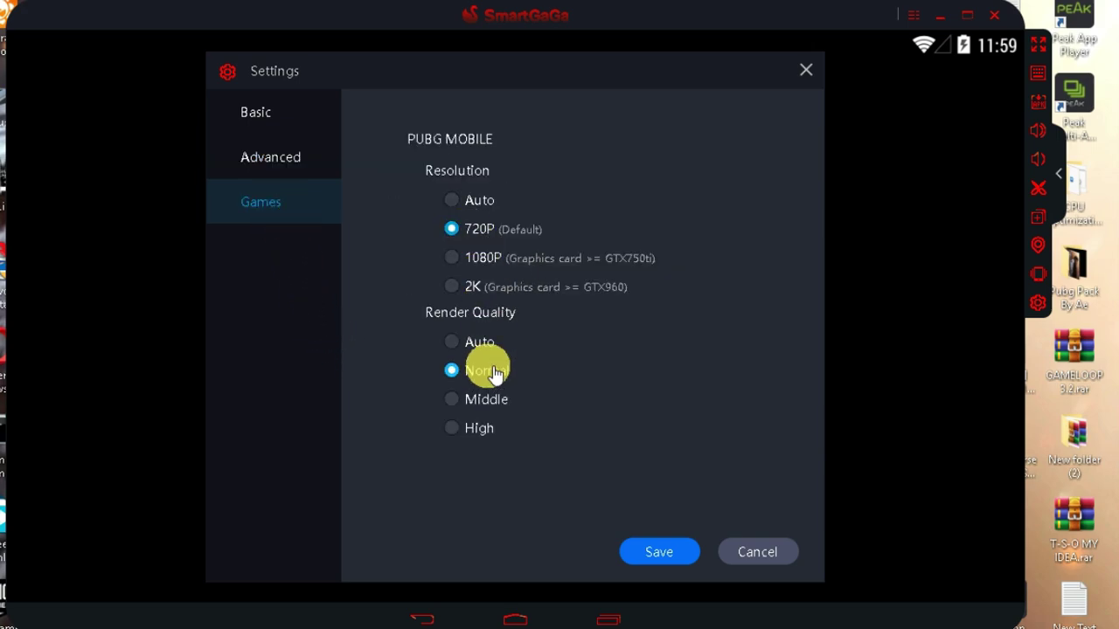
{"action": "left_click", "coordinate": [684, 563]}
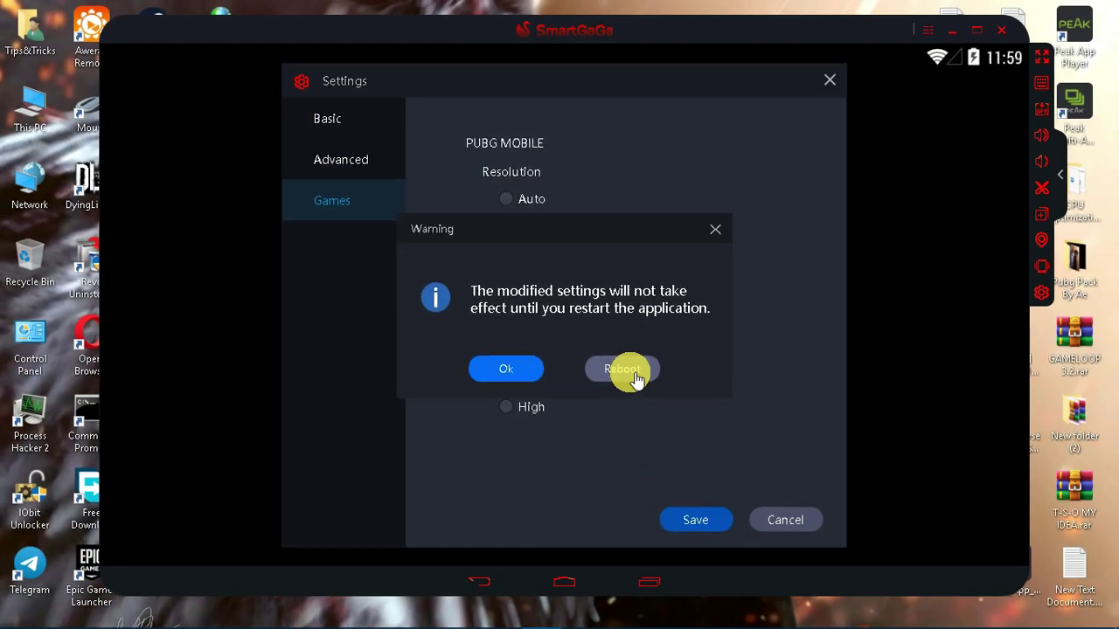
{"action": "left_click", "coordinate": [624, 370]}
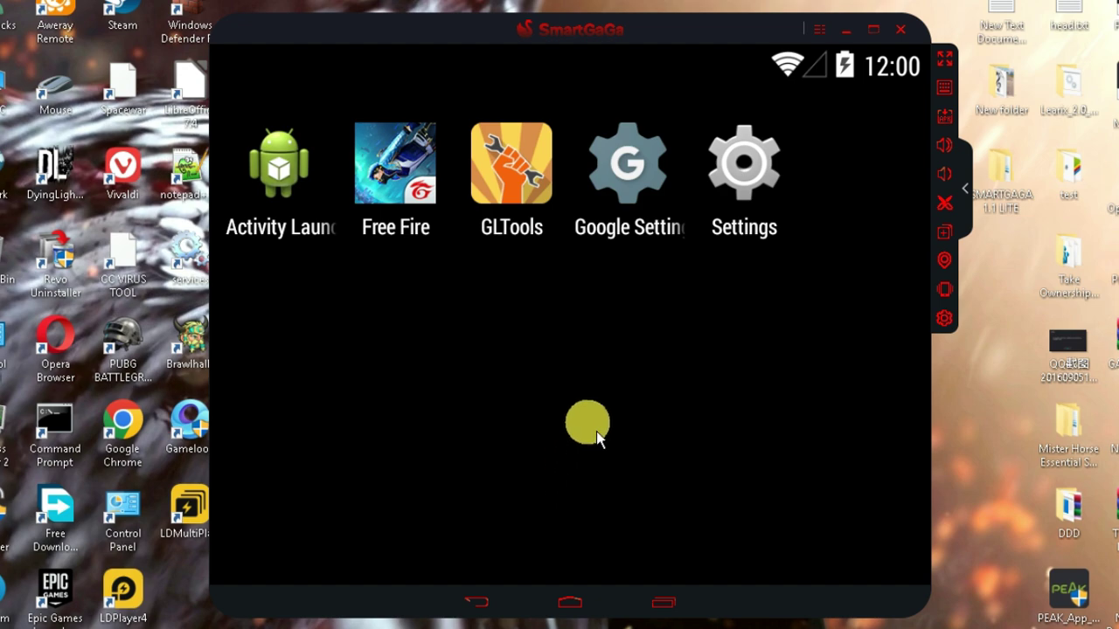
Open the emulator's Android settings and show the list of all installed apps
{"action": "left_click", "coordinate": [738, 203]}
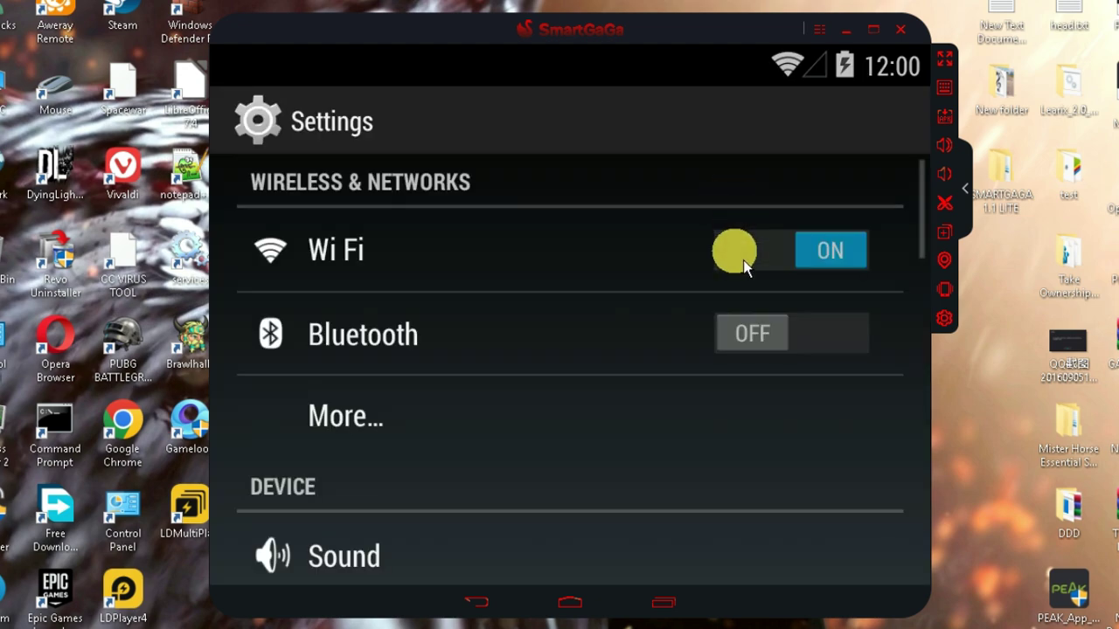
{"action": "scroll", "coordinate": [366, 380], "scroll_direction": "down", "scroll_amount": 5}
{"action": "left_click", "coordinate": [429, 362]}
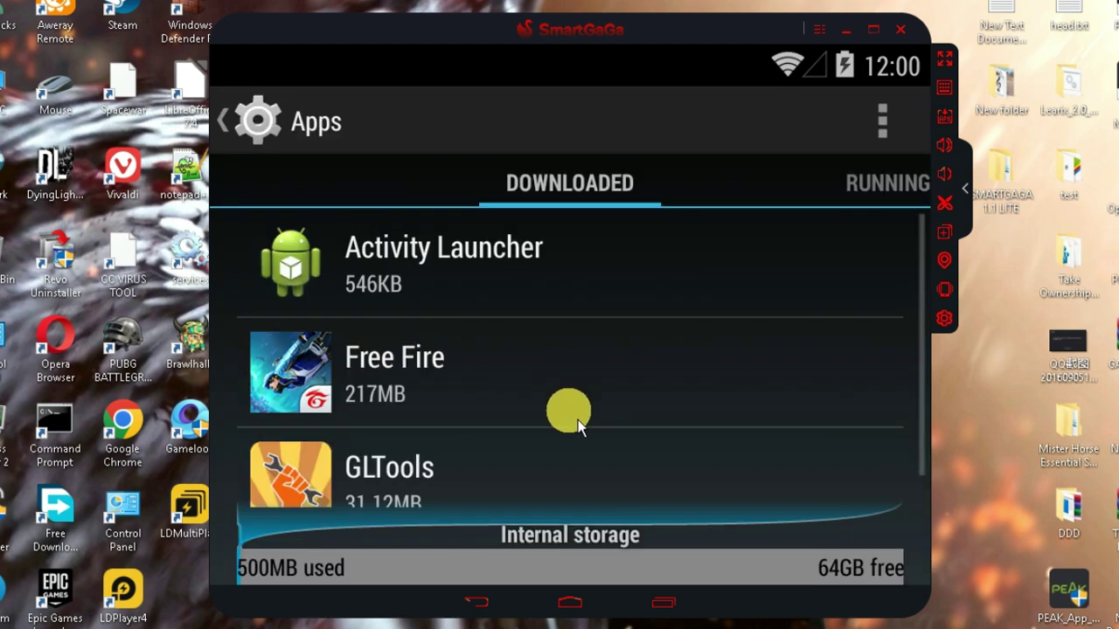
{"action": "scroll", "coordinate": [549, 384], "scroll_direction": "down", "scroll_amount": 1}
{"action": "left_click_drag", "start_coordinate": [542, 236], "coordinate": [283, 352]}
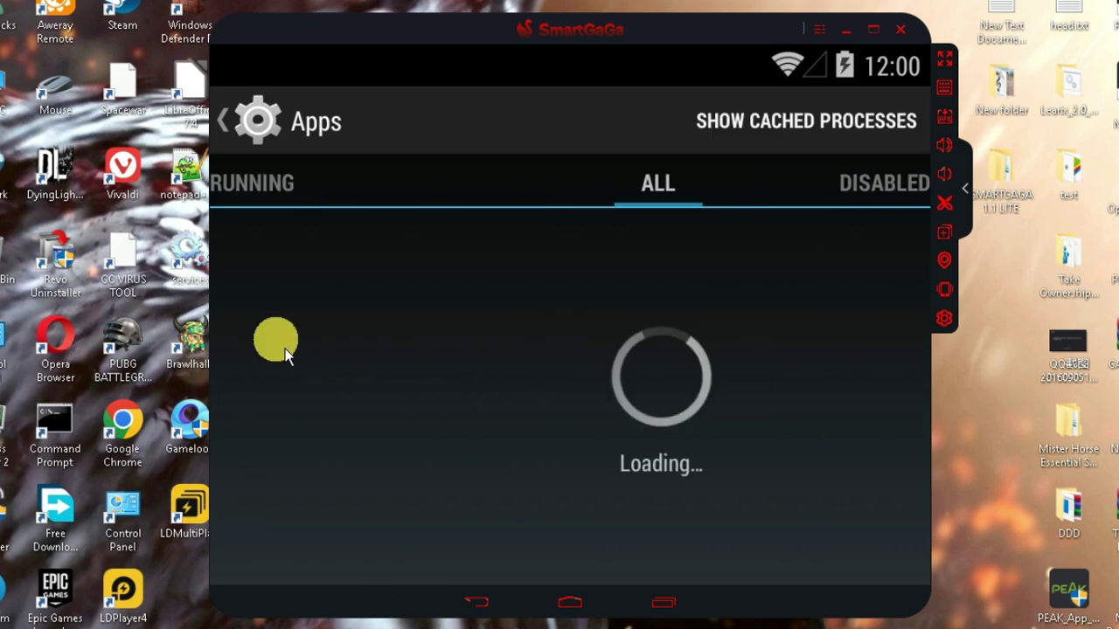
{"action": "scroll", "coordinate": [634, 323], "scroll_direction": "down", "scroll_amount": 1}
{"action": "scroll", "coordinate": [634, 324], "scroll_direction": "down", "scroll_amount": 5}
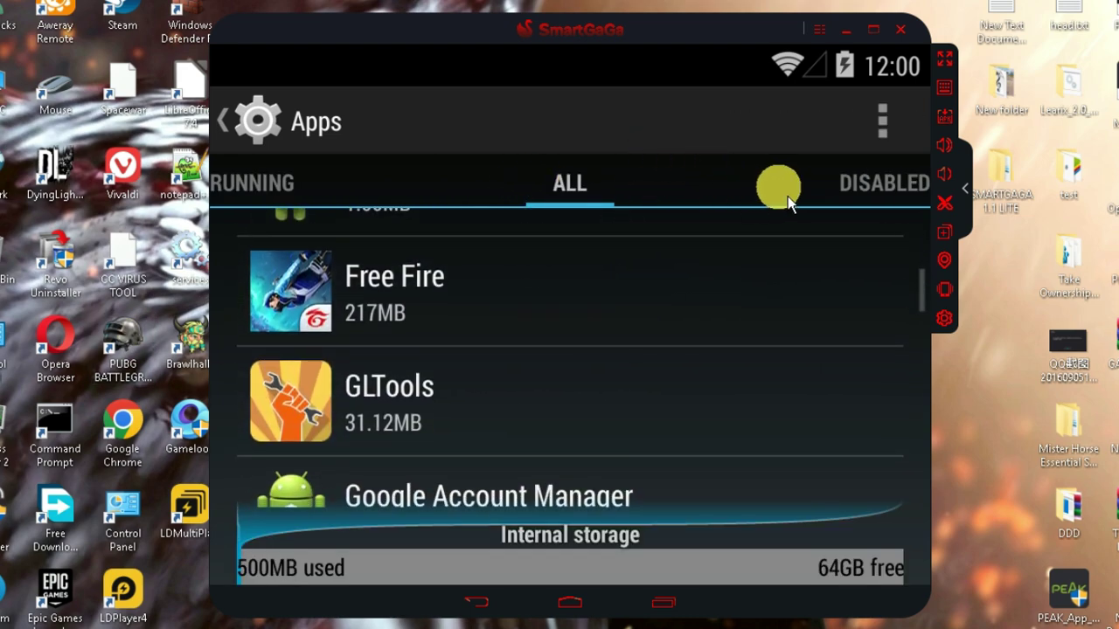
Find Google Play services among all apps, open its app info and disable it, confirming the change
{"action": "left_click", "coordinate": [879, 122]}
{"action": "scroll", "coordinate": [682, 420], "scroll_direction": "down", "scroll_amount": 3}
{"action": "scroll", "coordinate": [536, 295], "scroll_direction": "up", "scroll_amount": 10}
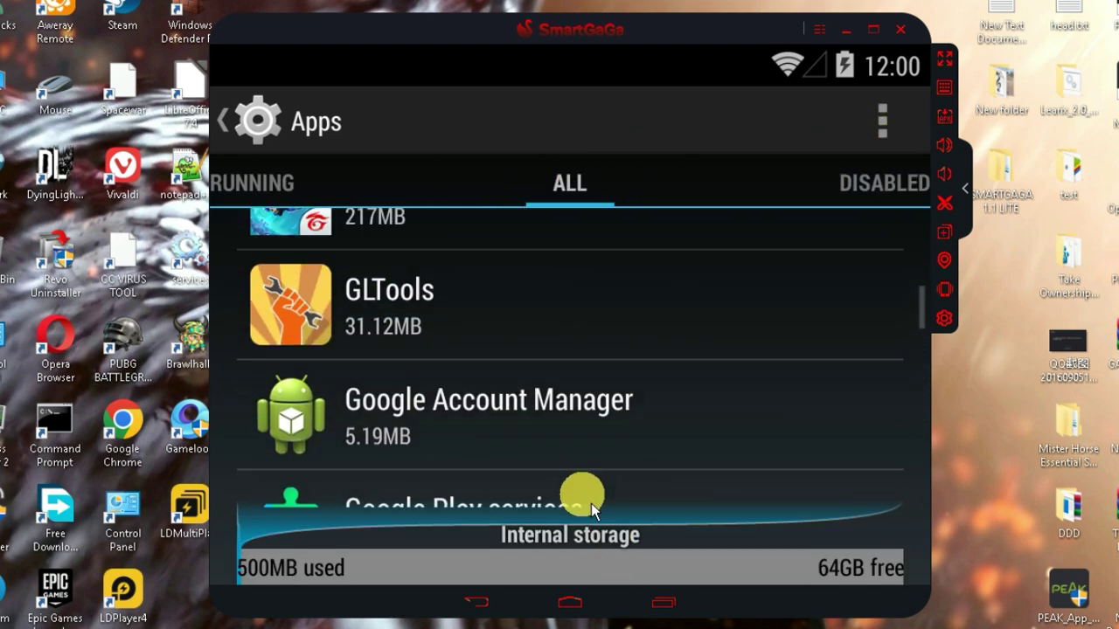
{"action": "left_click_drag", "start_coordinate": [655, 539], "coordinate": [659, 145]}
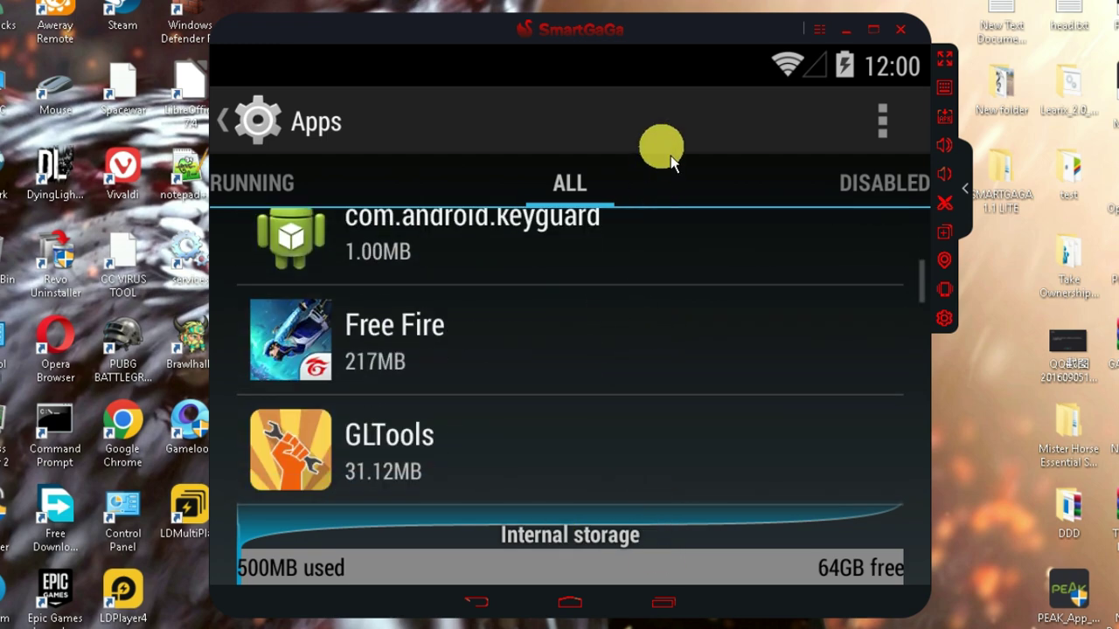
{"action": "left_click", "coordinate": [569, 278]}
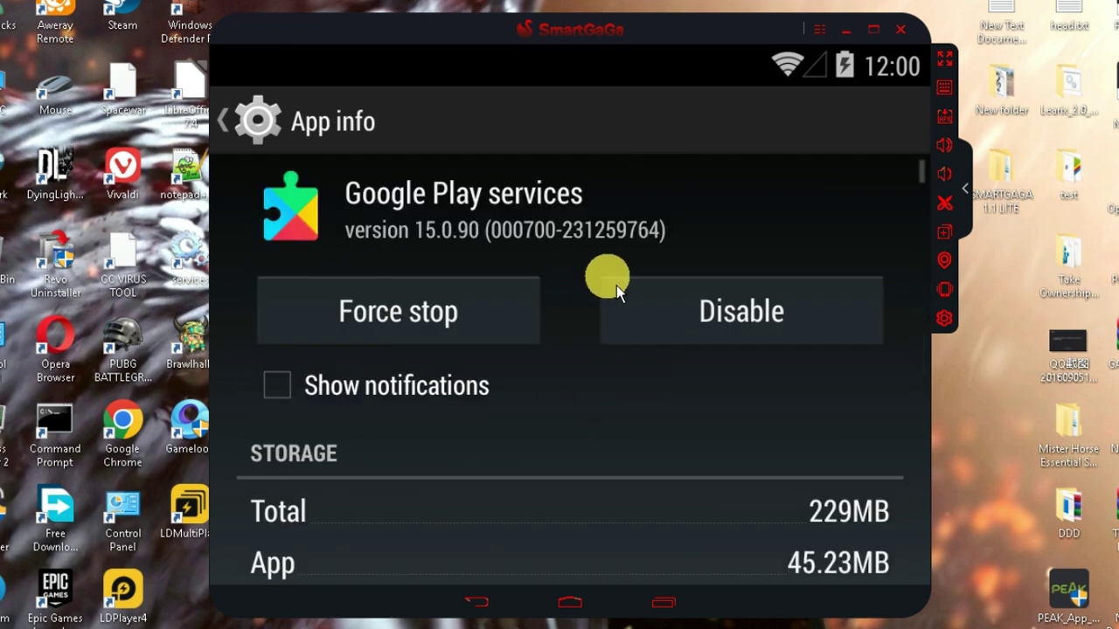
{"action": "left_click", "coordinate": [740, 337]}
{"action": "left_click", "coordinate": [697, 444]}
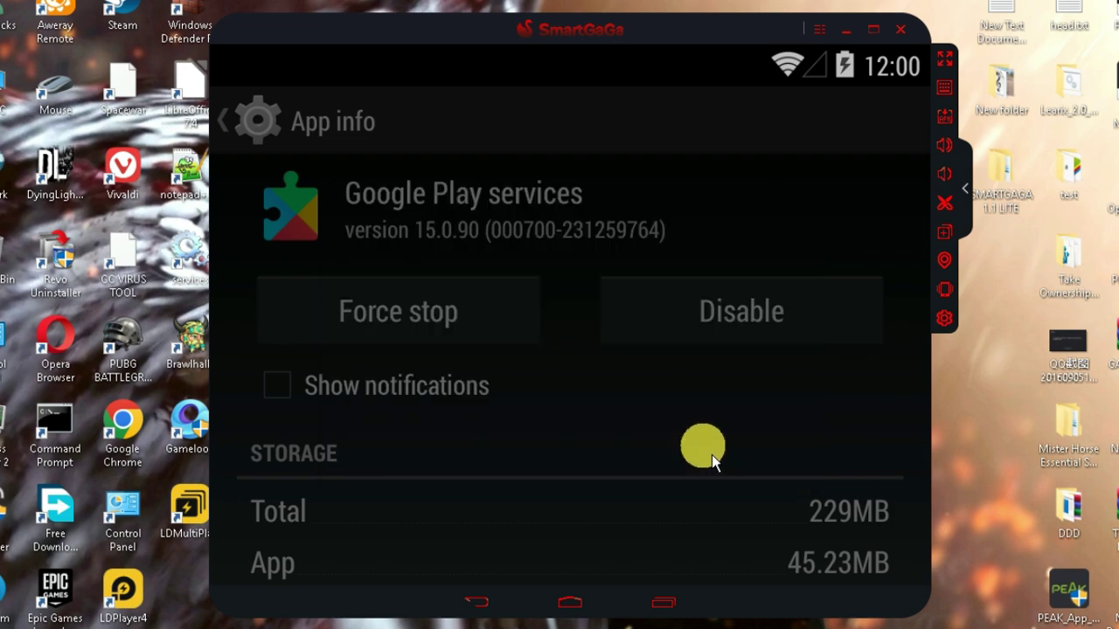
Force stop Google Play services, confirm it, and go to the cache section of its app info
{"action": "scroll", "coordinate": [394, 197], "scroll_direction": "down", "scroll_amount": 1}
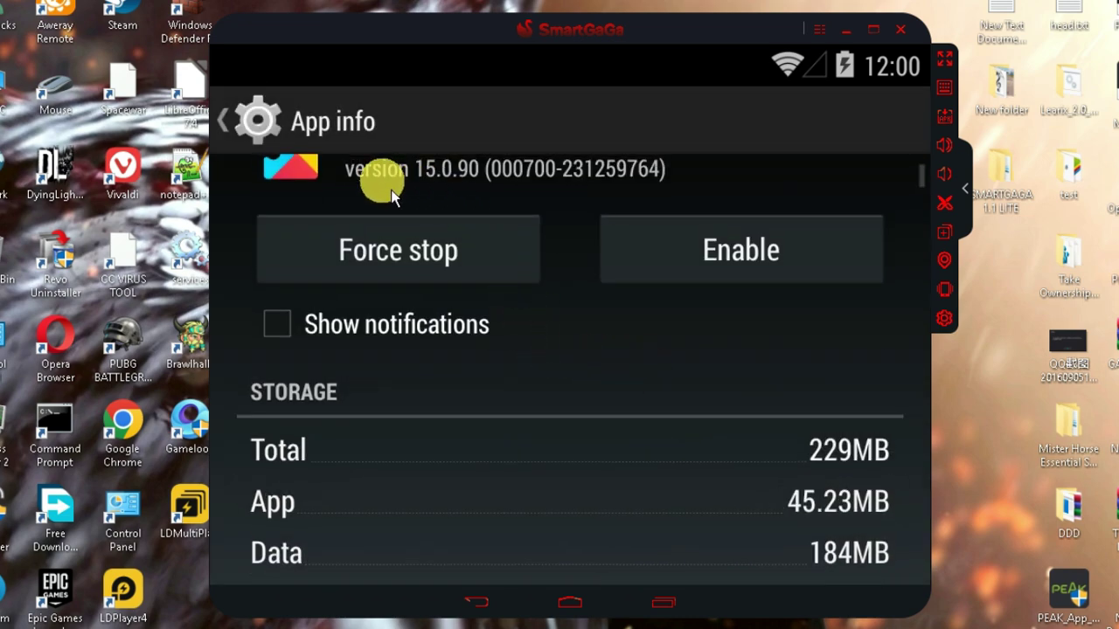
{"action": "left_click", "coordinate": [451, 254]}
{"action": "left_click", "coordinate": [723, 439]}
{"action": "left_click_drag", "start_coordinate": [660, 507], "coordinate": [706, 149]}
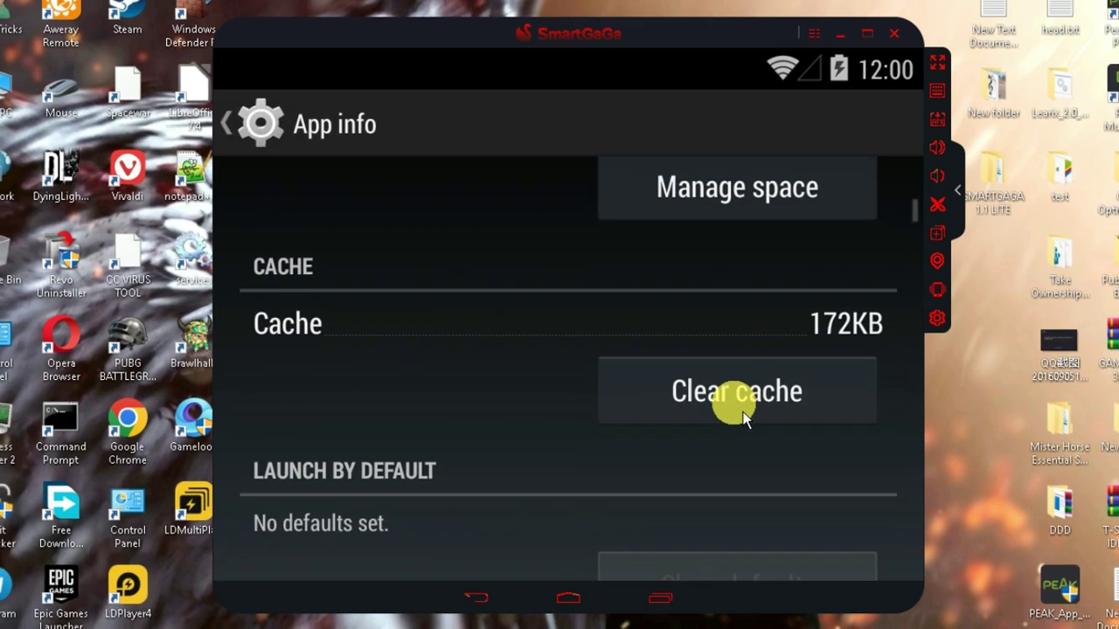